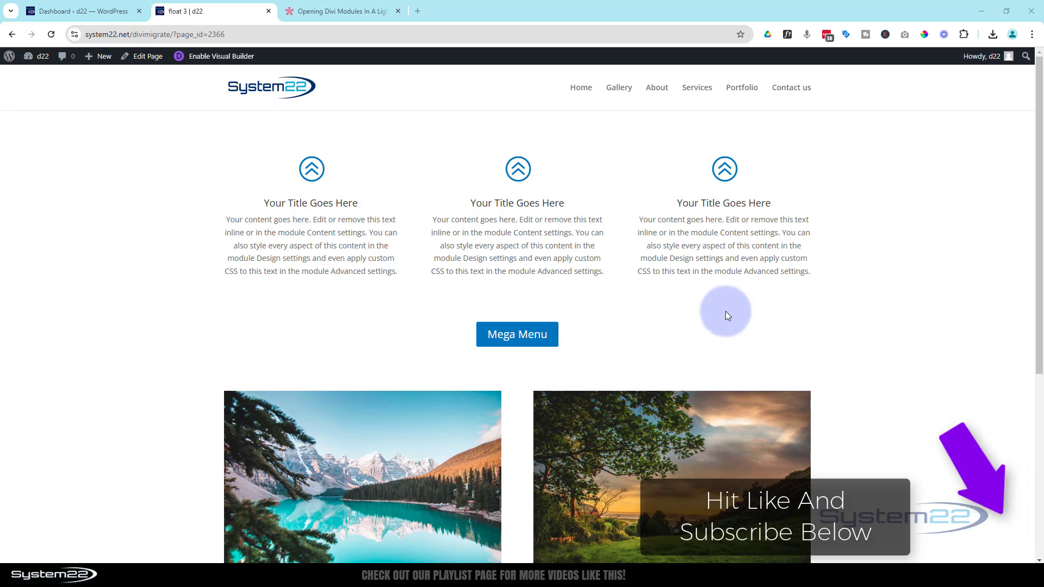
# - Preview the mega menu overlay from the Mega Menu button on the live page and close it
pyautogui.click(519, 342)
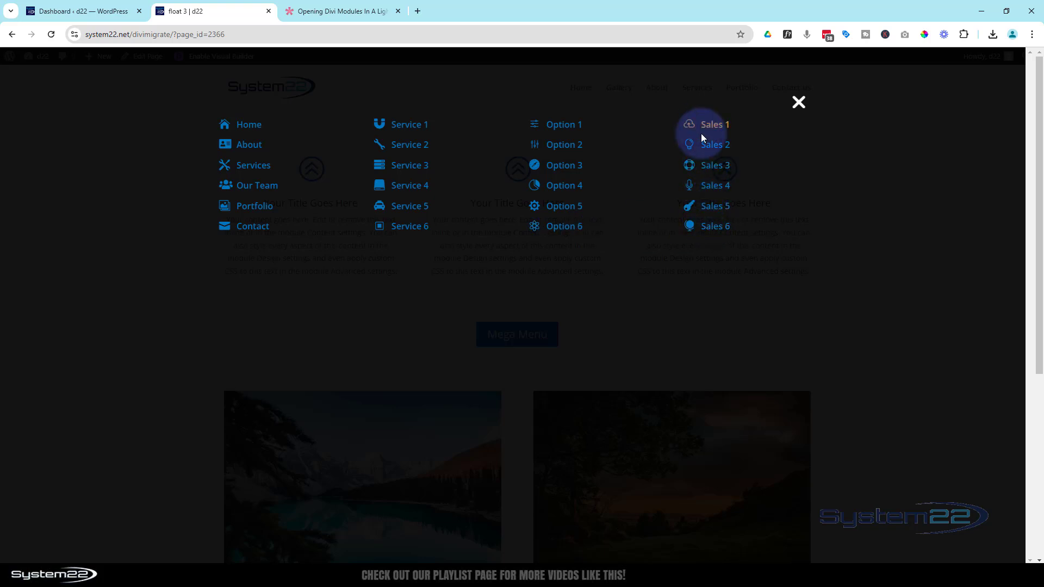
pyautogui.click(797, 107)
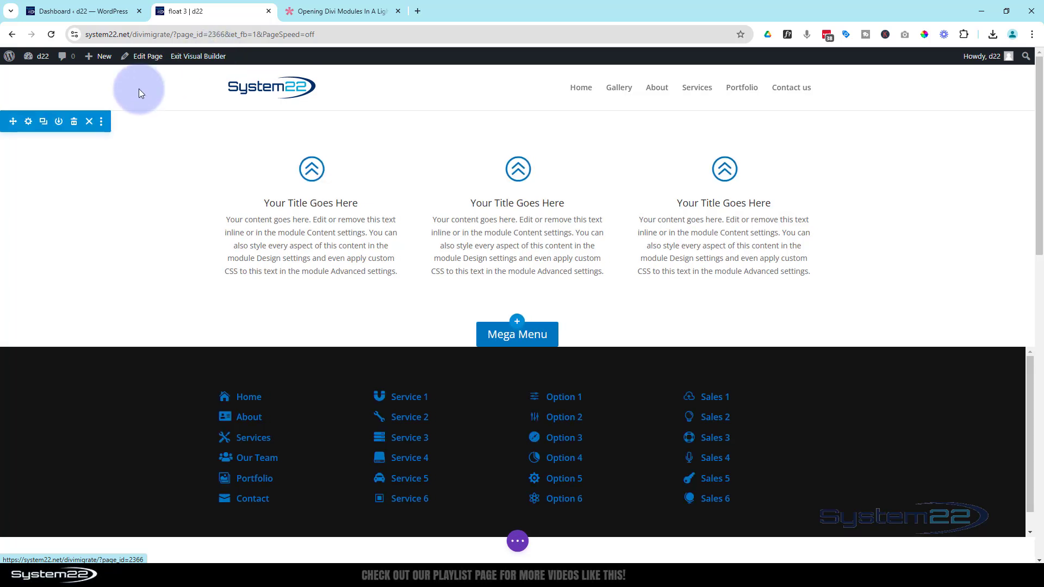
# - Delete the section holding the Mega Menu button and the dark section of menu links beneath it
pyautogui.scroll(-1, 163, 226)
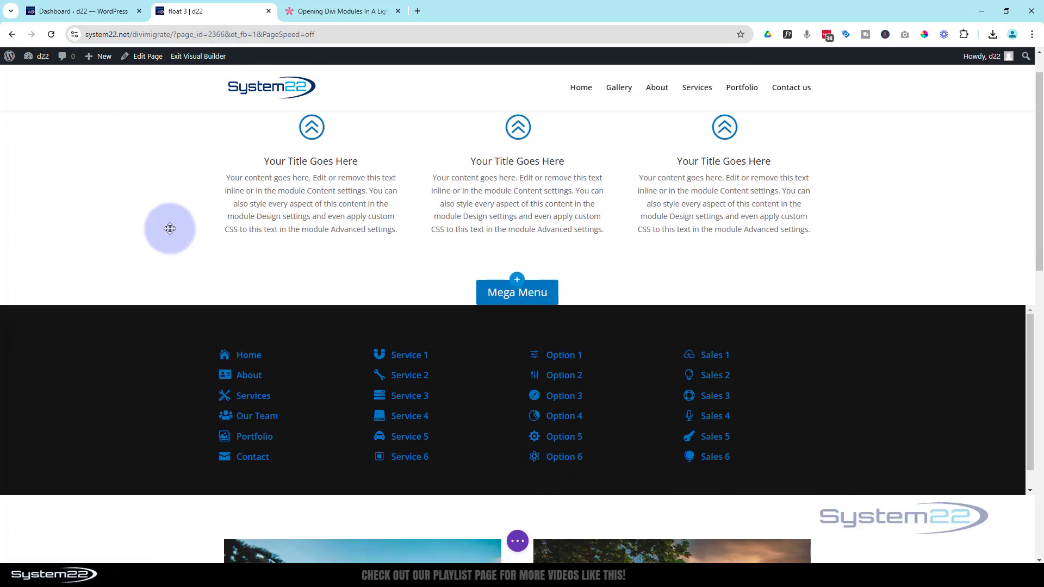
pyautogui.click(78, 286)
pyautogui.click(79, 290)
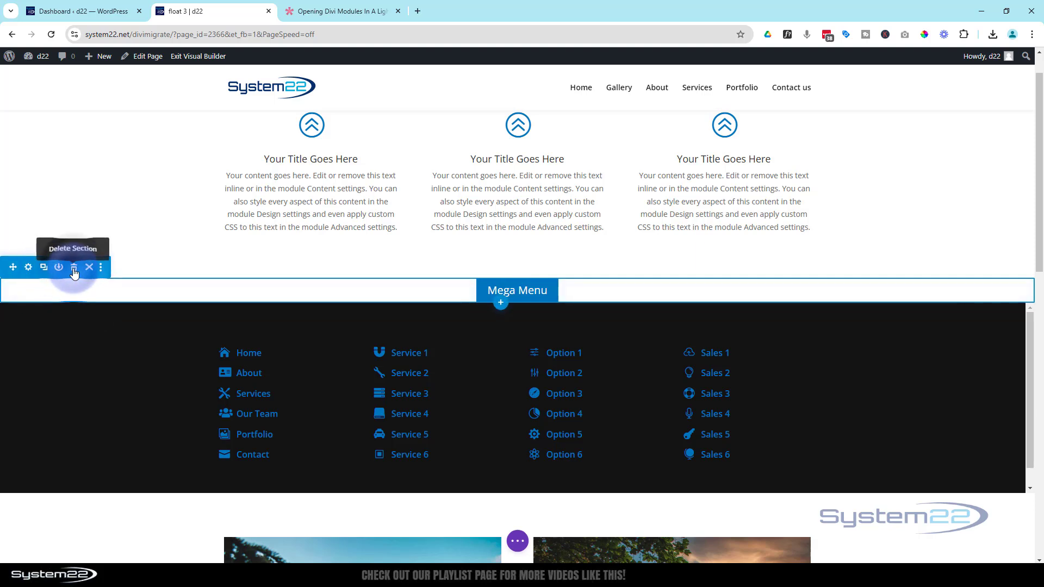
pyautogui.click(73, 267)
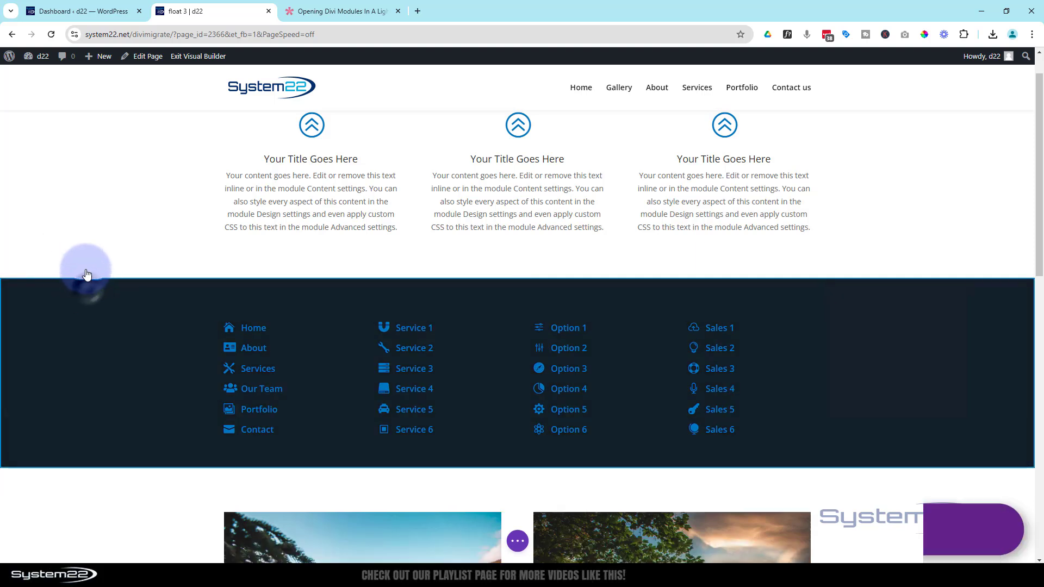
pyautogui.click(84, 288)
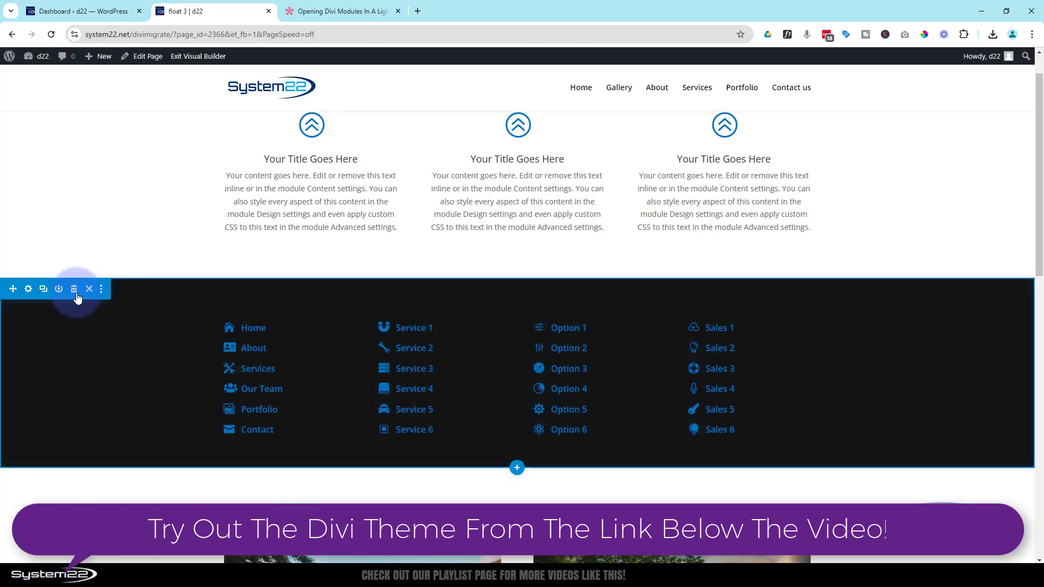
pyautogui.click(74, 290)
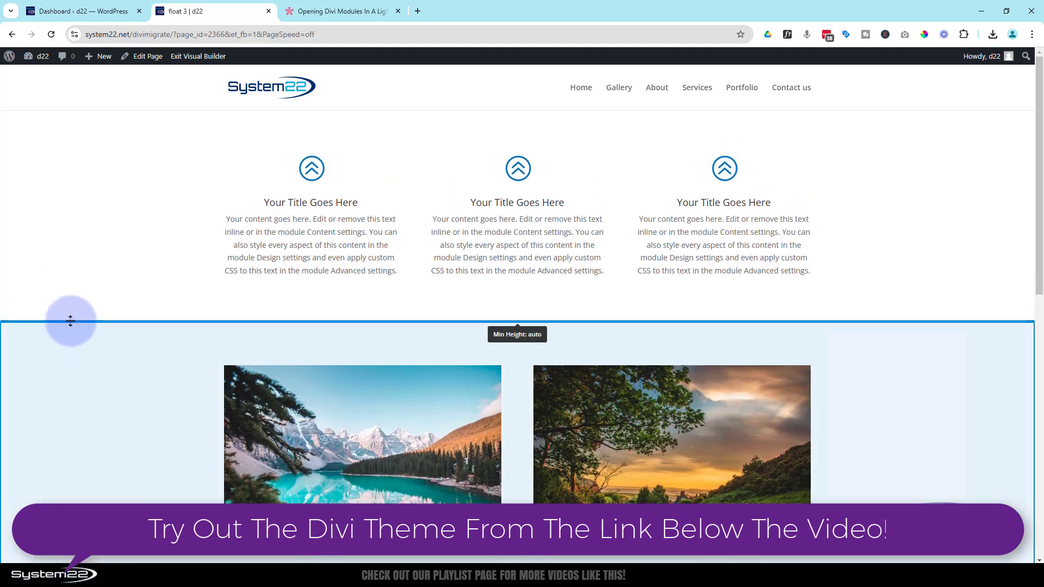
# - Insert a regular section below the three blurbs, with a single-column row containing a Button module
pyautogui.scroll(1, 127, 213)
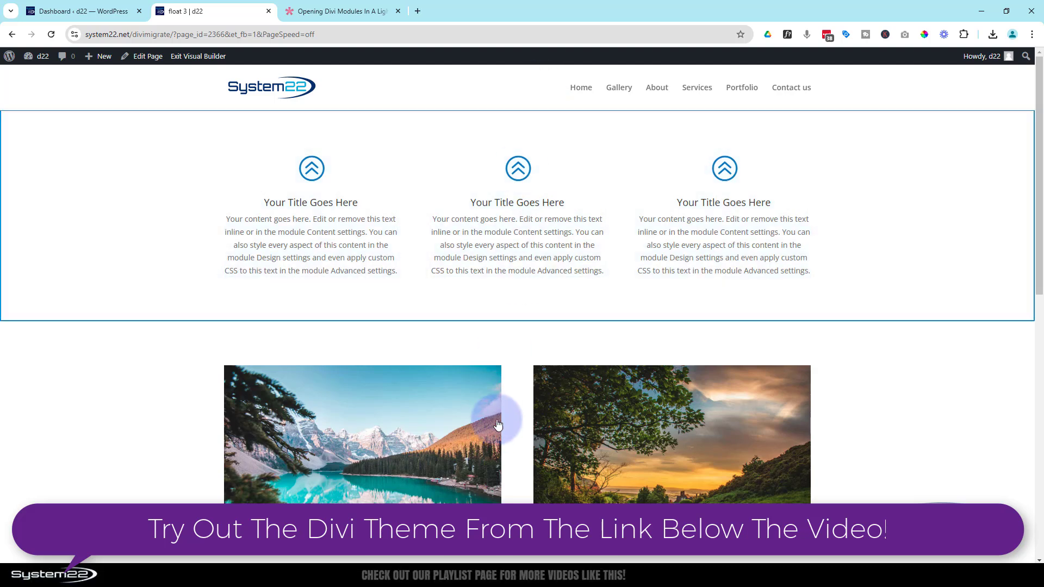
pyautogui.scroll(-1, 498, 421)
pyautogui.scroll(-8, 498, 421)
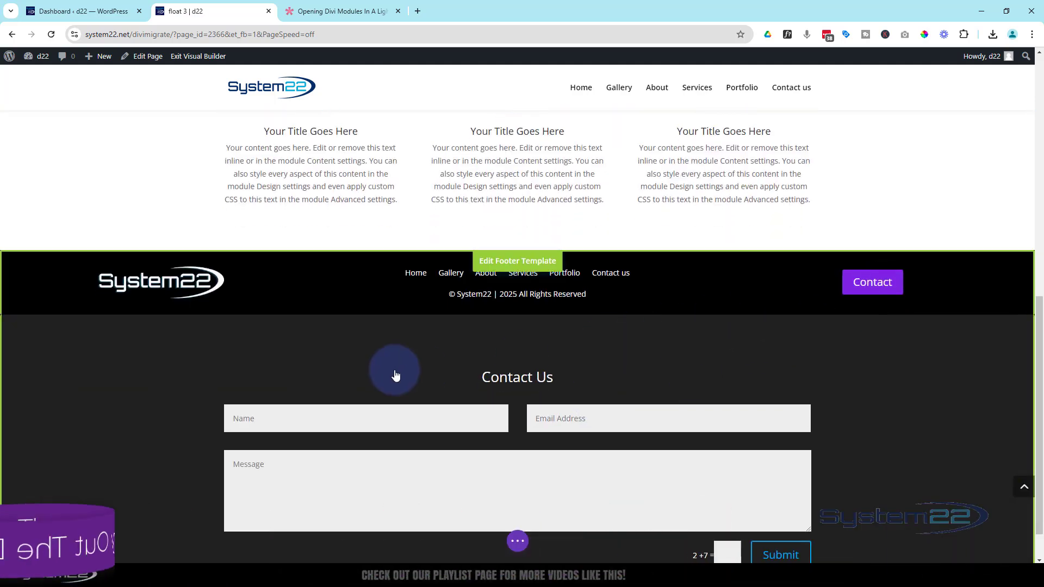
pyautogui.scroll(1, 393, 376)
pyautogui.scroll(10, 393, 377)
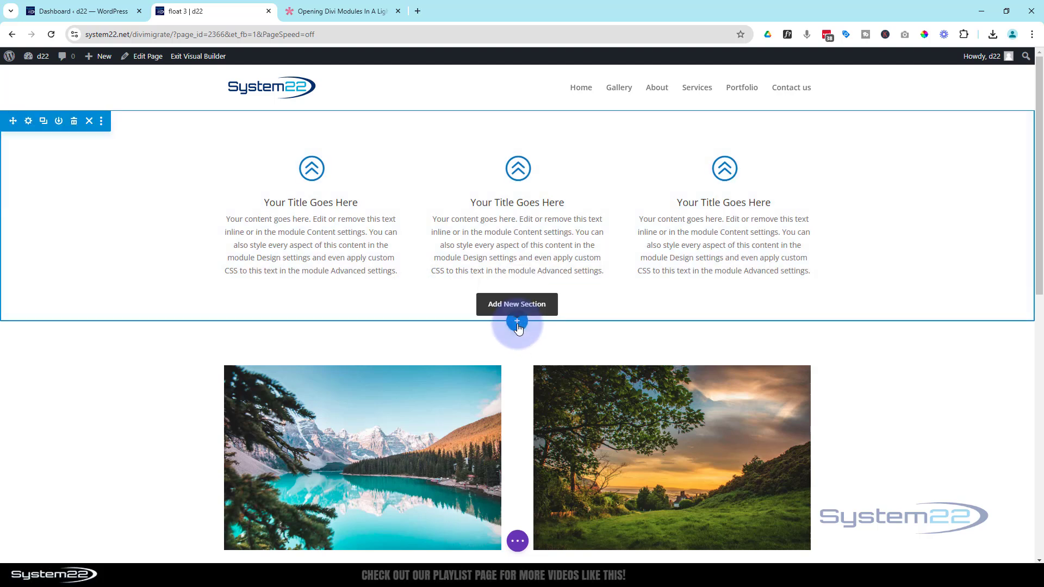
pyautogui.click(517, 323)
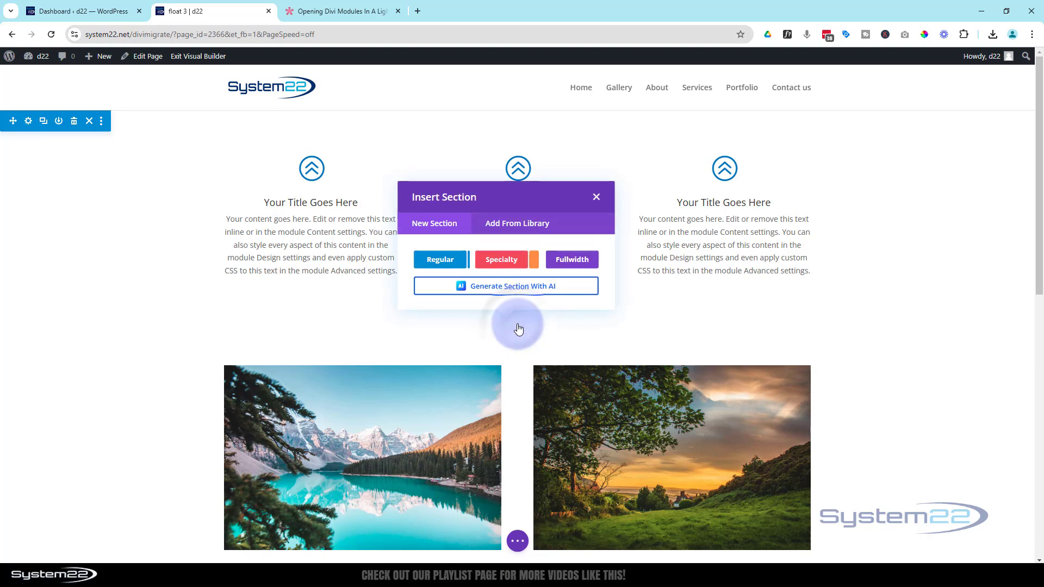
pyautogui.click(447, 264)
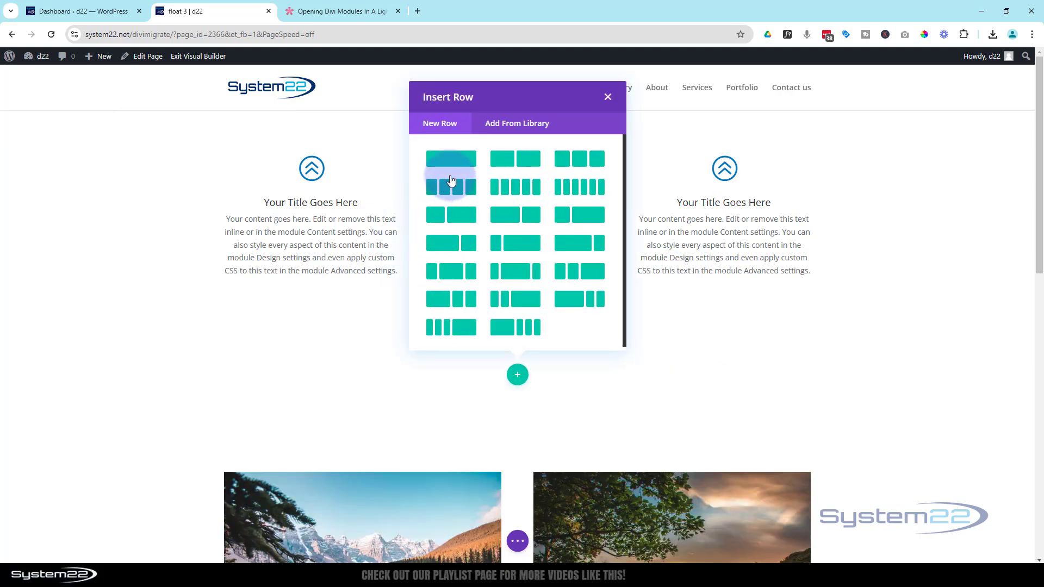
pyautogui.click(455, 167)
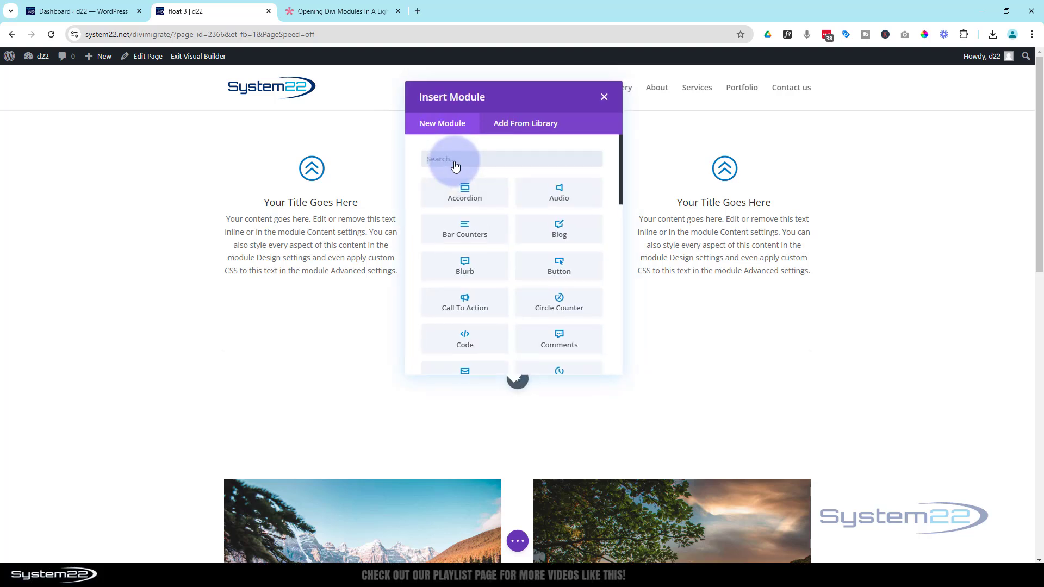
pyautogui.click(557, 272)
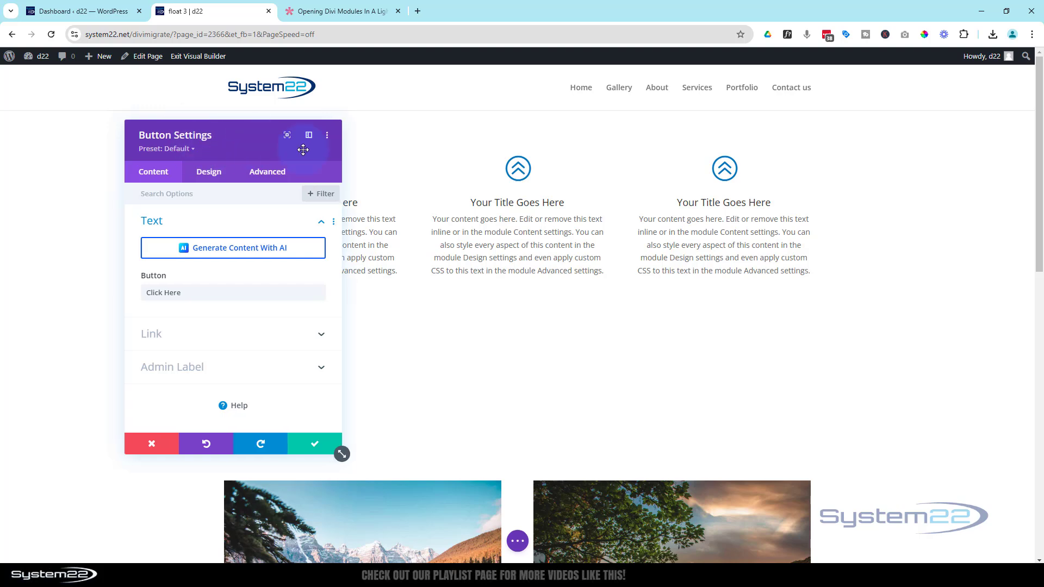
# - Set the button's text to "Mega Menu" and its alignment to center
pyautogui.moveTo(303, 149); pyautogui.dragTo(835, 155)
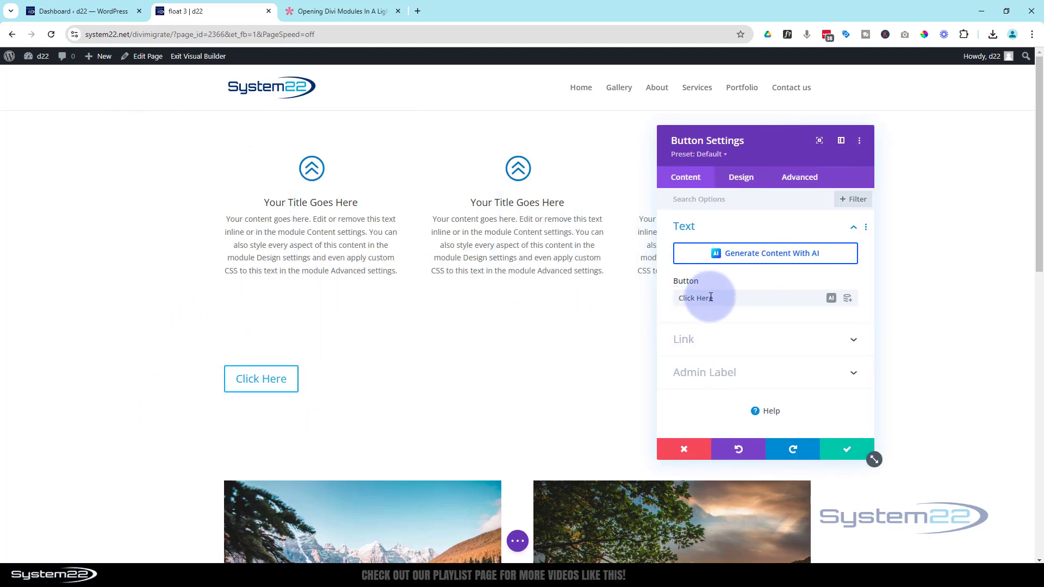
pyautogui.tripleClick(711, 297)
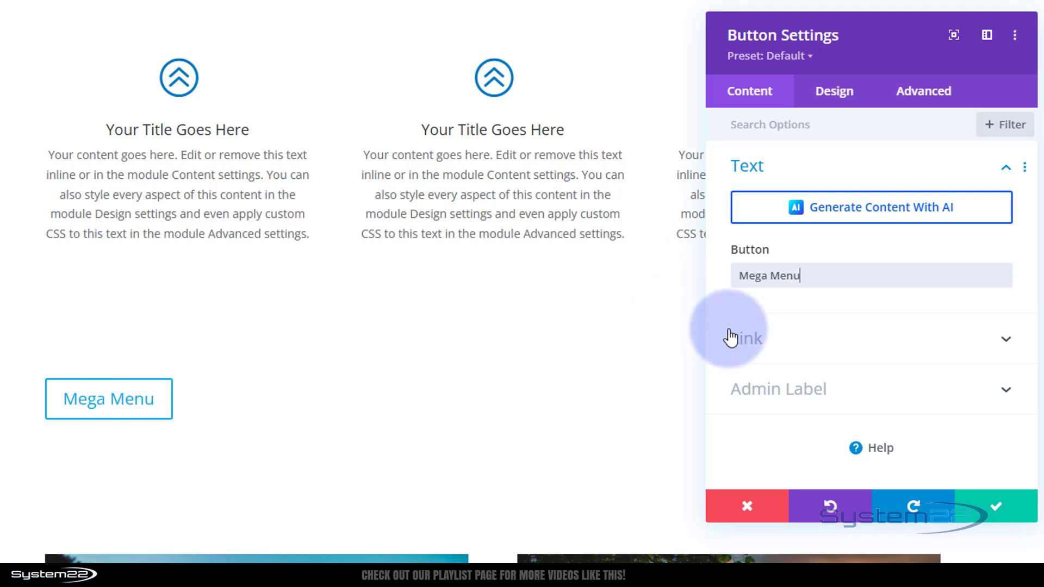
pyautogui.click(781, 351)
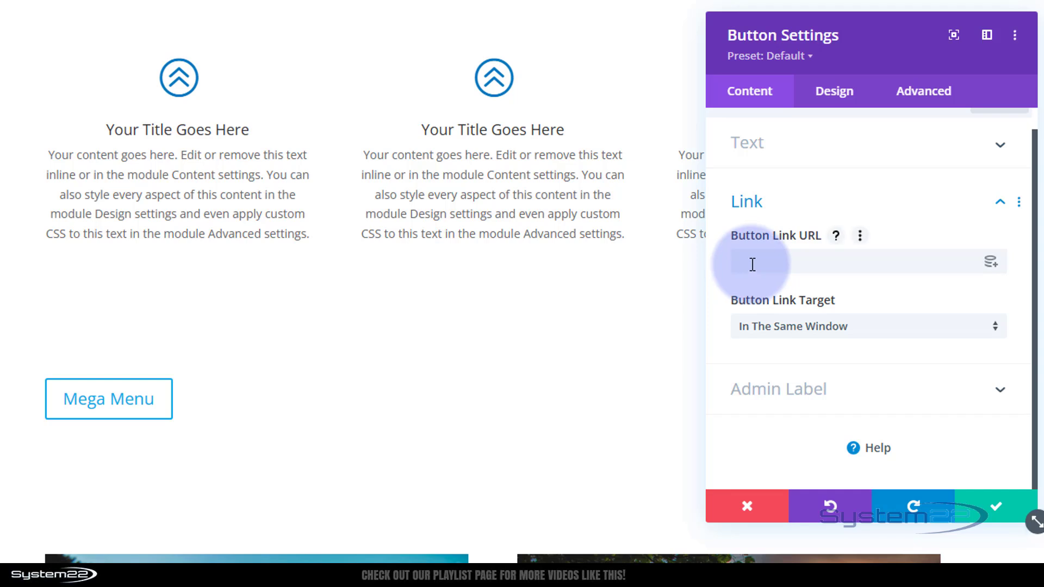
pyautogui.click(834, 93)
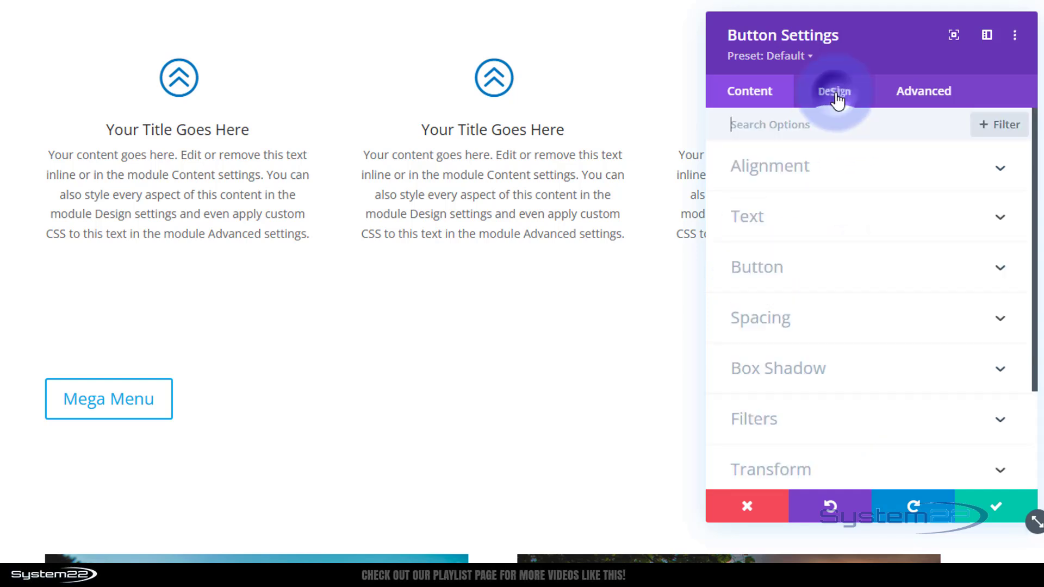
pyautogui.click(867, 185)
pyautogui.click(866, 228)
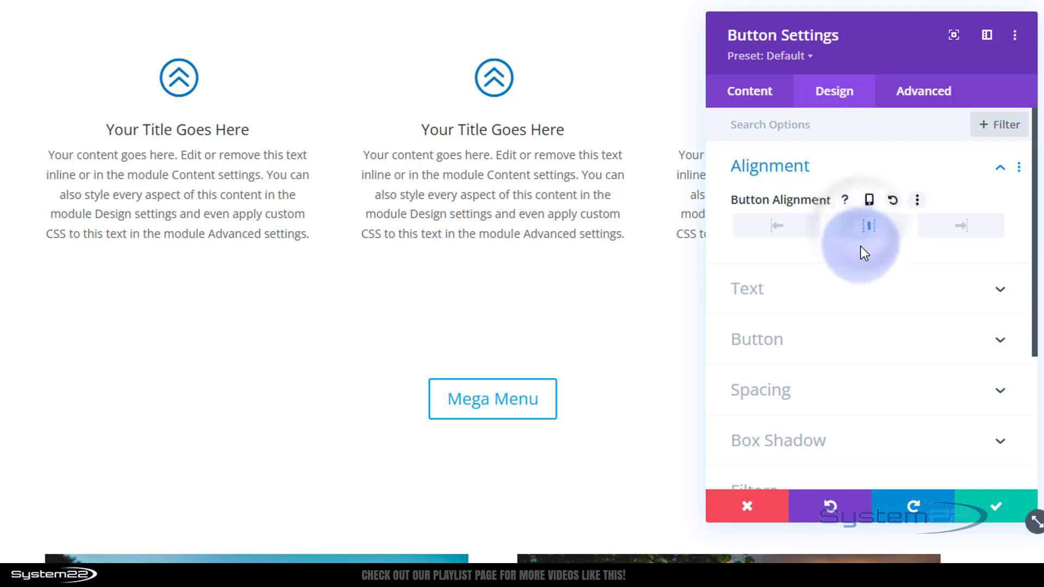
# - Enable custom styles for the button, with white text and a blue #0c71c3 background
pyautogui.scroll(-3, 829, 212)
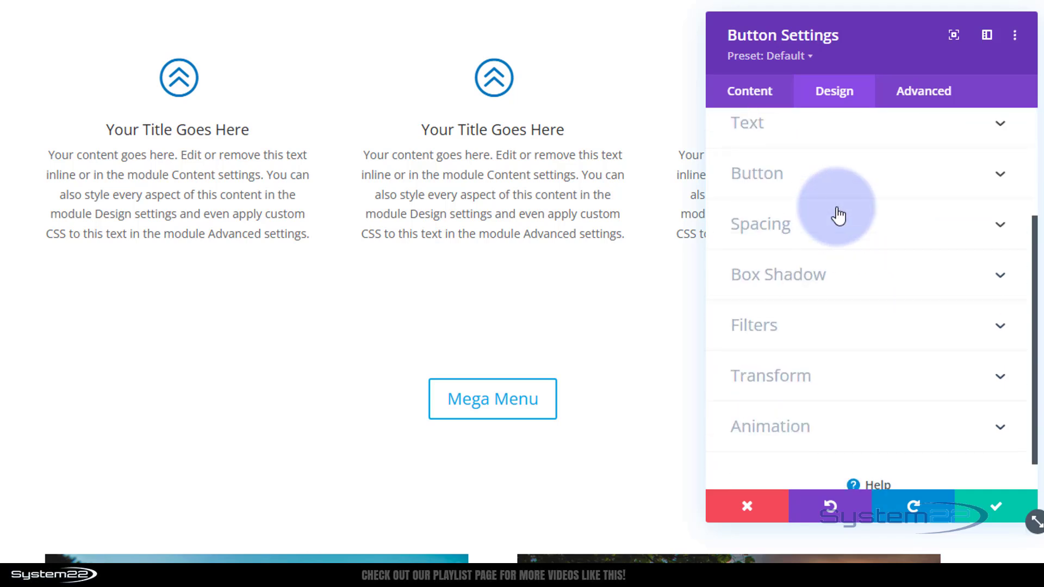
pyautogui.click(821, 173)
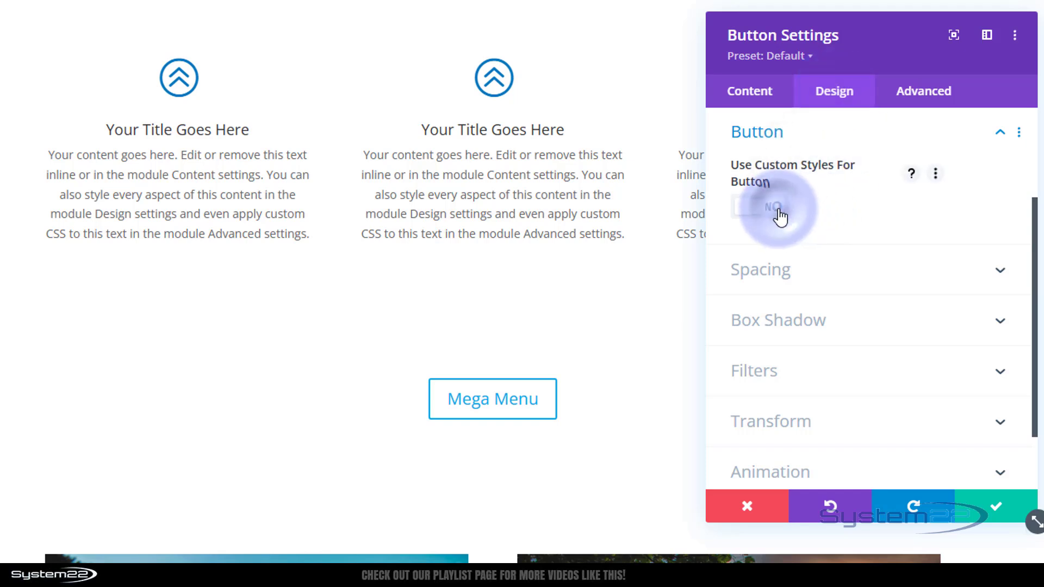
pyautogui.click(780, 216)
pyautogui.scroll(-2, 816, 217)
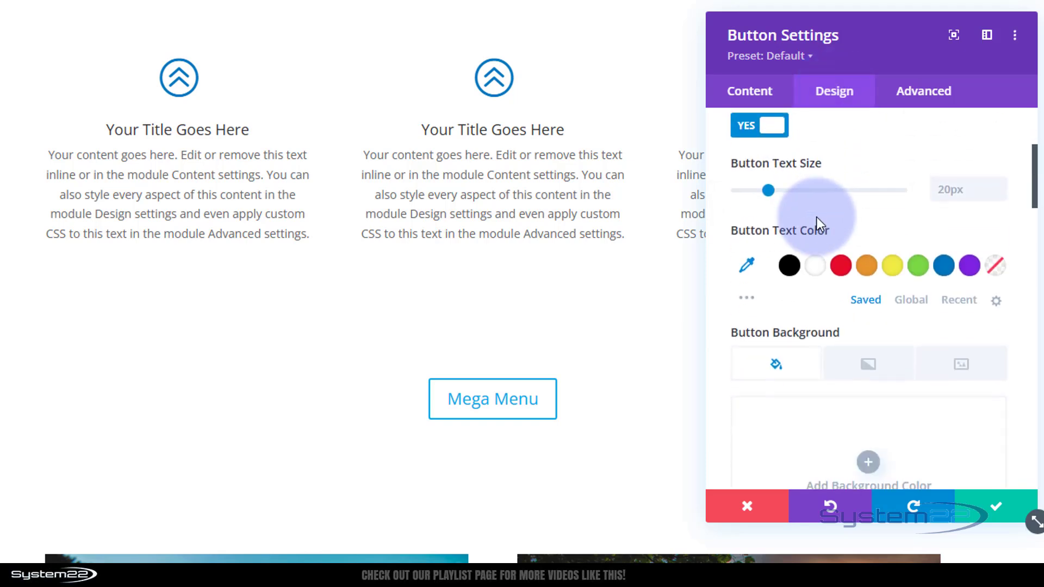
pyautogui.click(815, 267)
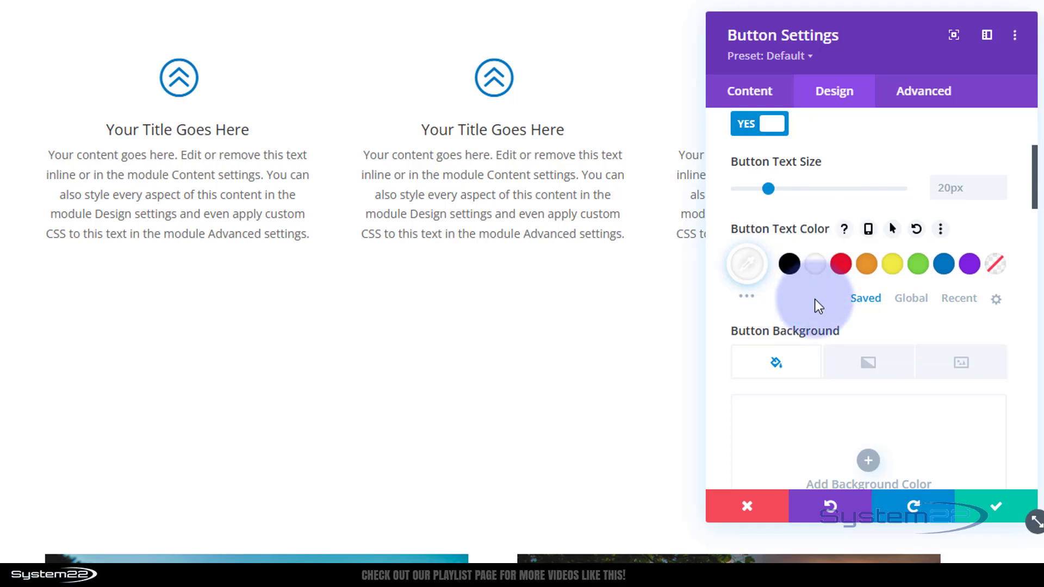
pyautogui.scroll(-5, 814, 299)
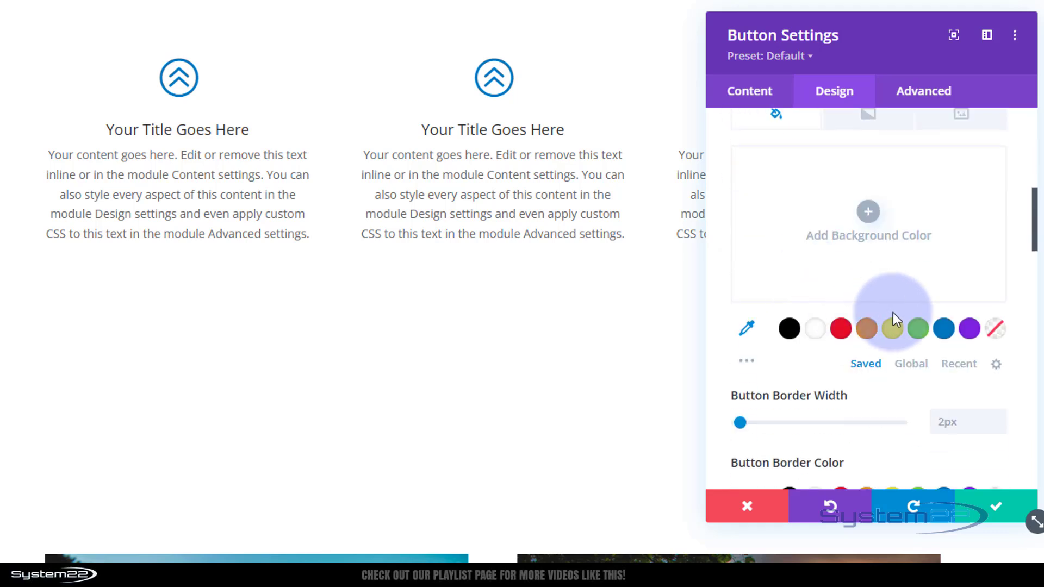
pyautogui.click(942, 333)
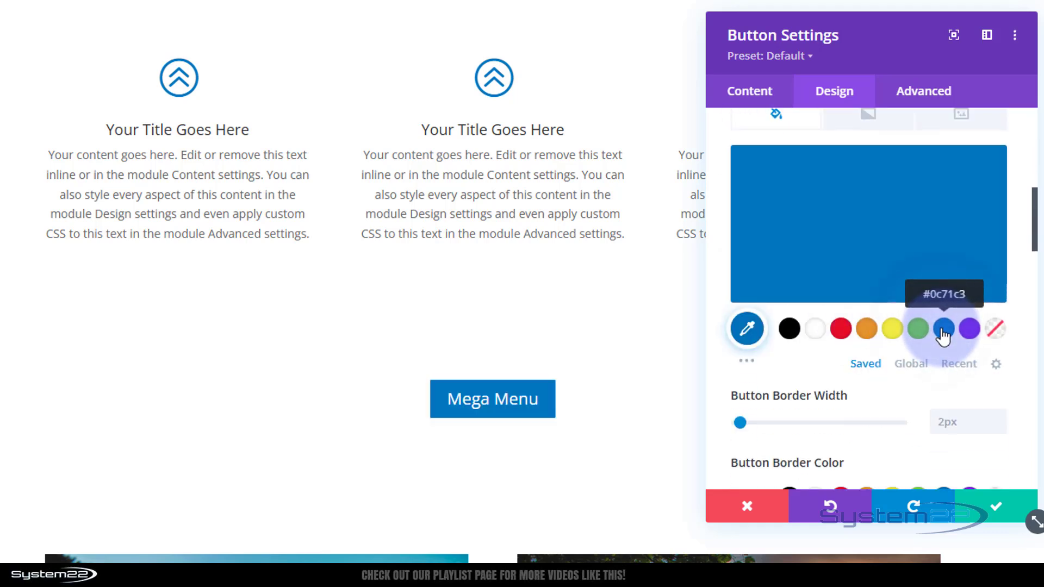
# - Give the button an orange #e09900 background for its hover state and save the button settings
pyautogui.scroll(3, 854, 384)
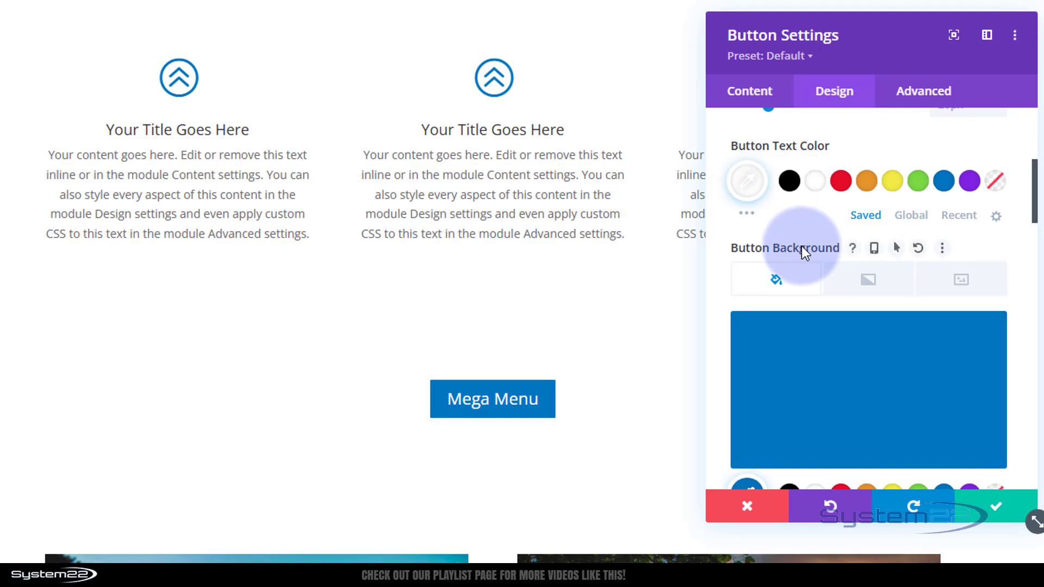
pyautogui.click(904, 251)
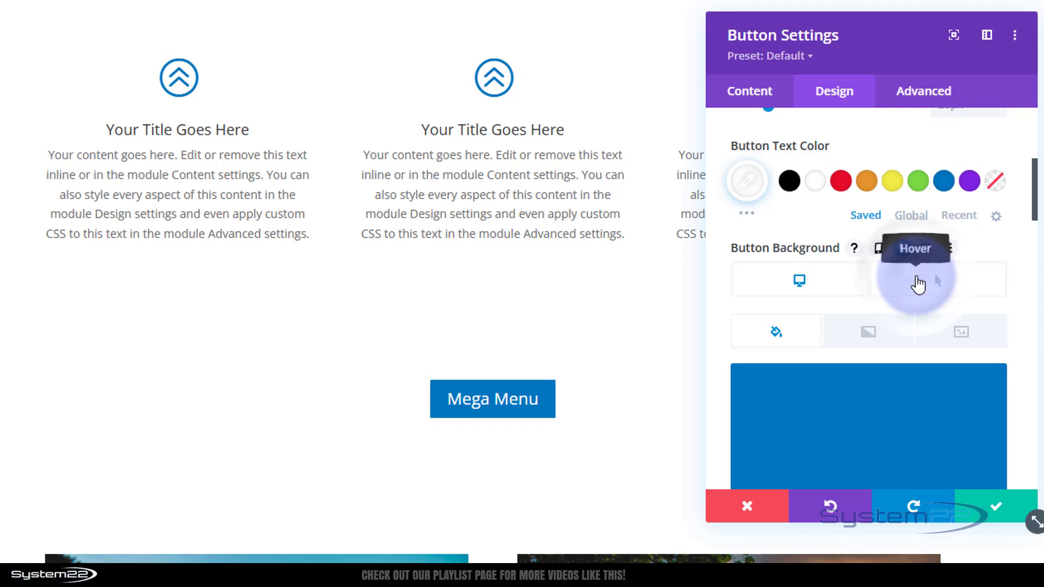
pyautogui.click(918, 283)
pyautogui.scroll(-2, 919, 277)
pyautogui.scroll(-1, 919, 278)
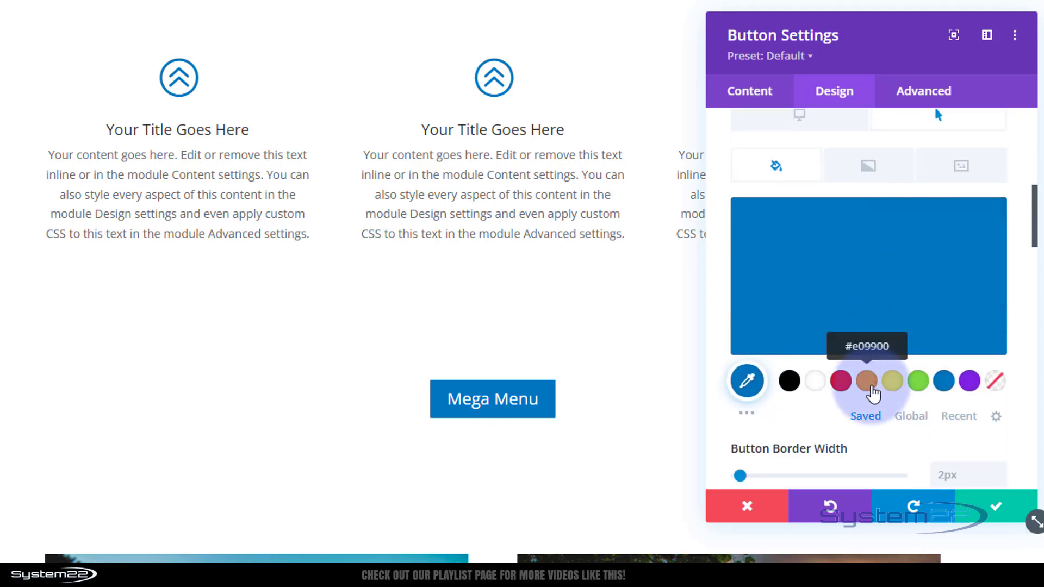
pyautogui.click(869, 384)
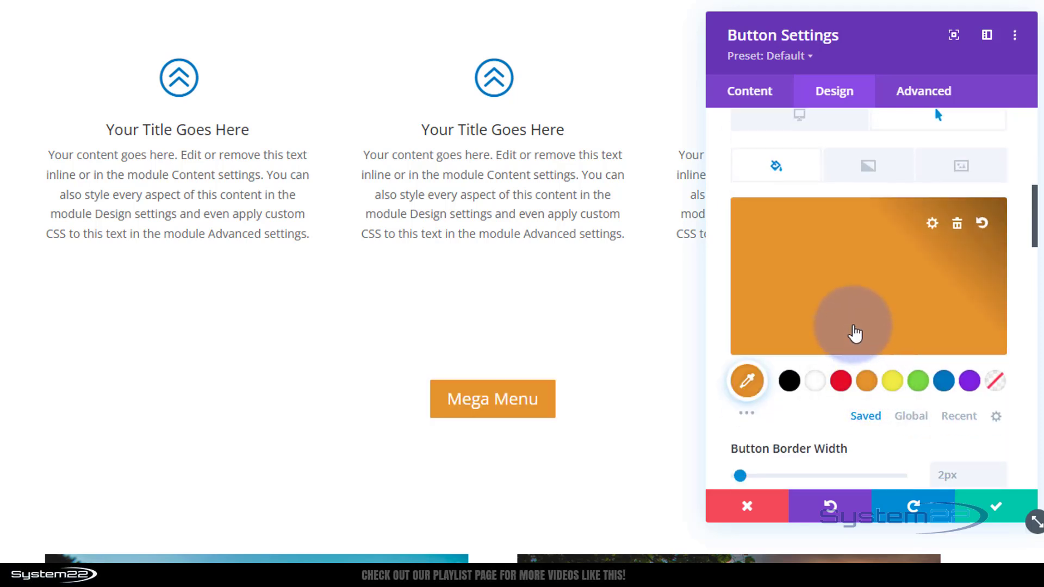
pyautogui.scroll(3, 855, 326)
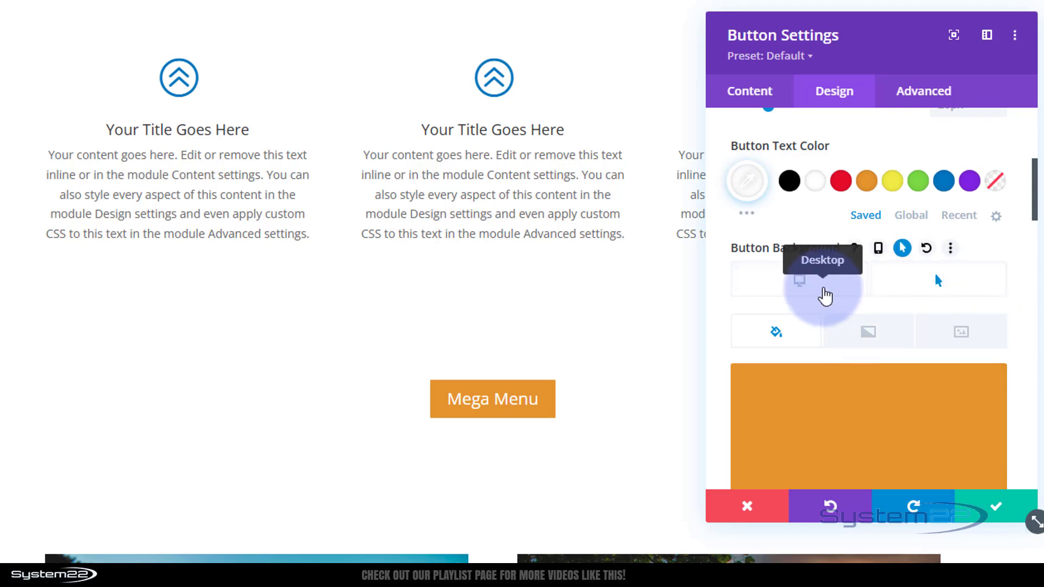
pyautogui.click(825, 296)
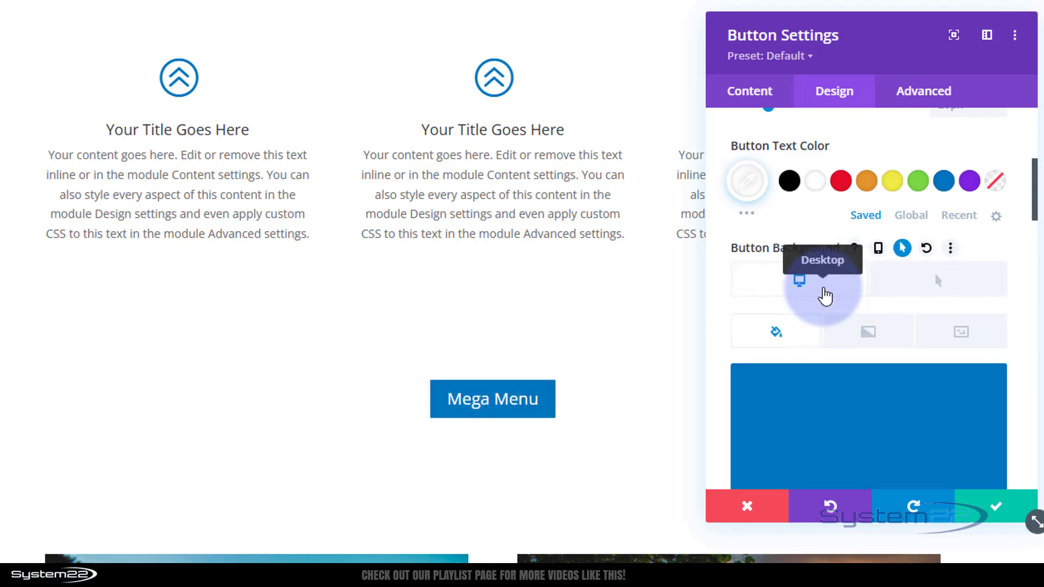
pyautogui.scroll(-2, 656, 311)
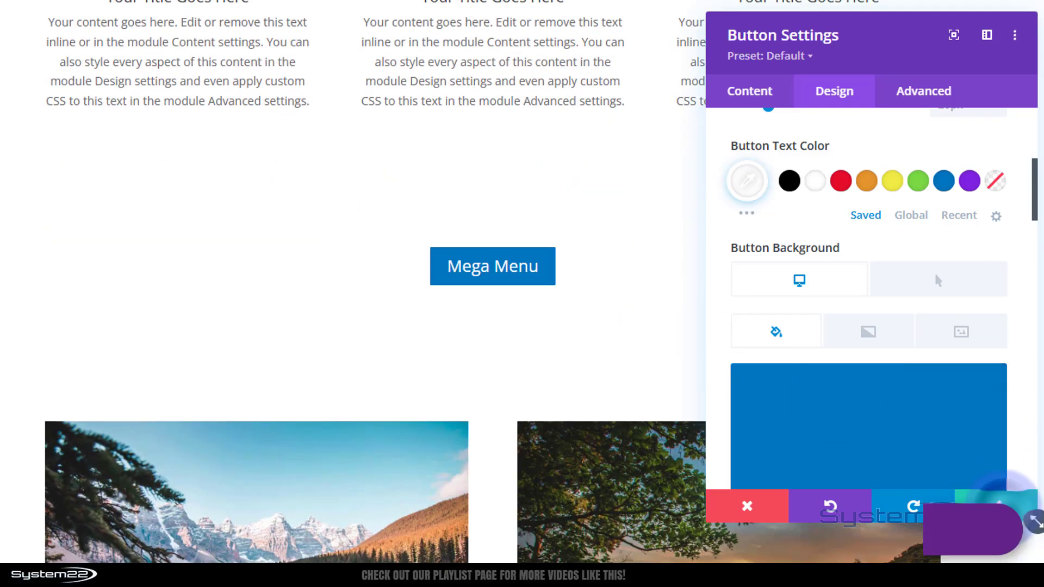
pyautogui.click(998, 503)
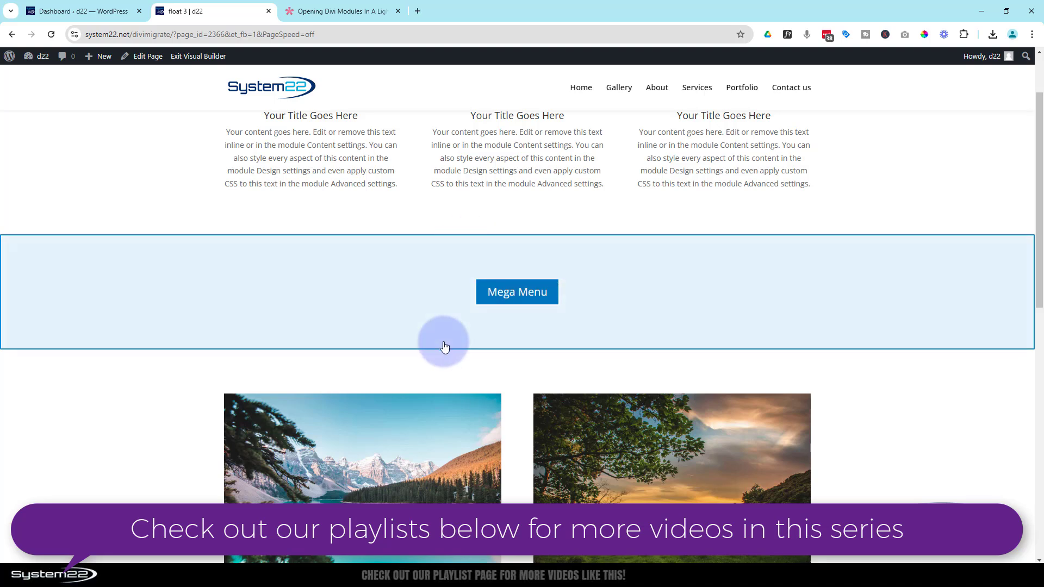
# - Set the Mega Menu button section's top and bottom padding to 0px and save the section settings
pyautogui.click(107, 268)
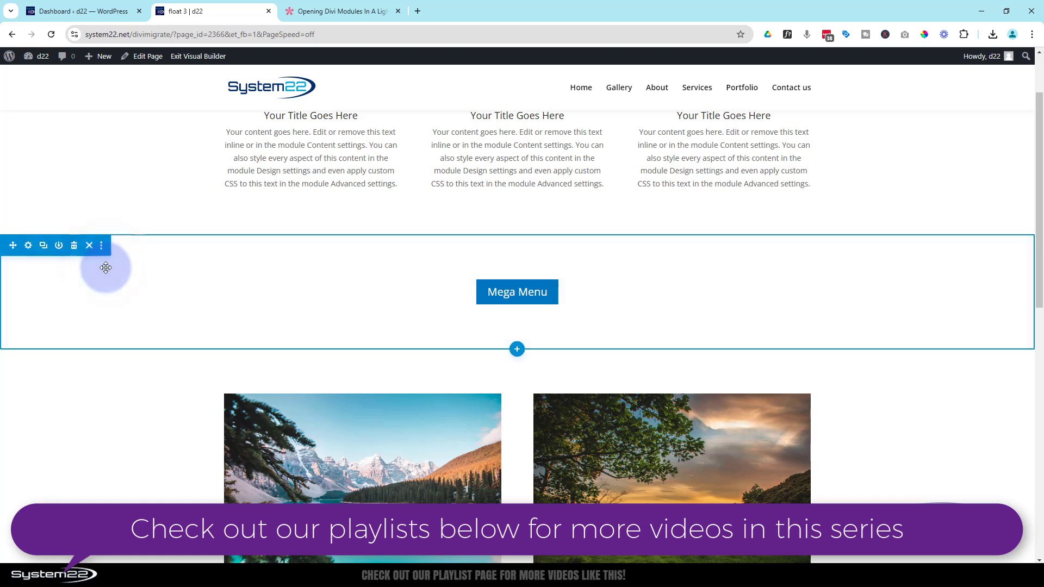
pyautogui.click(29, 247)
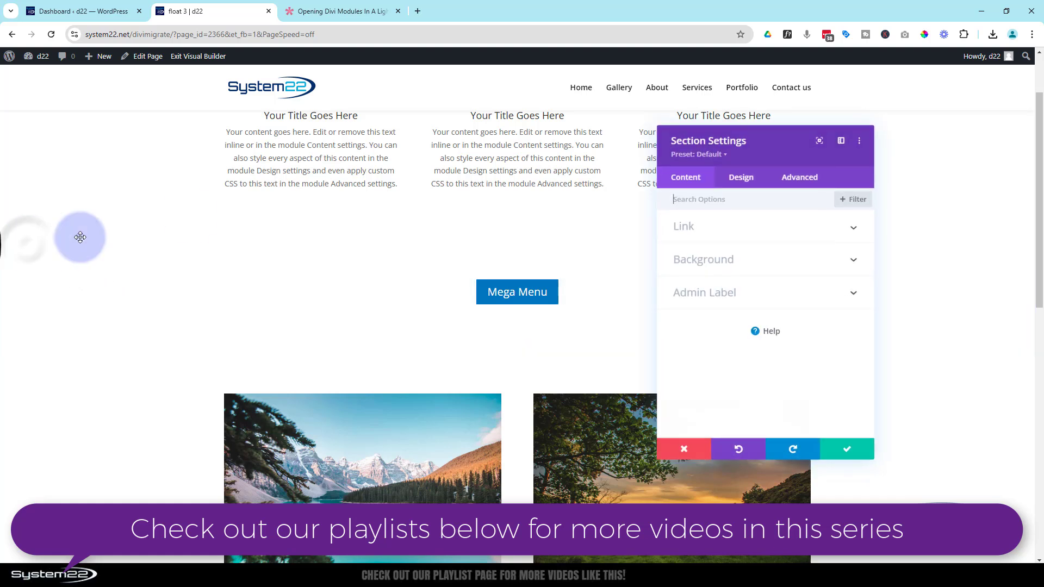
pyautogui.click(745, 179)
pyautogui.click(746, 315)
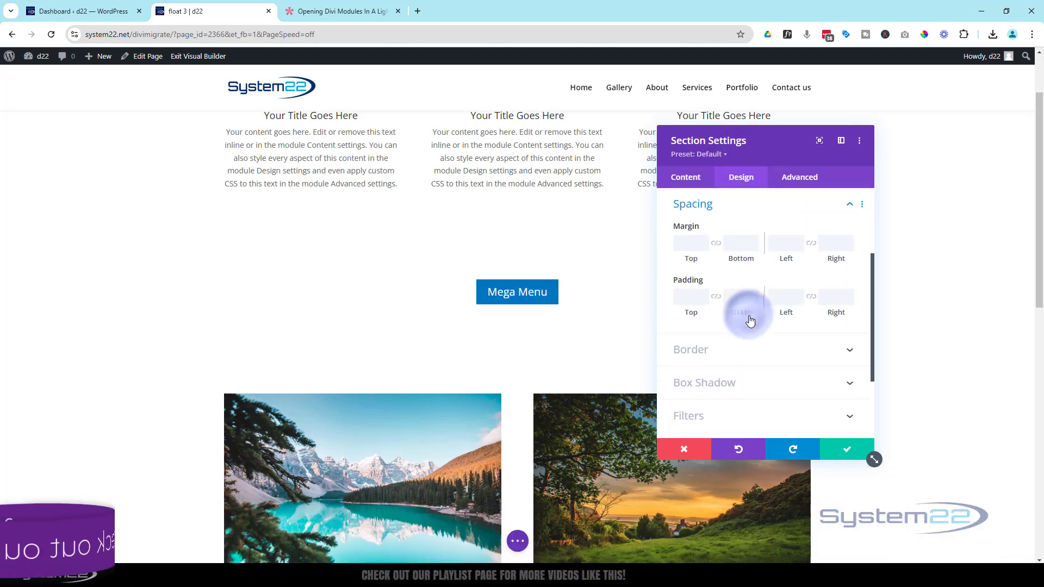
pyautogui.click(690, 296)
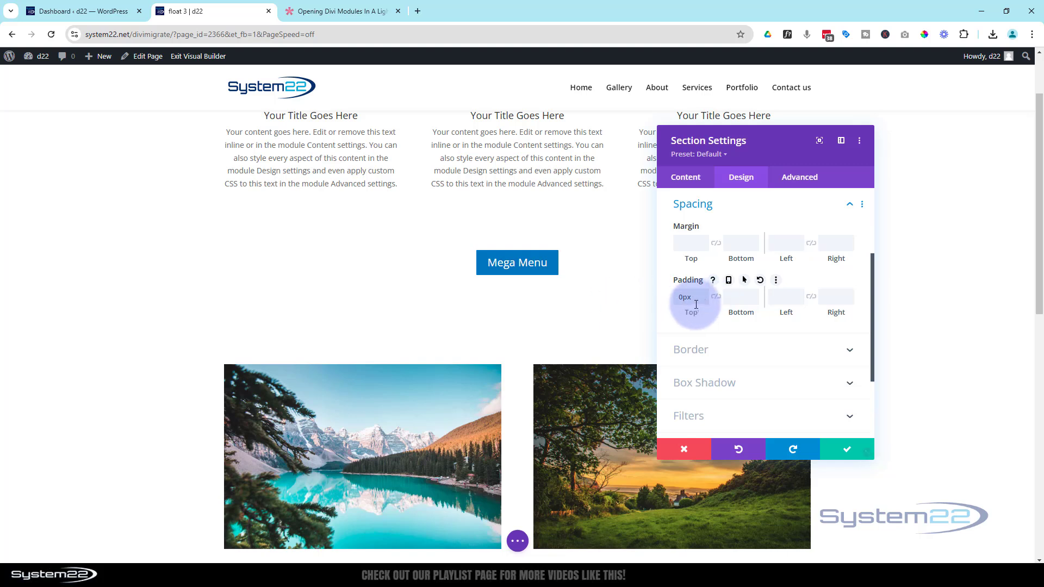
pyautogui.click(718, 301)
pyautogui.click(717, 297)
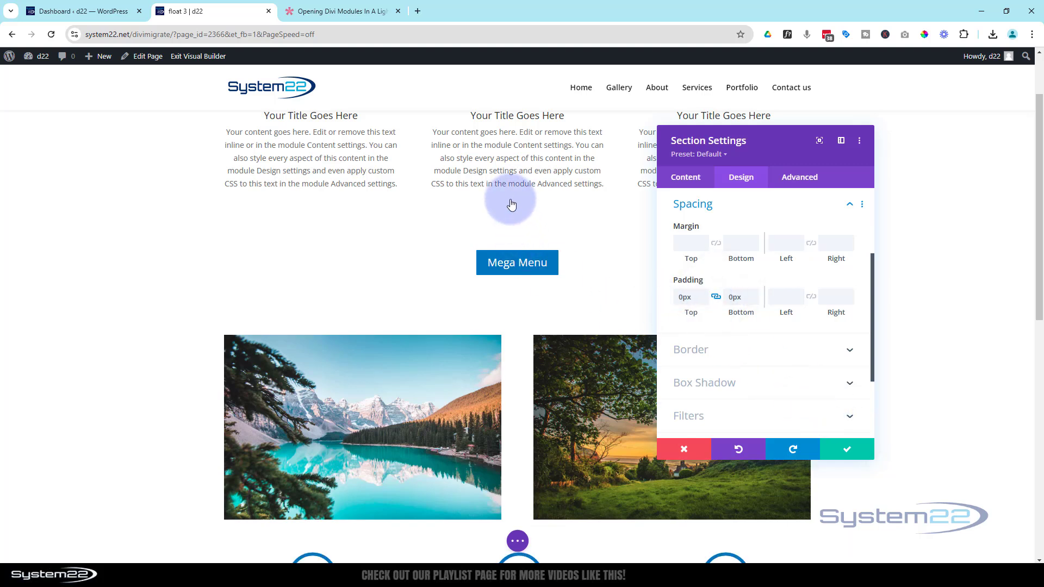
pyautogui.click(856, 452)
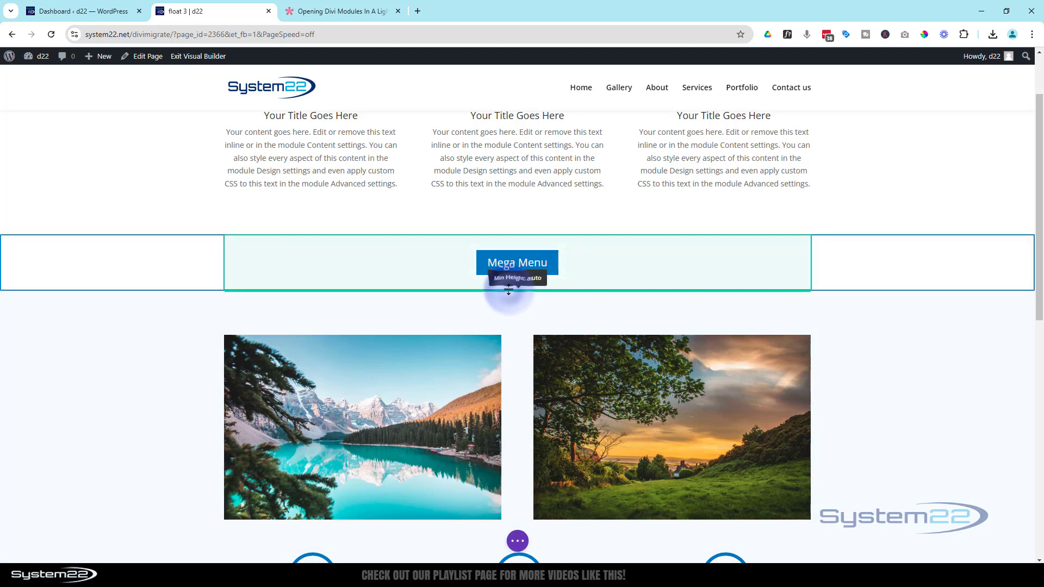
# - Insert a section below the Mega Menu button, with a four-column row and a default Blurb module saved in its first column
pyautogui.click(499, 292)
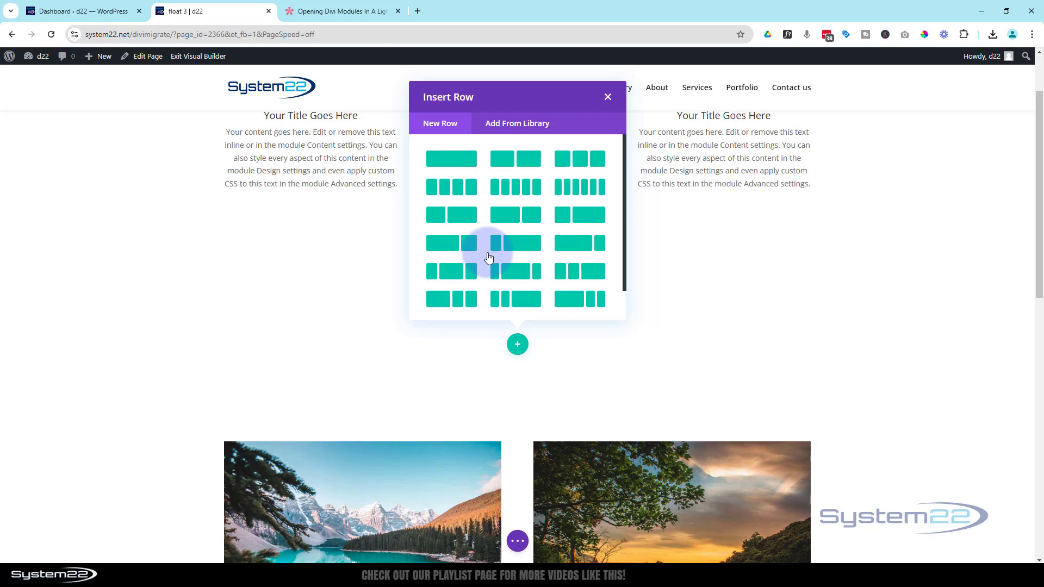
pyautogui.click(455, 192)
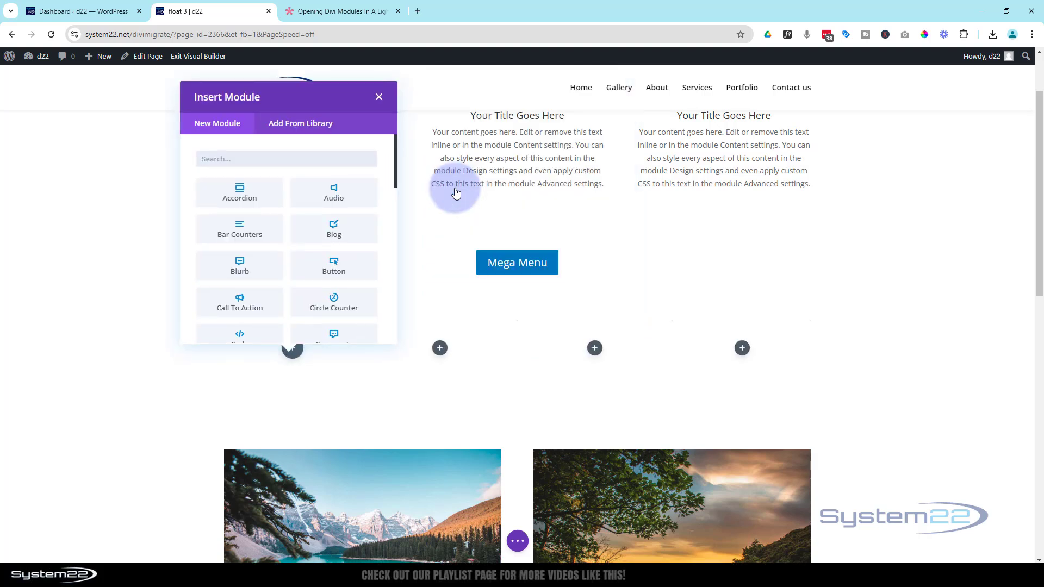
pyautogui.click(255, 270)
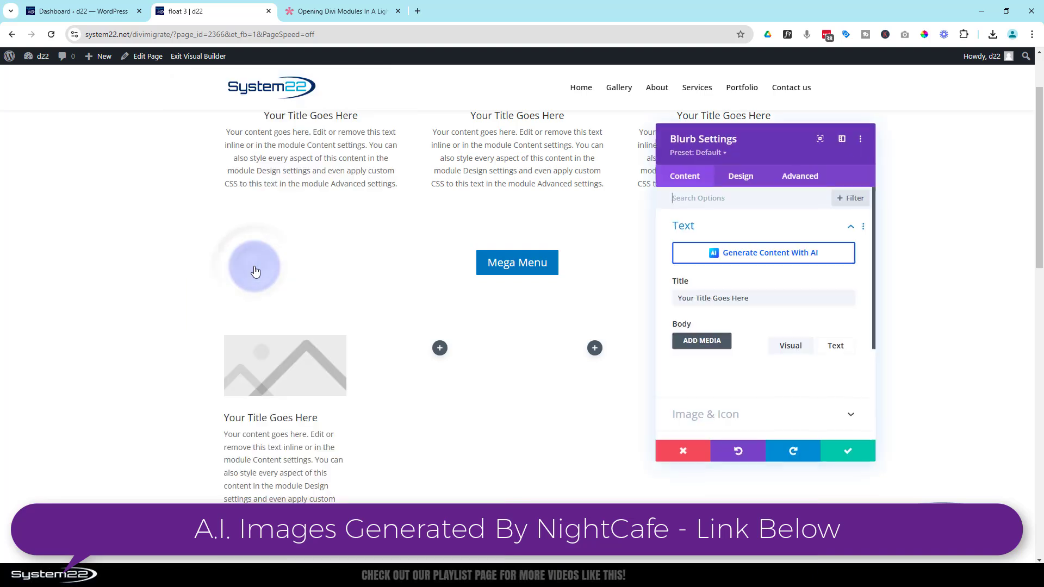
pyautogui.click(850, 453)
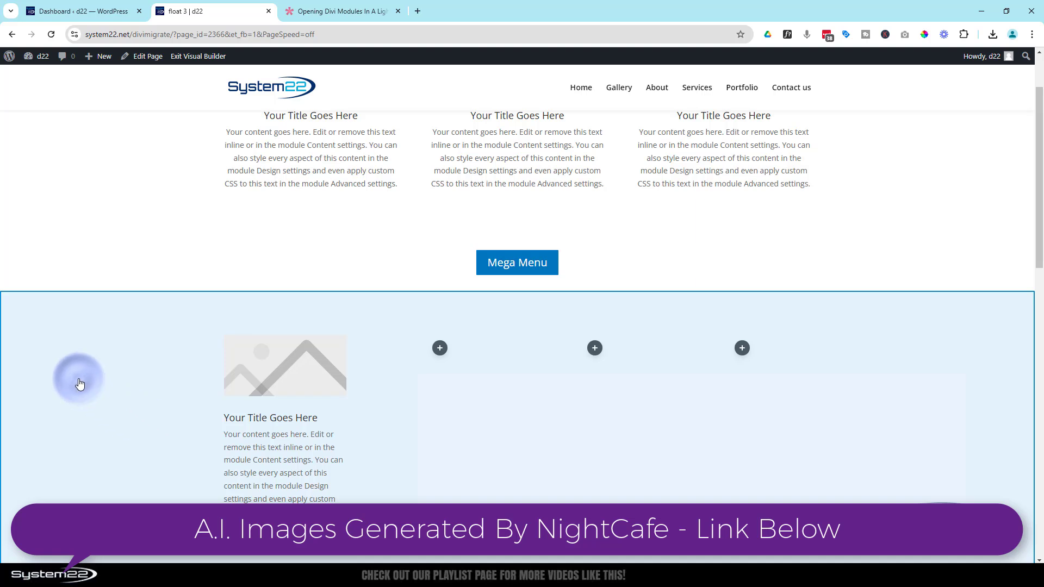
# - Give the new blurb section a semi-transparent black background of rgba(0,0,0,0.9) and save the section settings
pyautogui.click(79, 384)
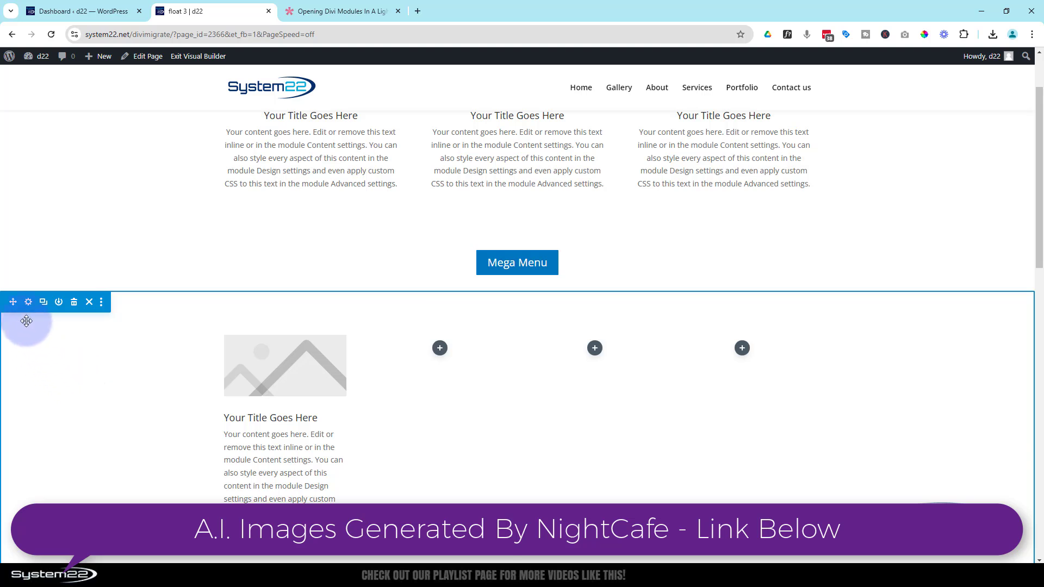
pyautogui.click(28, 302)
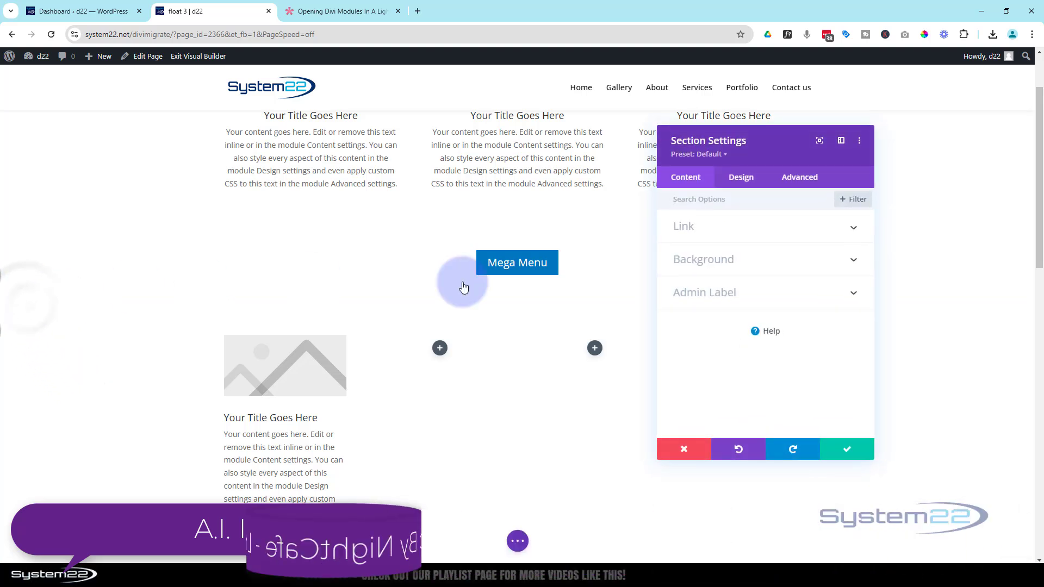
pyautogui.click(719, 264)
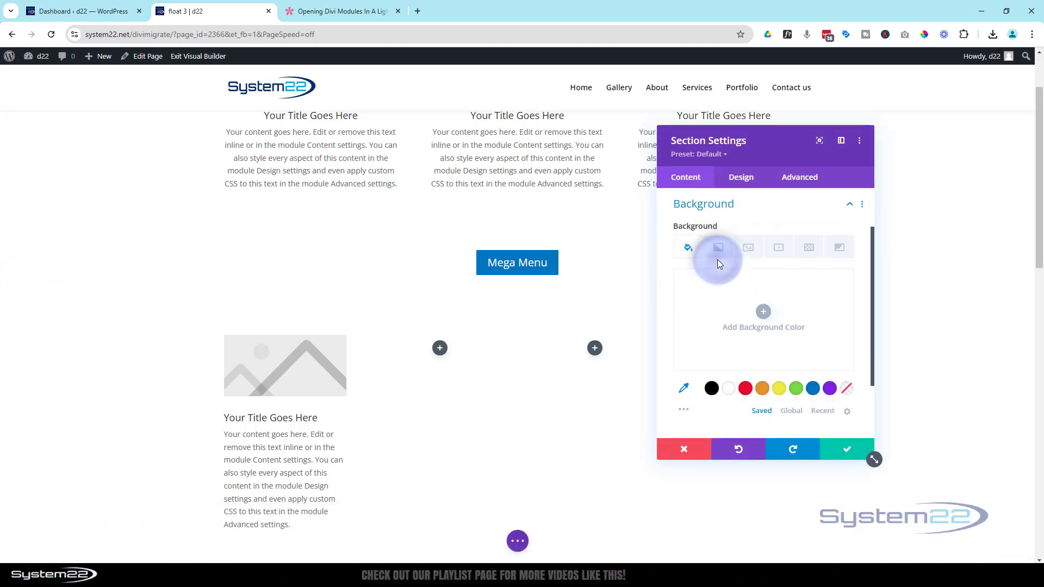
pyautogui.click(712, 389)
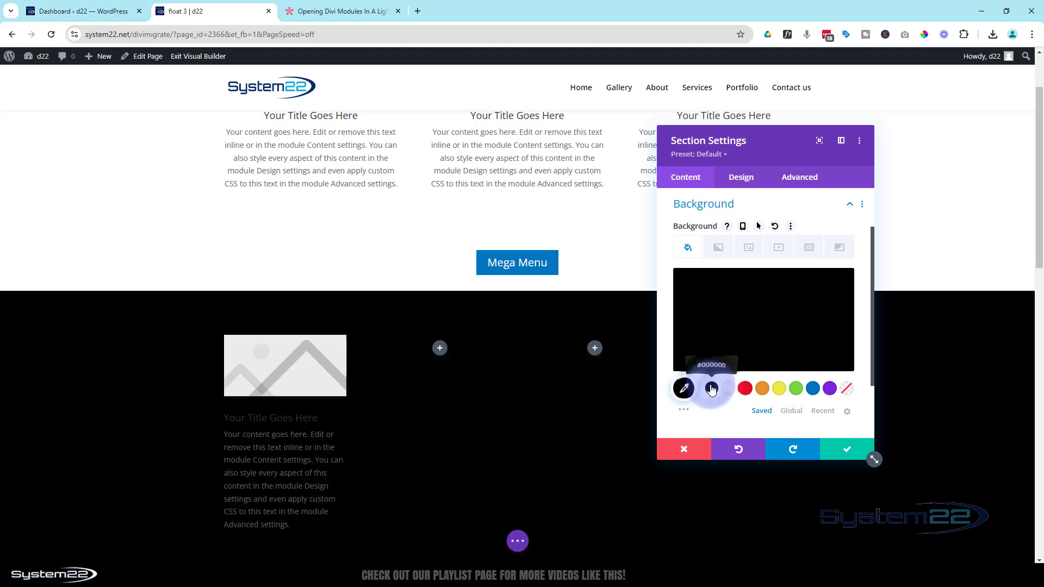
pyautogui.click(764, 329)
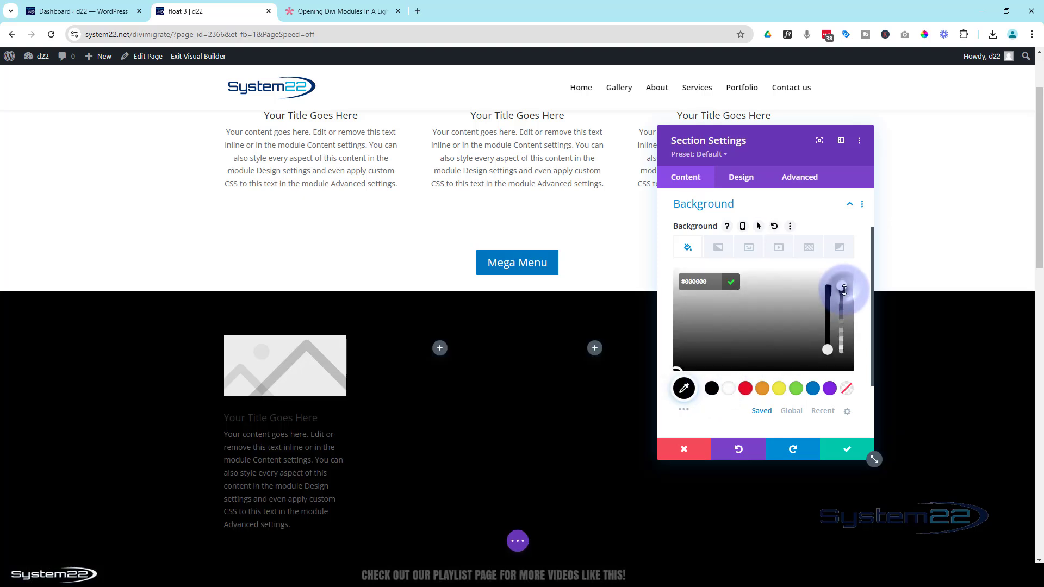
pyautogui.moveTo(844, 291); pyautogui.dragTo(846, 302)
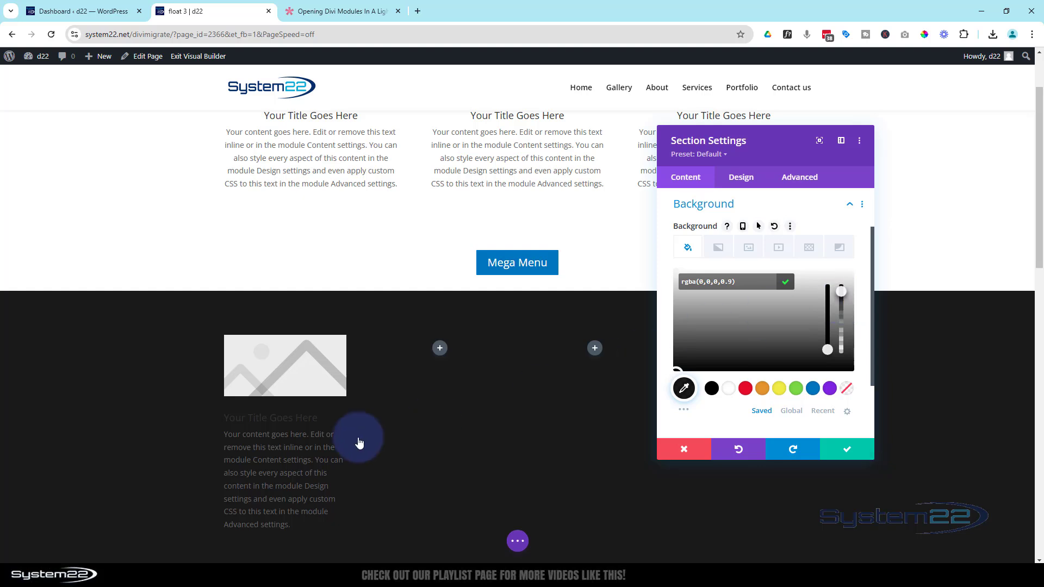
pyautogui.click(853, 451)
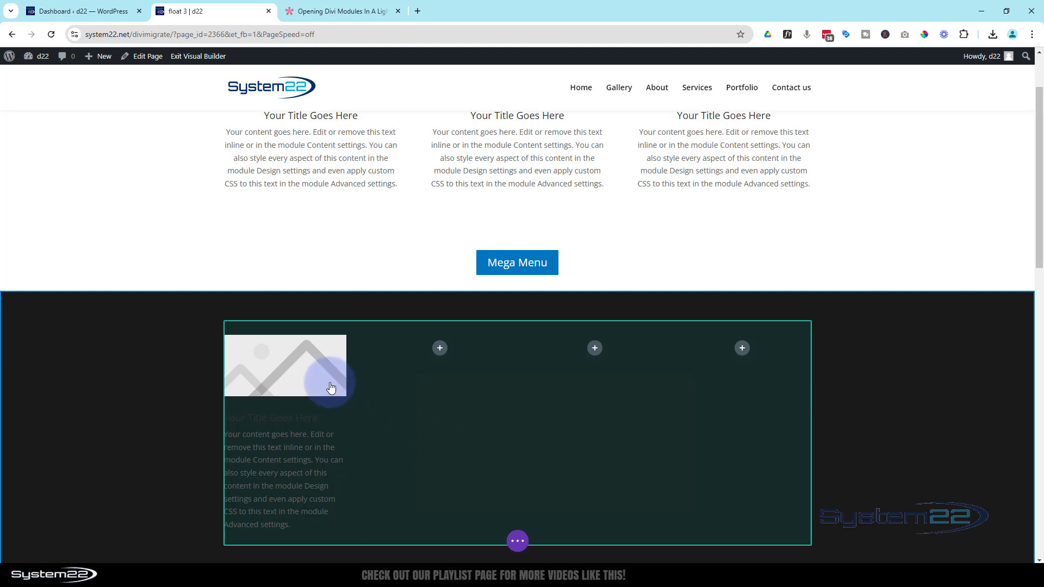
# - Set the title of the blurb in the dark section to "Home" and delete its body text
pyautogui.click(313, 387)
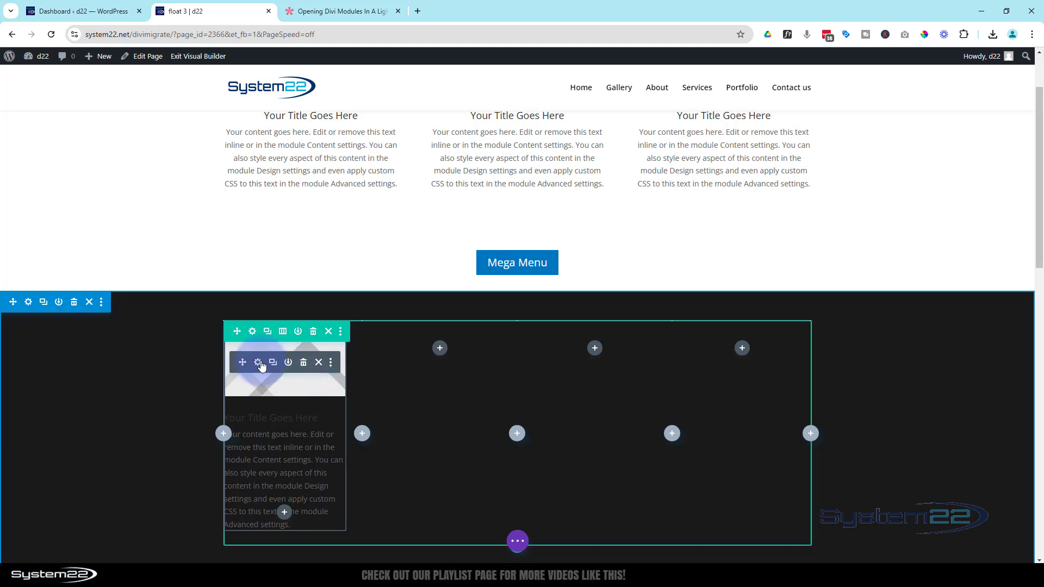
pyautogui.click(258, 363)
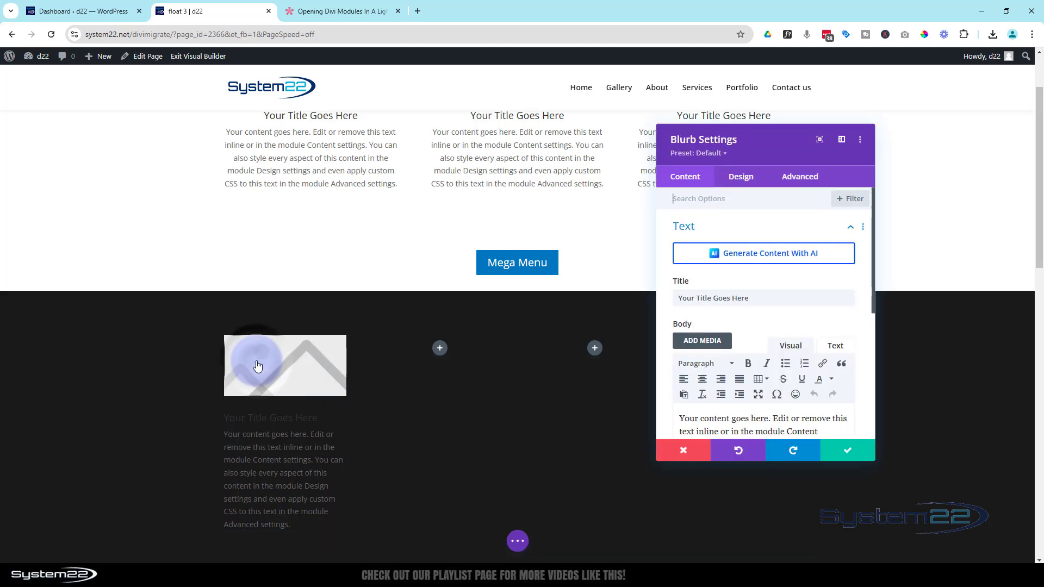
pyautogui.moveTo(787, 154); pyautogui.dragTo(554, 202)
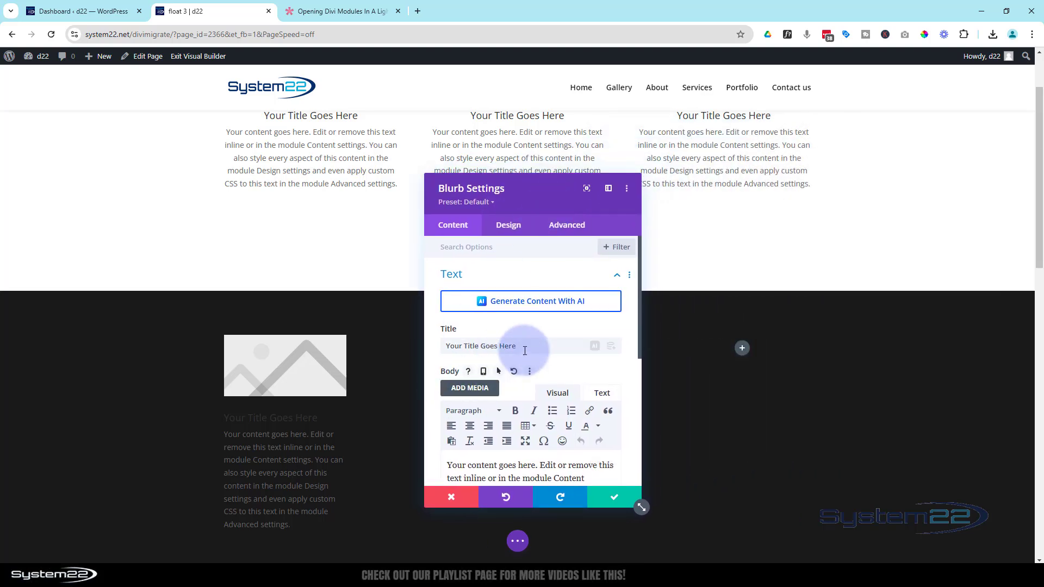
pyautogui.moveTo(530, 346); pyautogui.dragTo(446, 346)
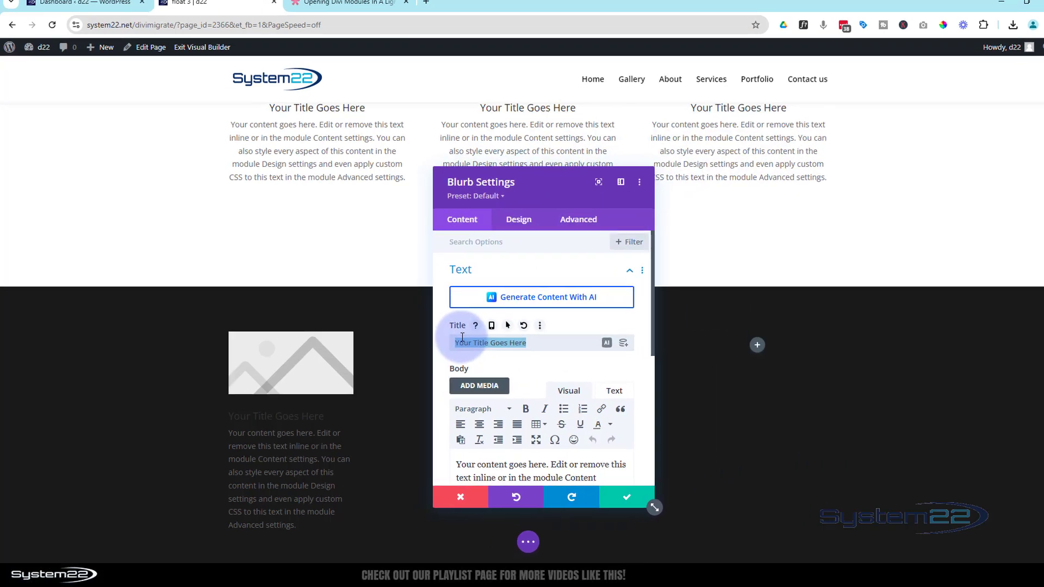
pyautogui.write('Home')
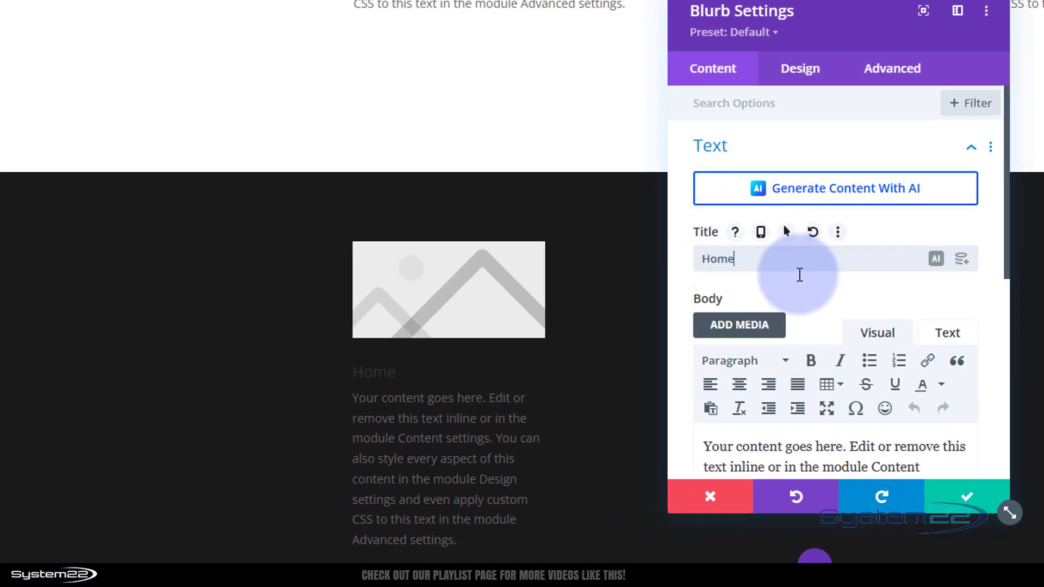
pyautogui.scroll(-3, 798, 275)
pyautogui.moveTo(895, 382); pyautogui.dragTo(691, 278)
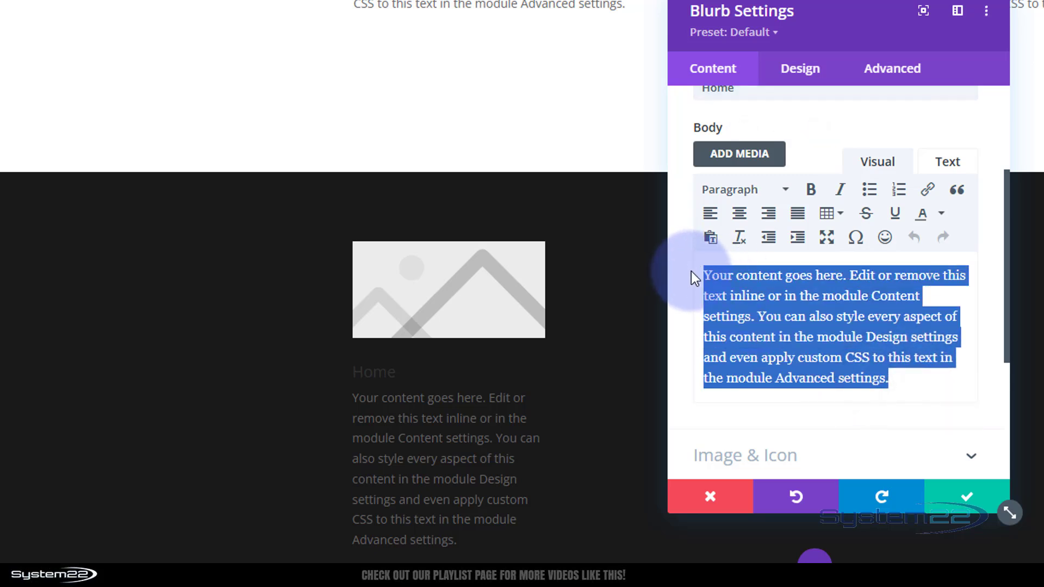
pyautogui.press('BackSpace')
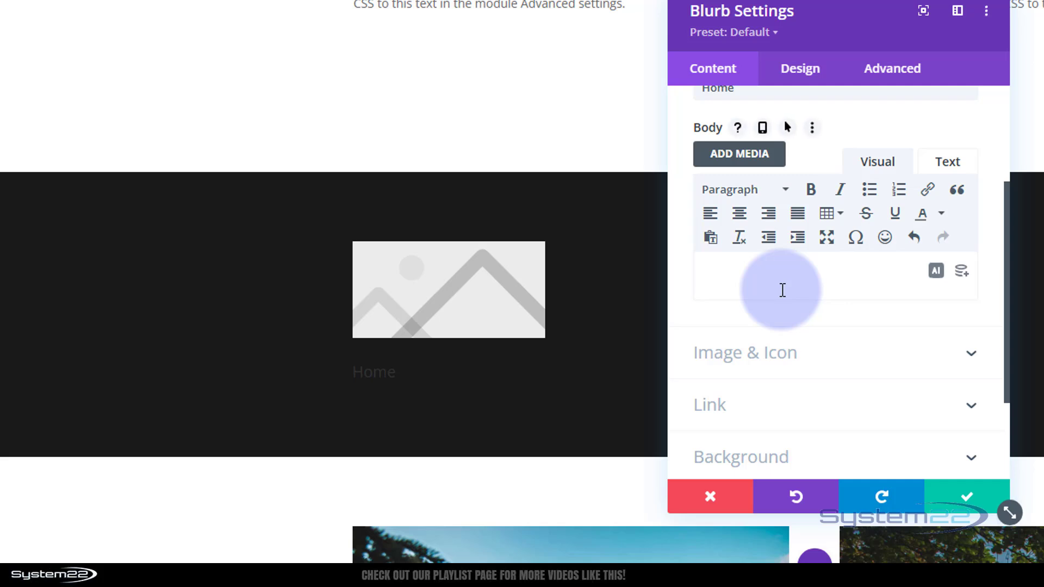
# - Replace the blurb's image with an icon, searching for "home" and choosing the solid house with a chimney
pyautogui.click(796, 361)
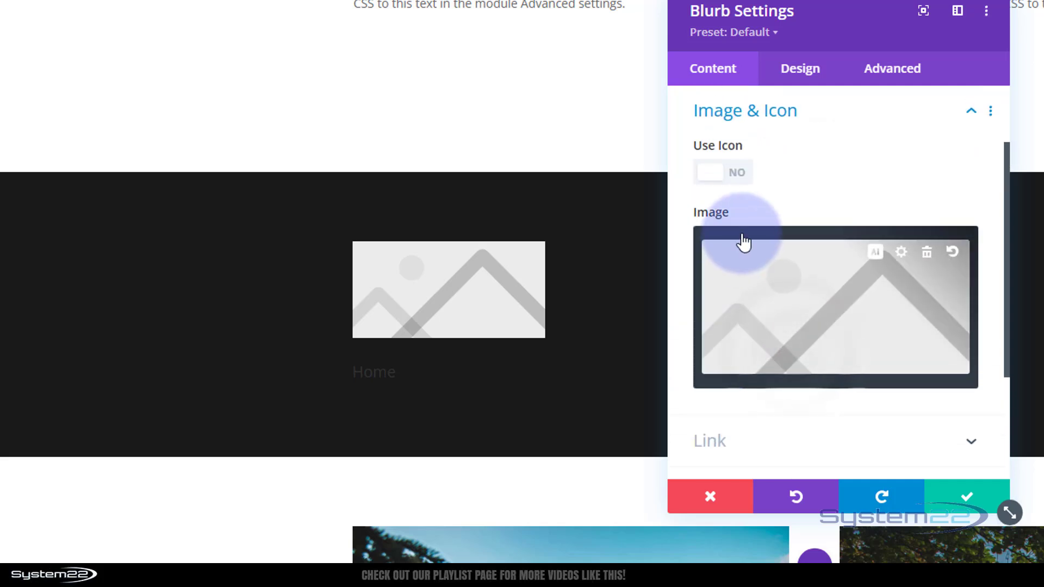
pyautogui.click(734, 188)
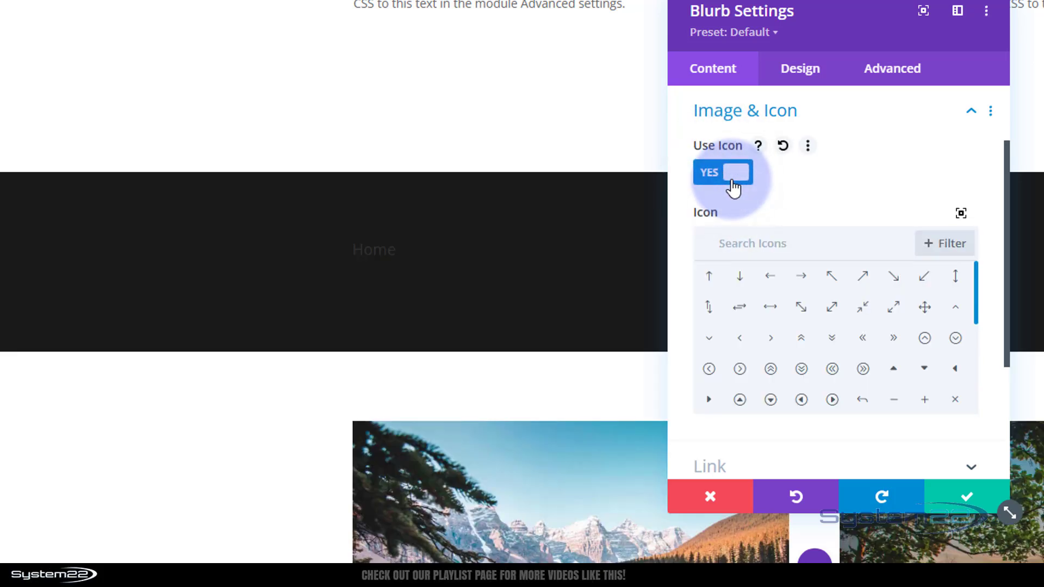
pyautogui.click(733, 239)
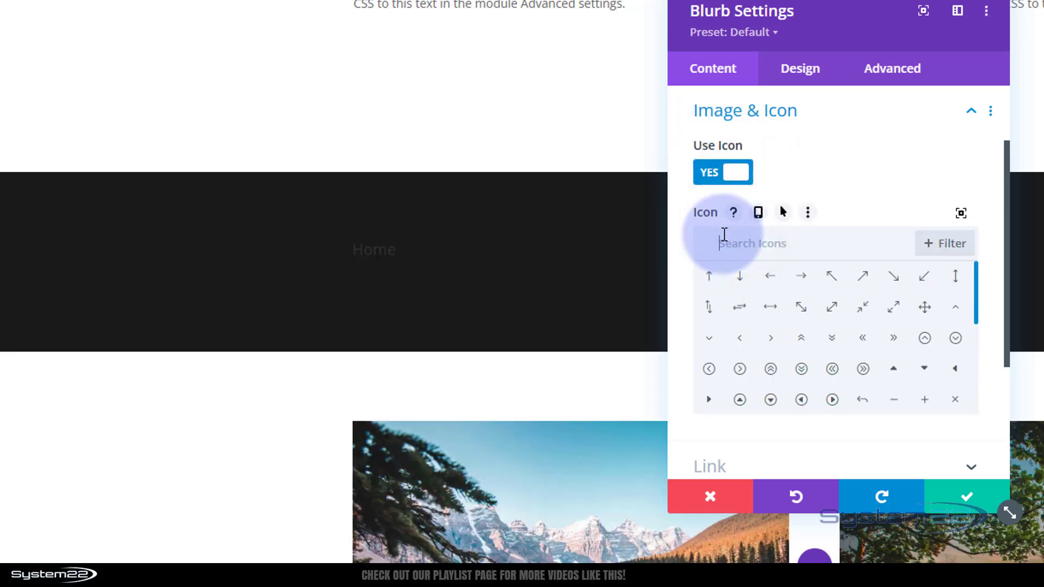
pyautogui.write('home')
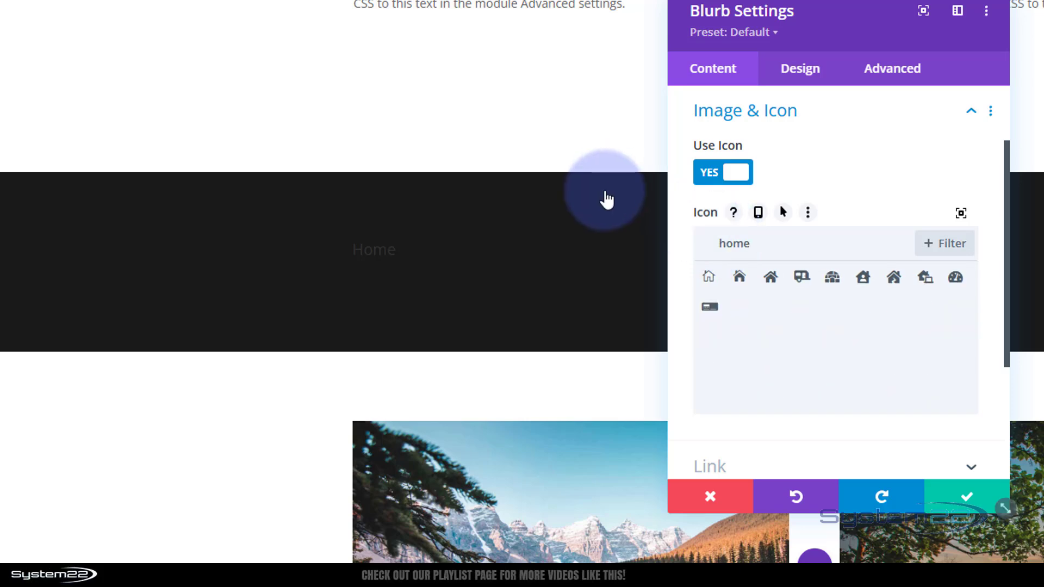
pyautogui.click(741, 282)
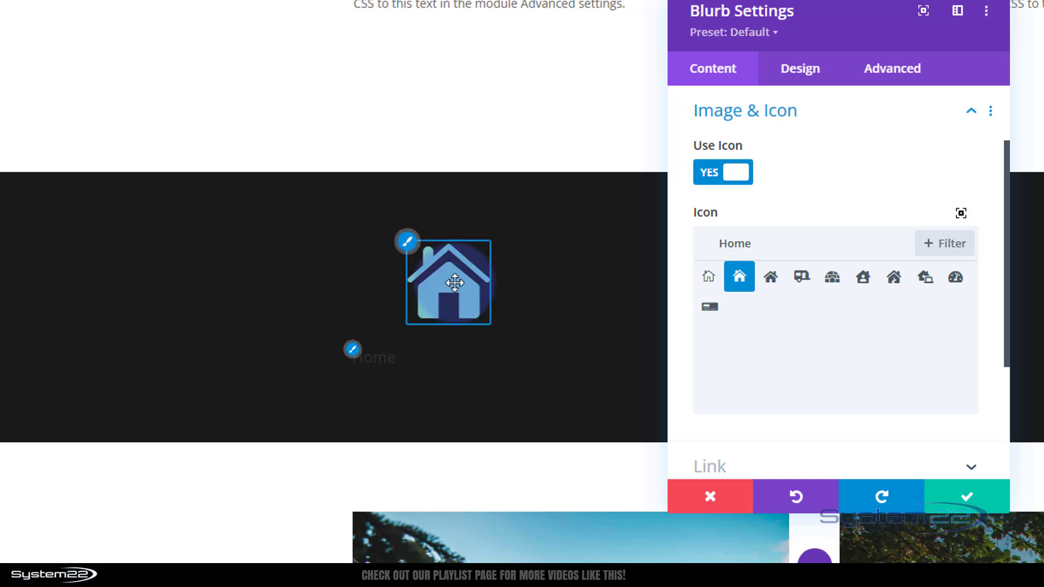
# - Color the blurb's house icon blue and set its placement to Left
pyautogui.click(809, 75)
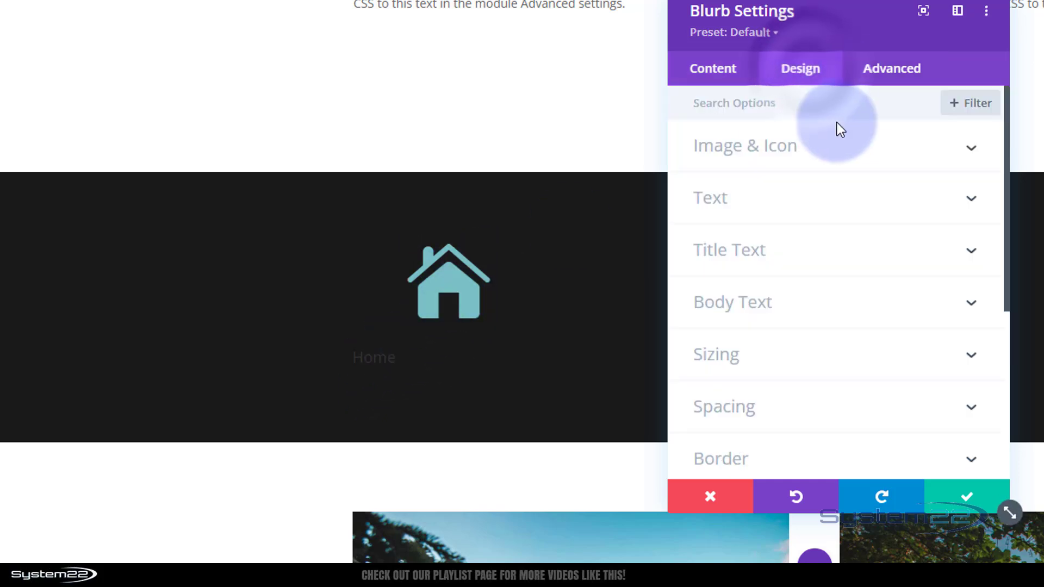
pyautogui.click(831, 155)
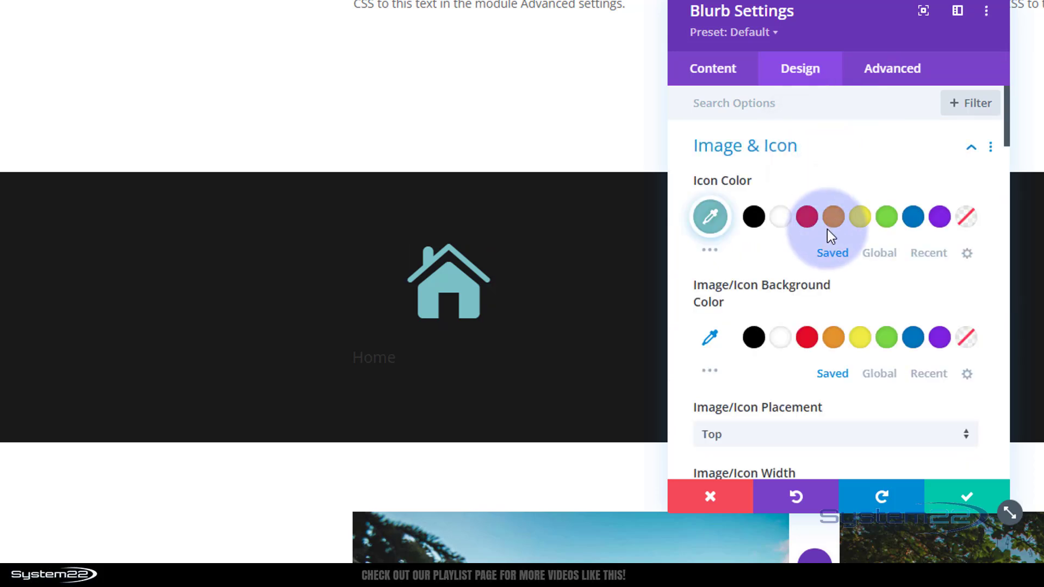
pyautogui.click(914, 218)
pyautogui.scroll(-1, 865, 266)
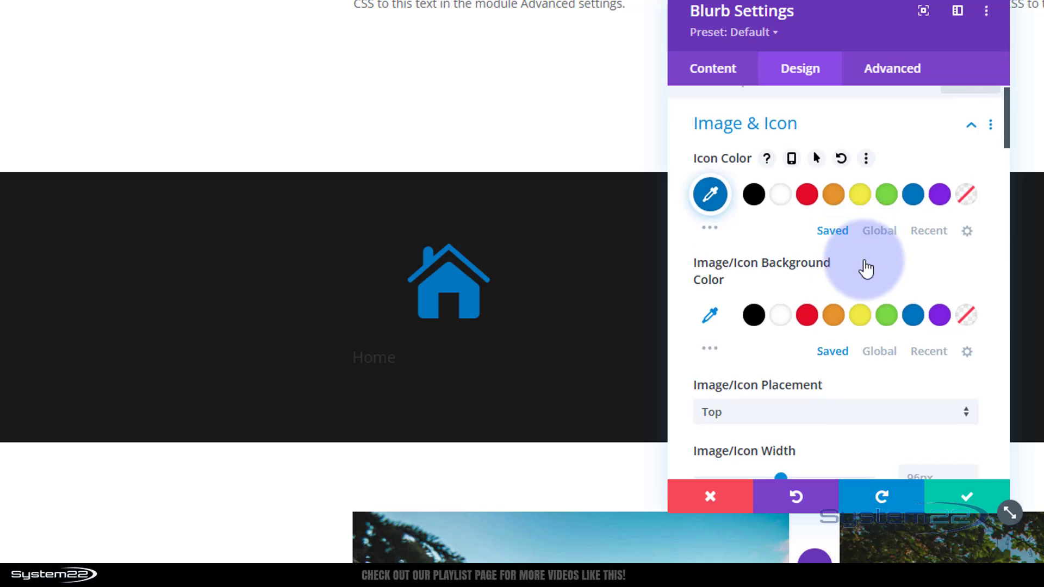
pyautogui.scroll(-3, 866, 269)
pyautogui.click(864, 271)
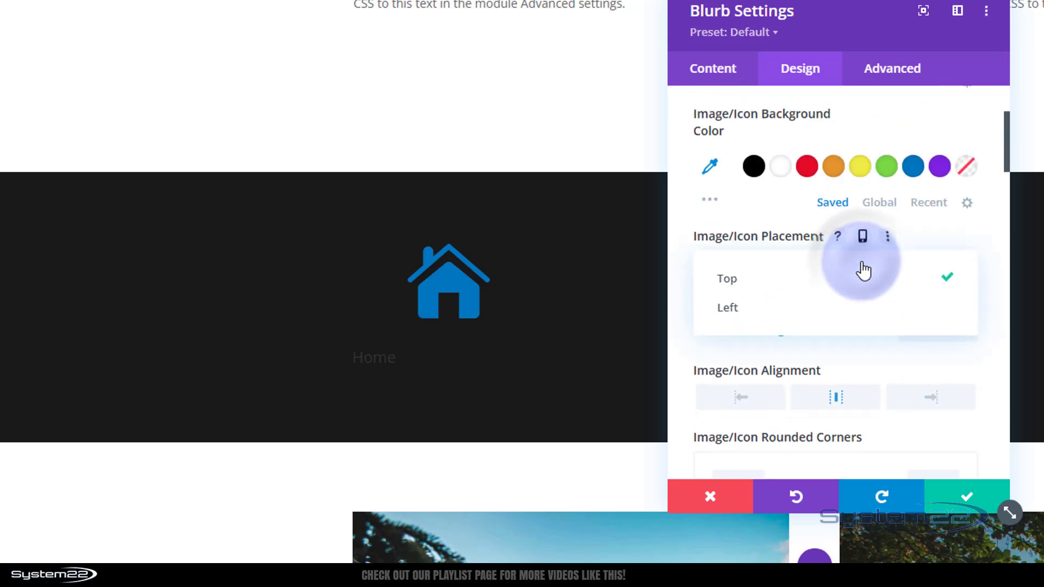
pyautogui.click(742, 321)
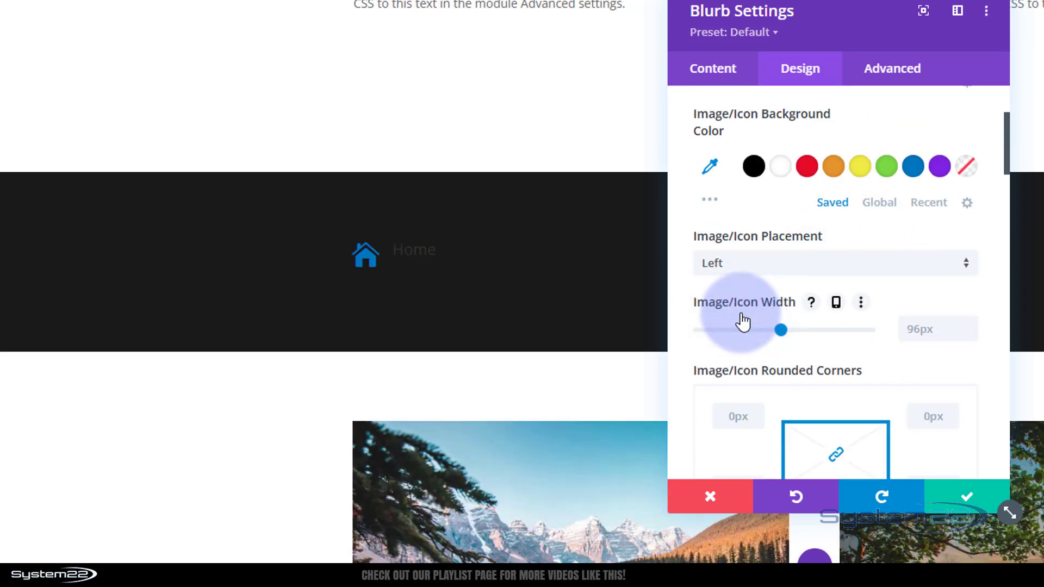
# - Set the Home blurb's icon width to 20px
pyautogui.click(910, 327)
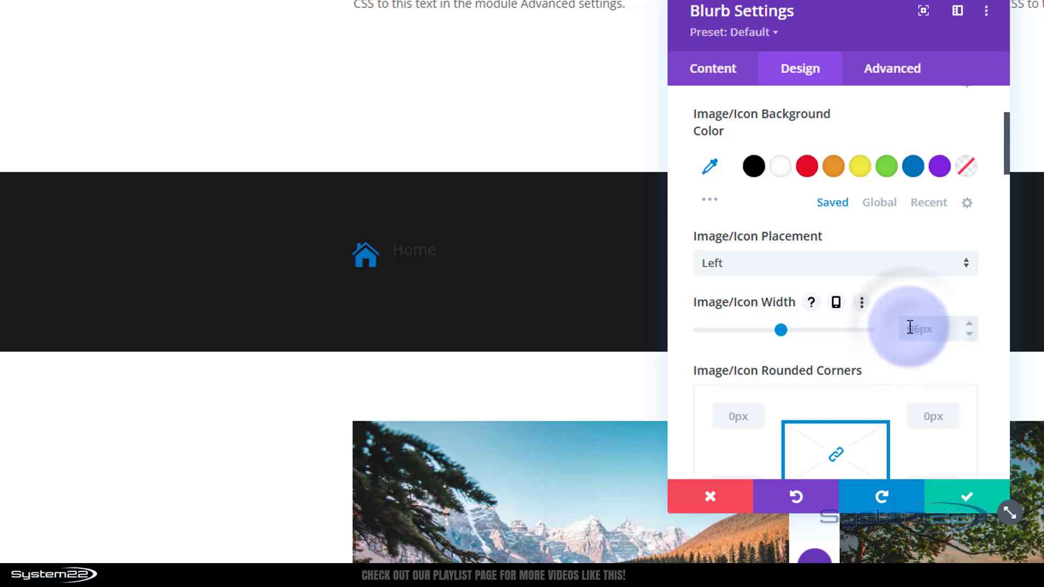
pyautogui.write('20')
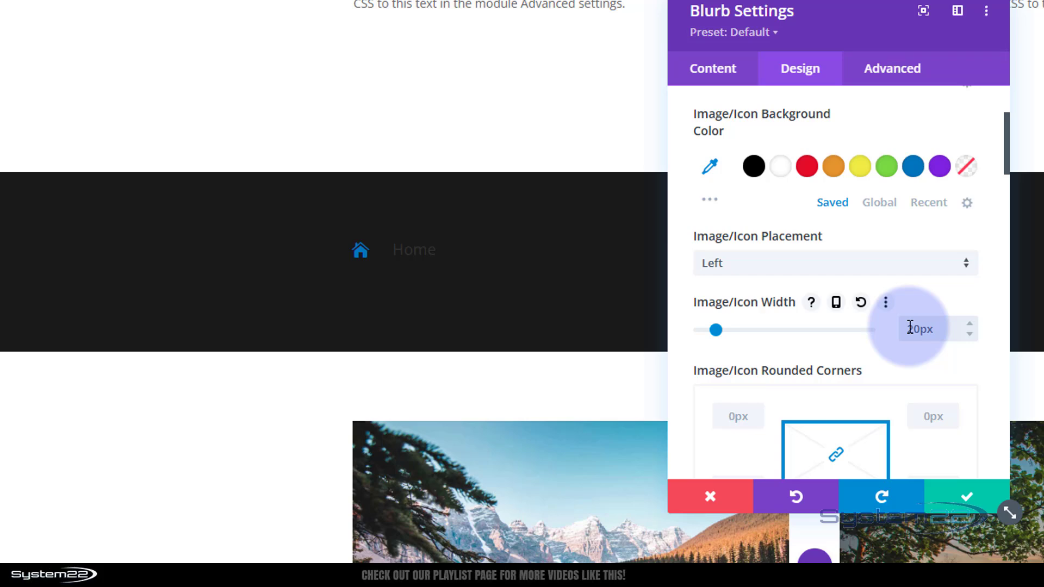
pyautogui.click(673, 93)
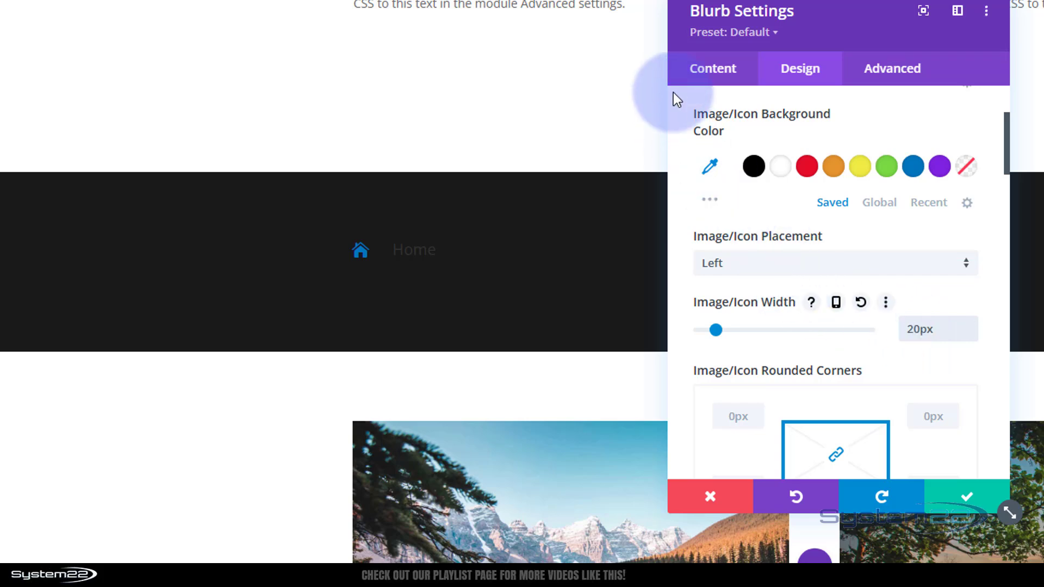
# - Give the blurb's house icon an orange hover color, keeping the desktop color blue
pyautogui.scroll(3, 713, 115)
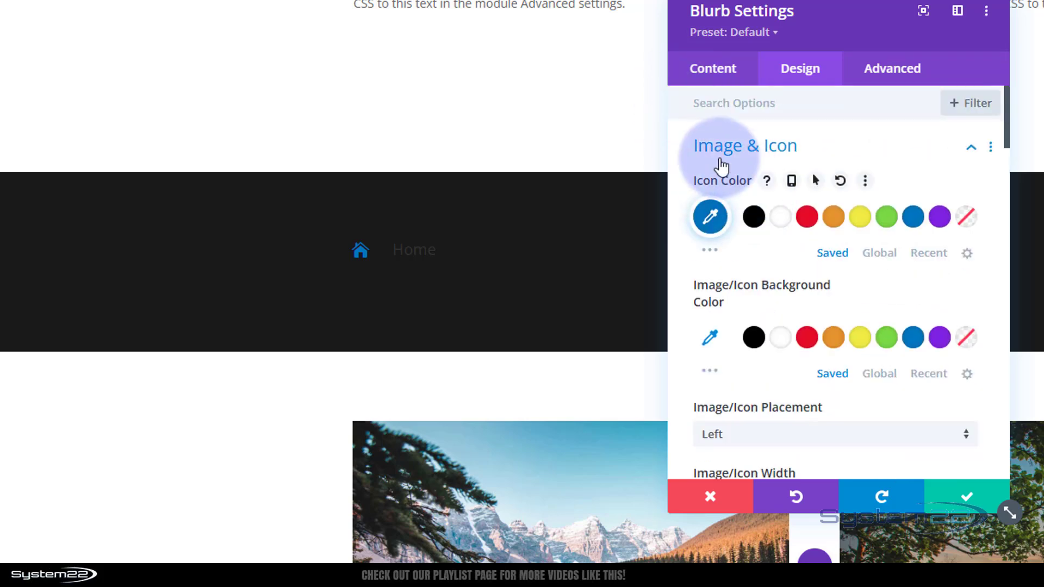
pyautogui.click(815, 184)
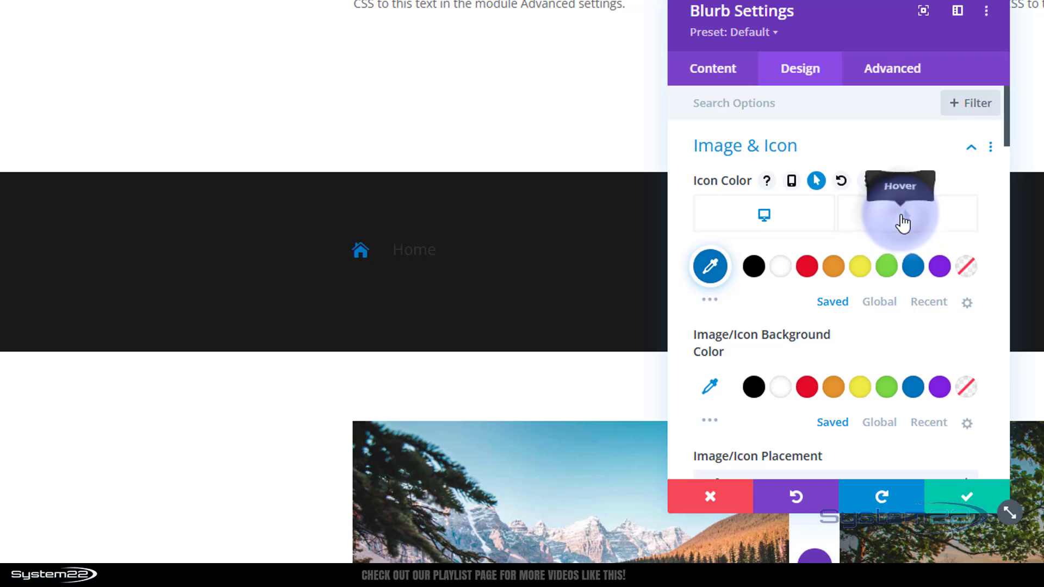
pyautogui.click(902, 218)
pyautogui.click(833, 268)
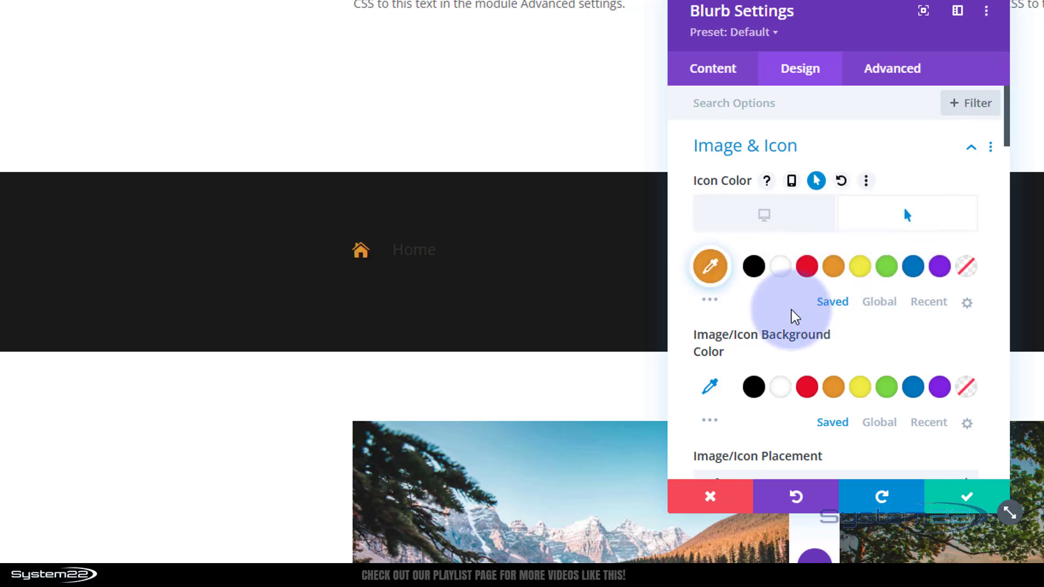
pyautogui.click(743, 230)
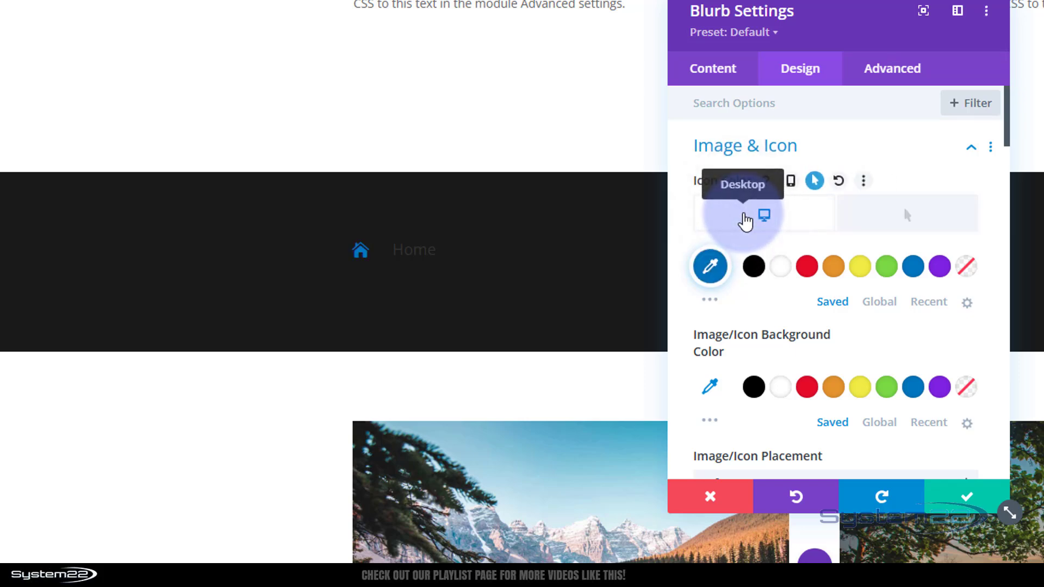
# - Color the blurb's Home title text blue (#0c71c3)
pyautogui.click(401, 249)
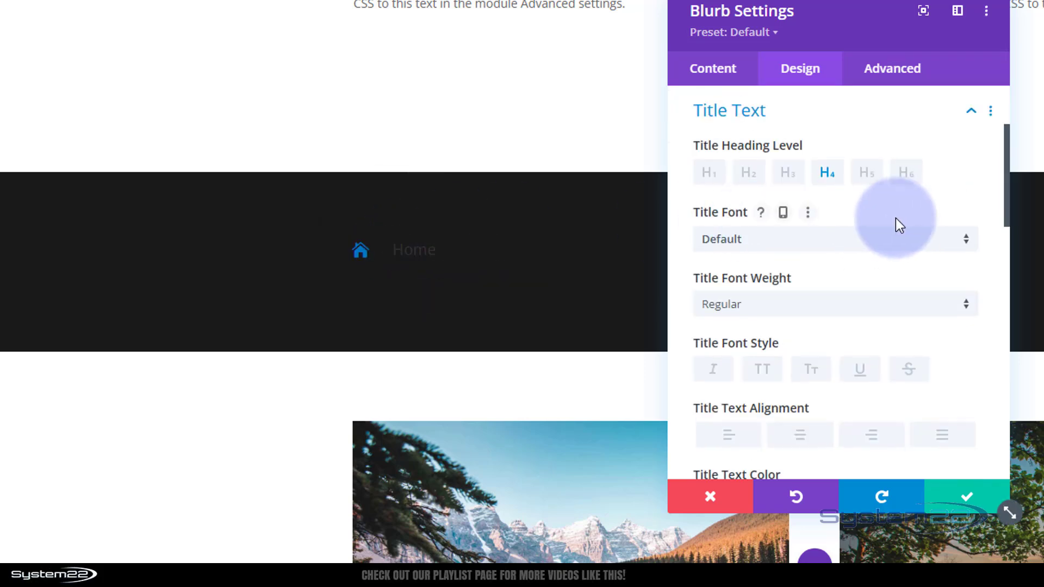
pyautogui.scroll(-1, 895, 218)
pyautogui.scroll(-4, 895, 217)
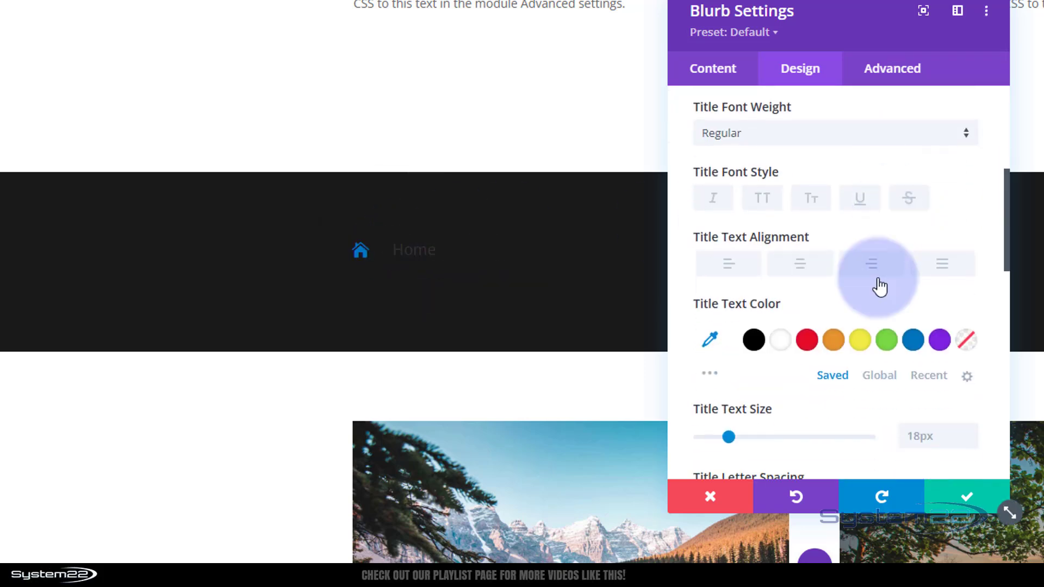
pyautogui.click(912, 342)
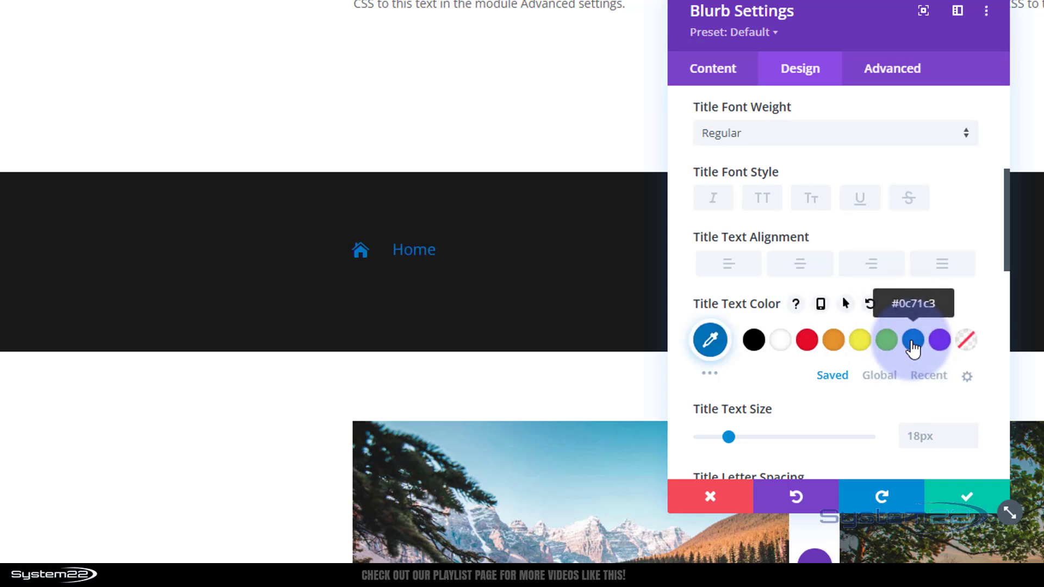
# - Set the blurb's title text size to 16px and its line height to 1.4em
pyautogui.click(915, 433)
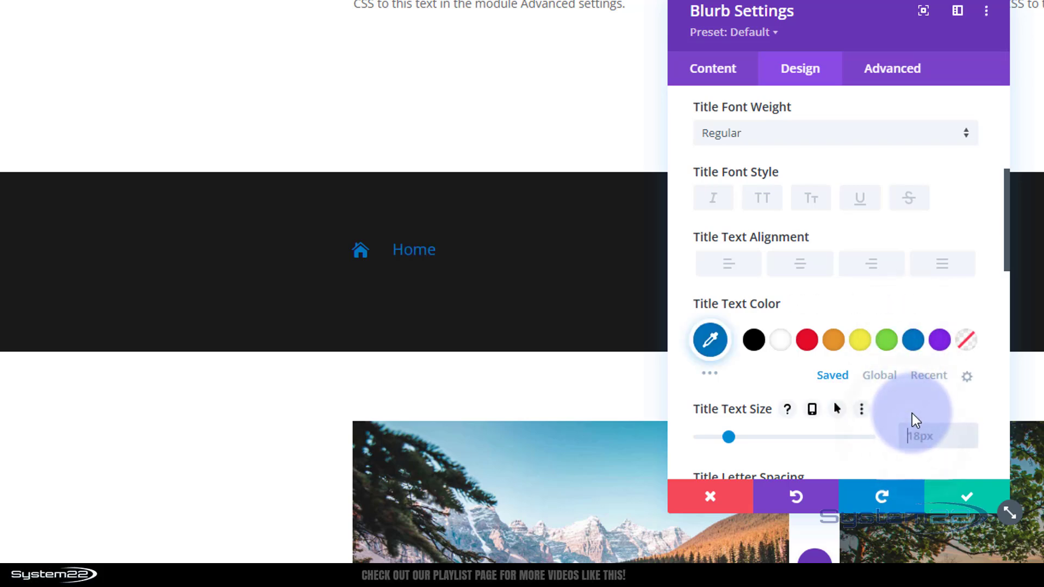
pyautogui.write('16px')
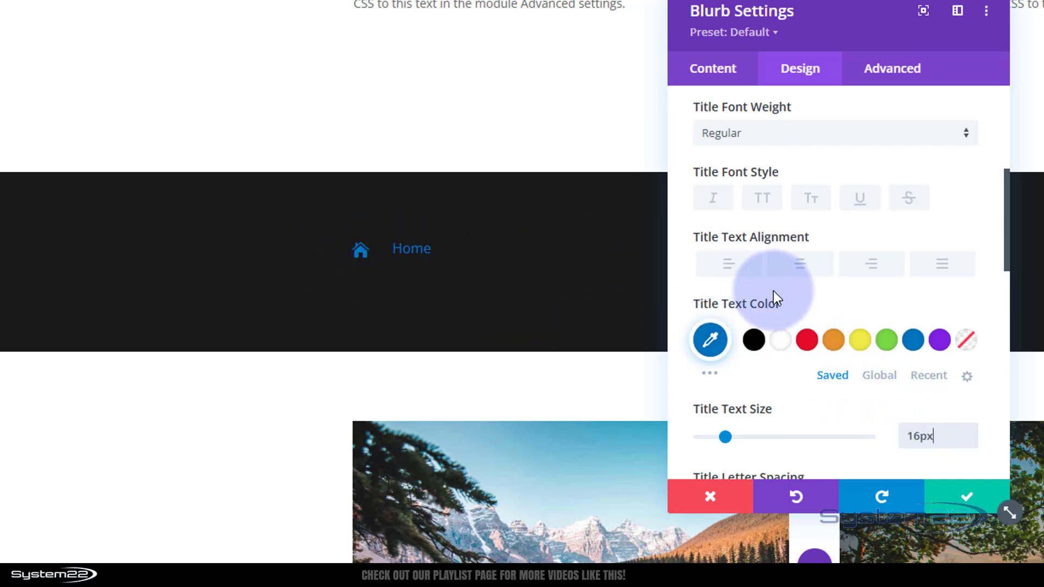
pyautogui.scroll(-2, 774, 296)
pyautogui.scroll(-2, 773, 292)
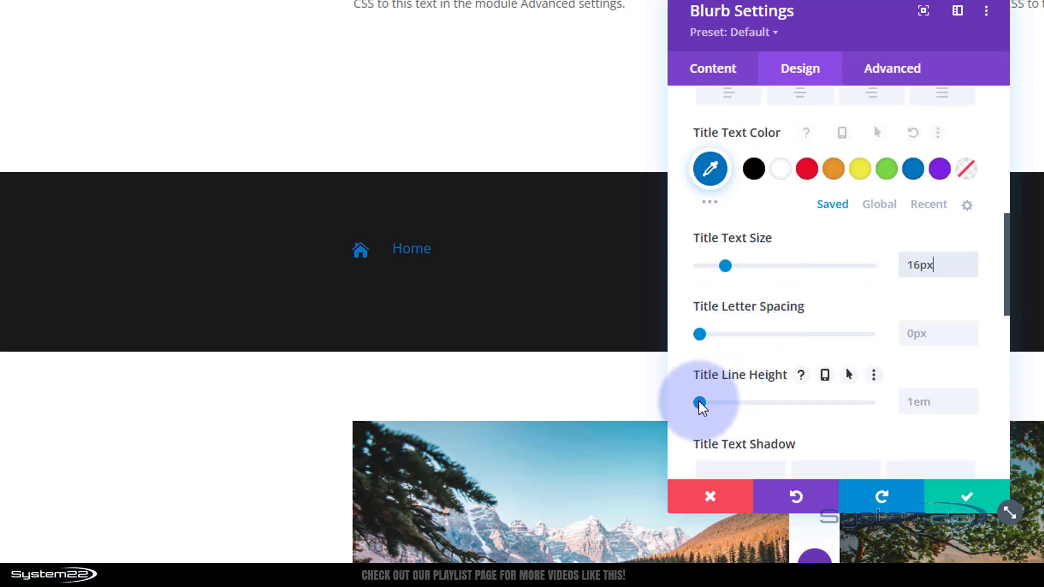
pyautogui.moveTo(699, 402); pyautogui.dragTo(731, 407)
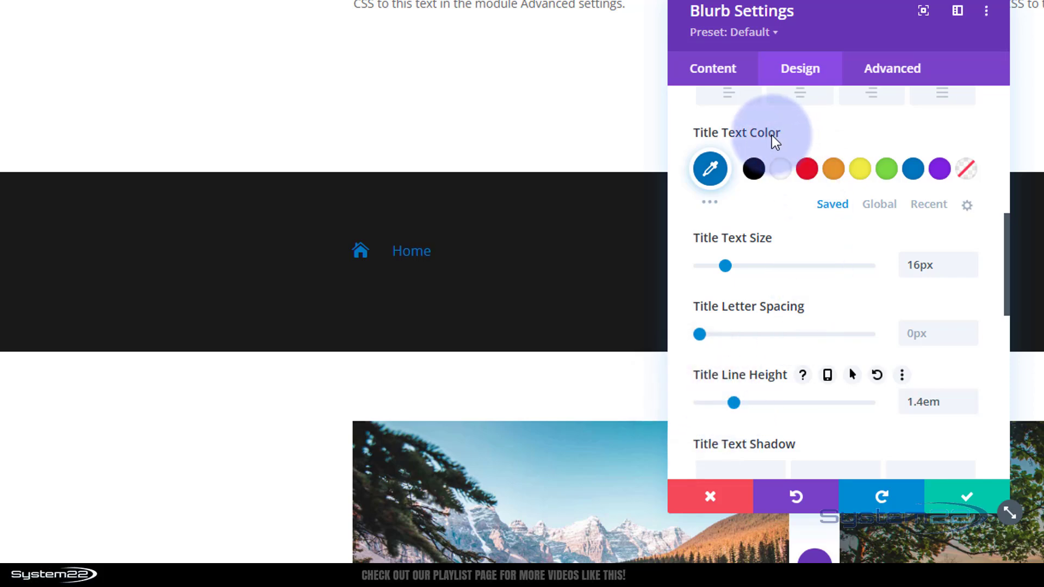
# - Give the blurb's title text an orange hover color of #e09900 and return to its desktop state
pyautogui.click(845, 133)
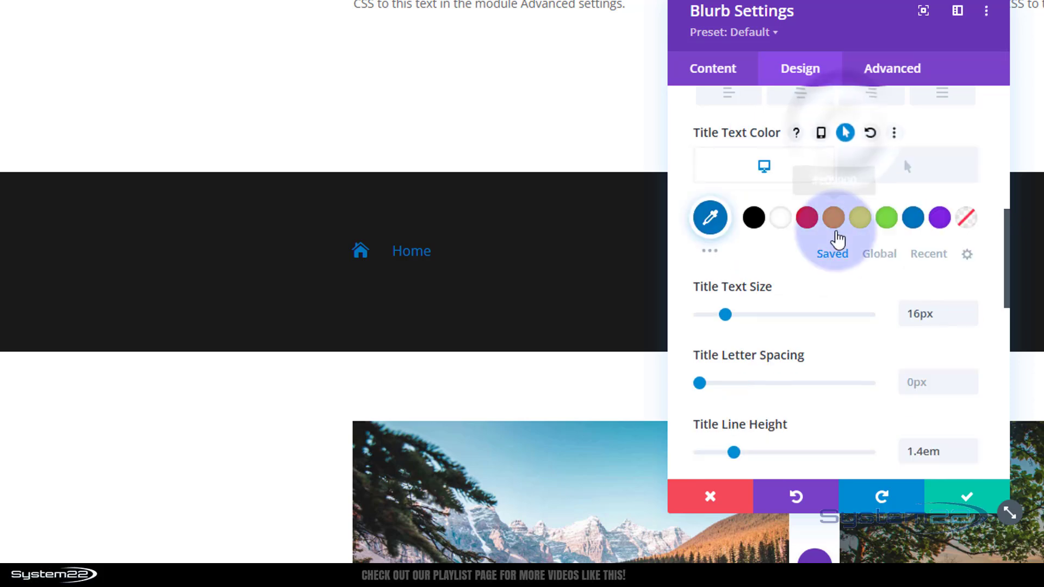
pyautogui.click(885, 170)
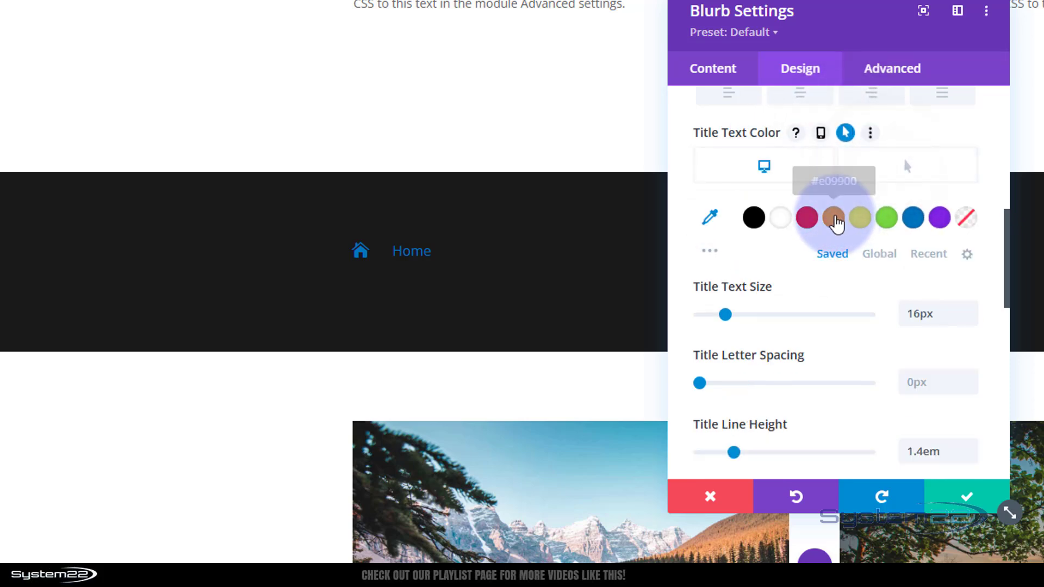
pyautogui.click(833, 219)
pyautogui.click(775, 169)
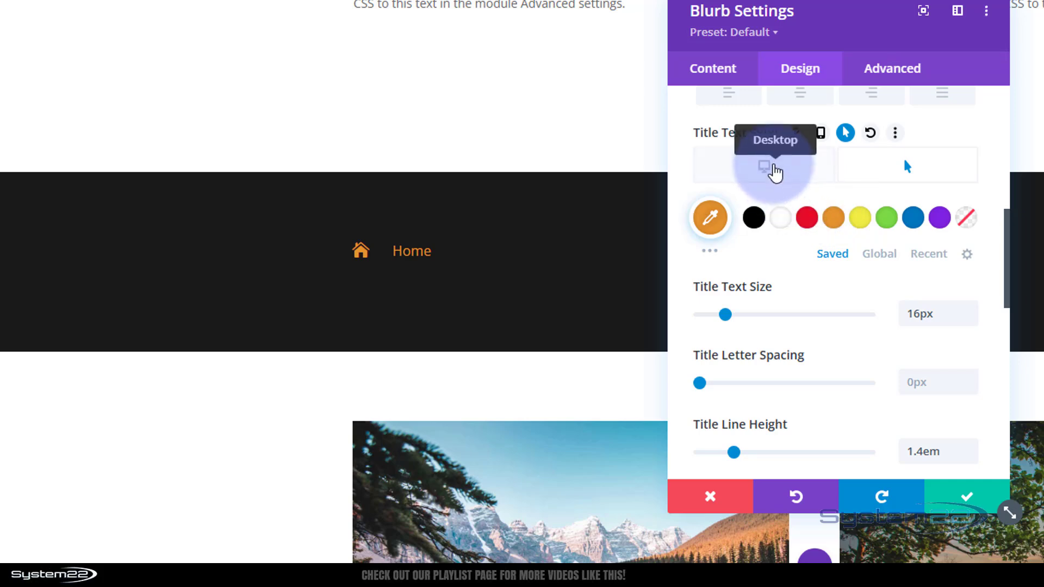
pyautogui.click(775, 169)
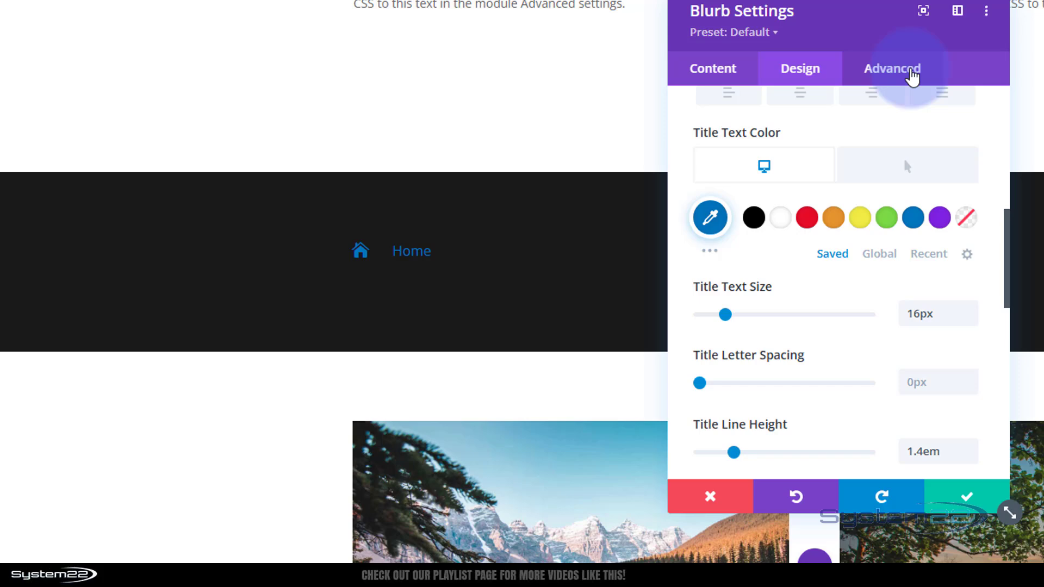
# - Add the custom CSS "margin-left:-15px;" to the blurb's Blurb Title element
pyautogui.click(911, 74)
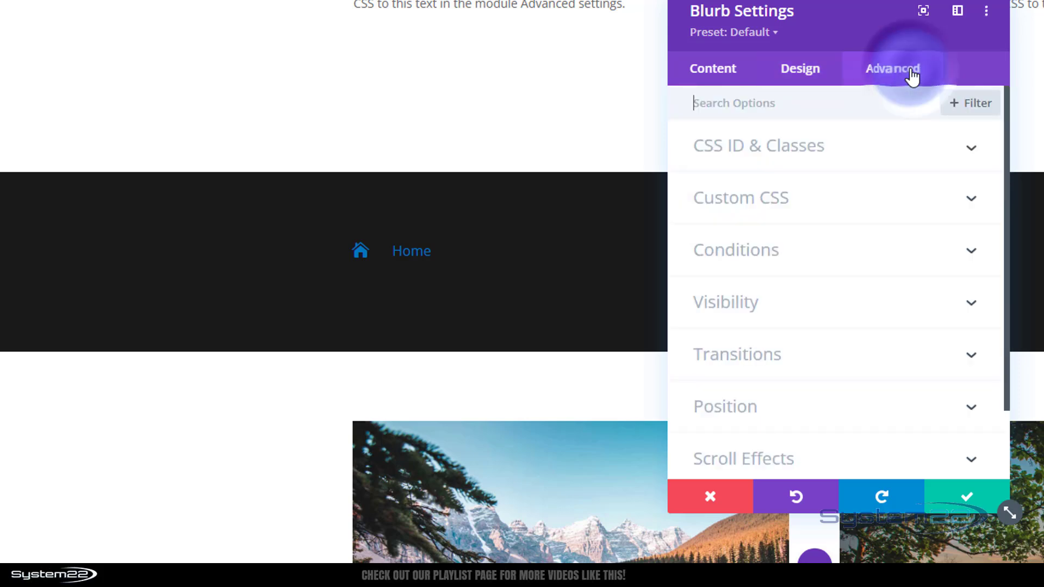
pyautogui.click(864, 217)
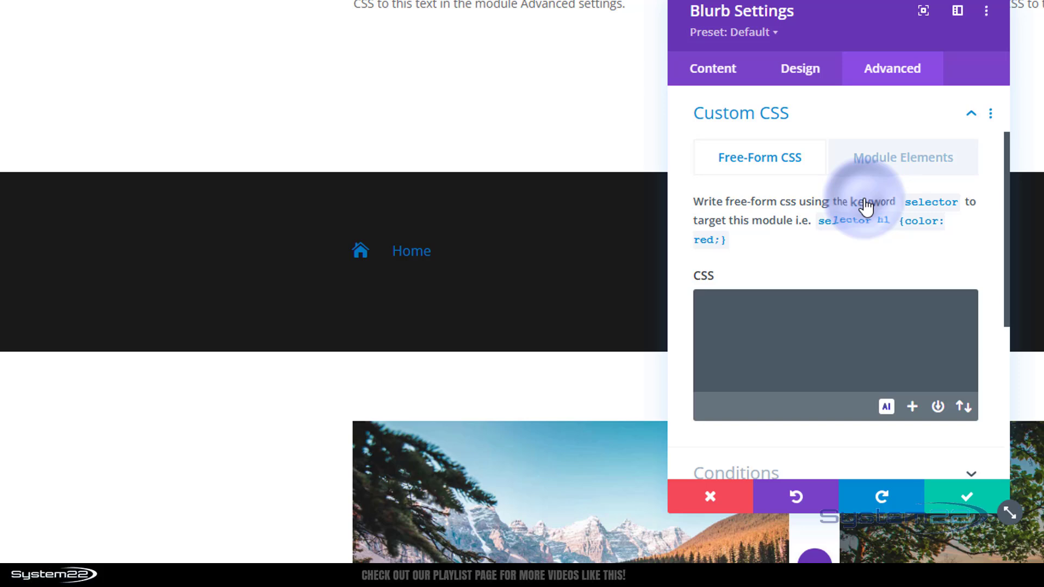
pyautogui.click(908, 158)
pyautogui.scroll(-5, 832, 305)
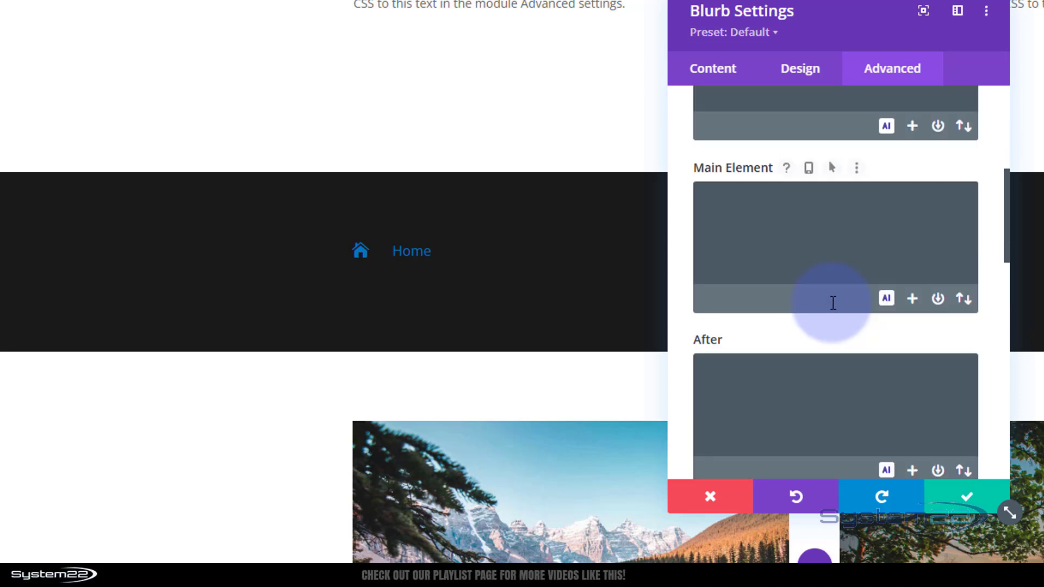
pyautogui.scroll(-9, 832, 303)
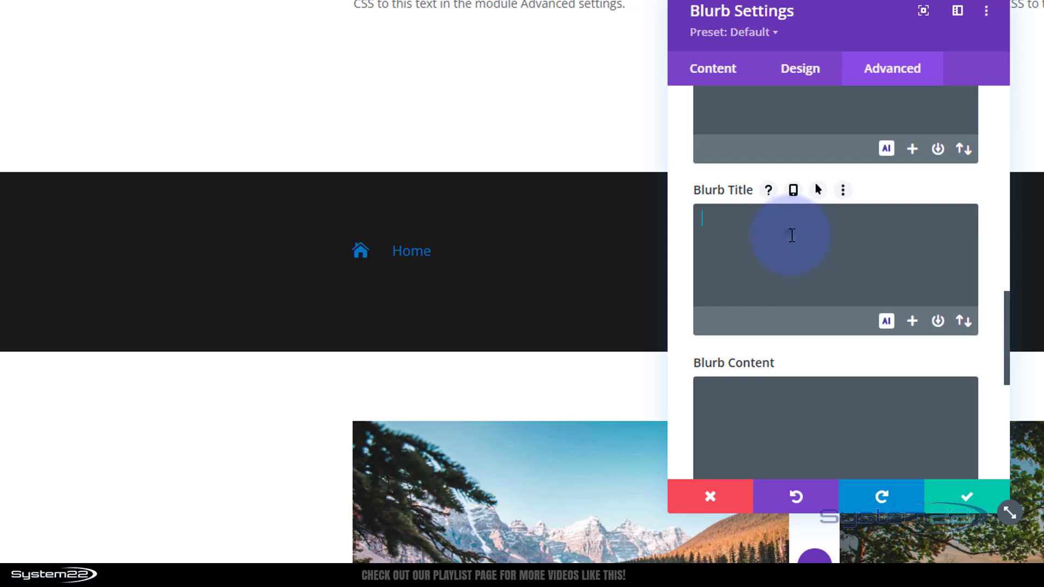
pyautogui.click(793, 235)
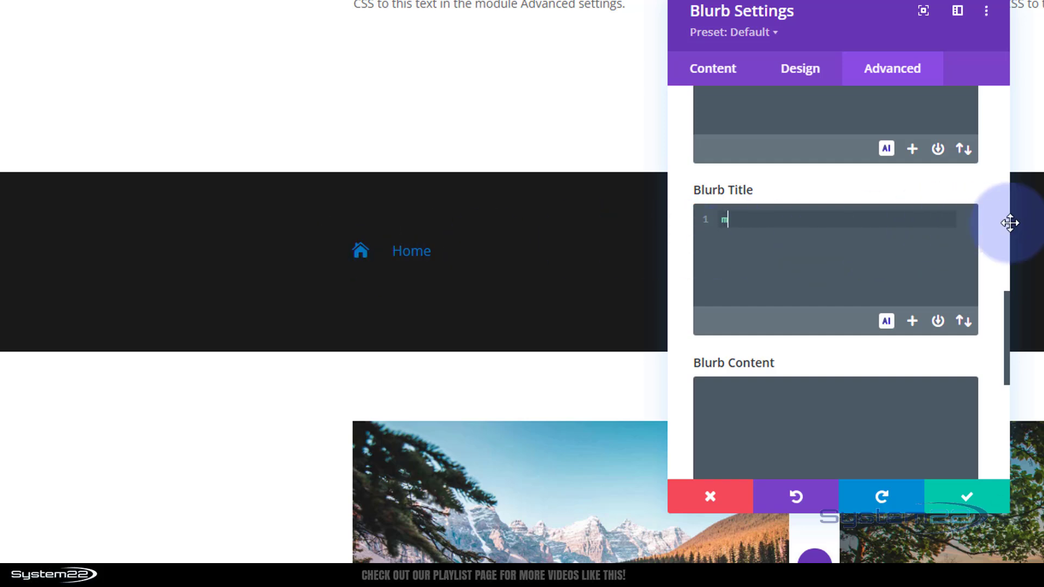
pyautogui.write('-left:-15px')
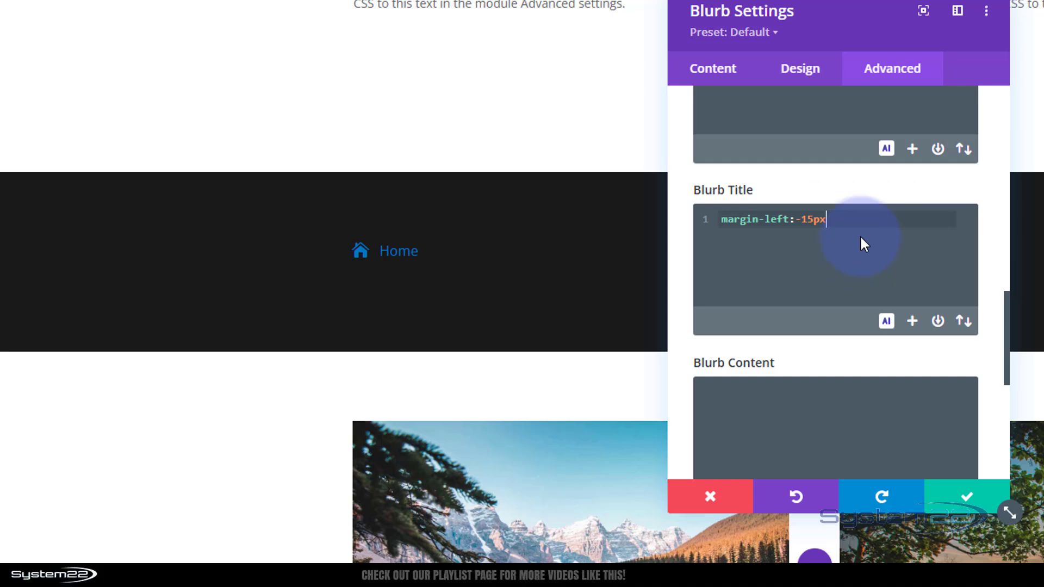
pyautogui.write(';')
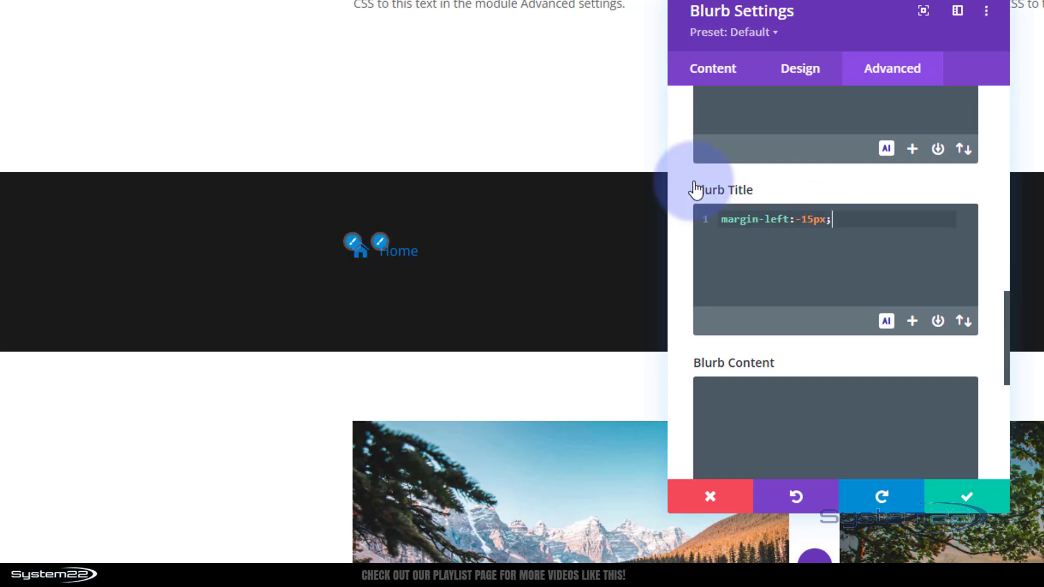
# - Set the blurb's module link URL to "#" and save the blurb settings
pyautogui.click(716, 80)
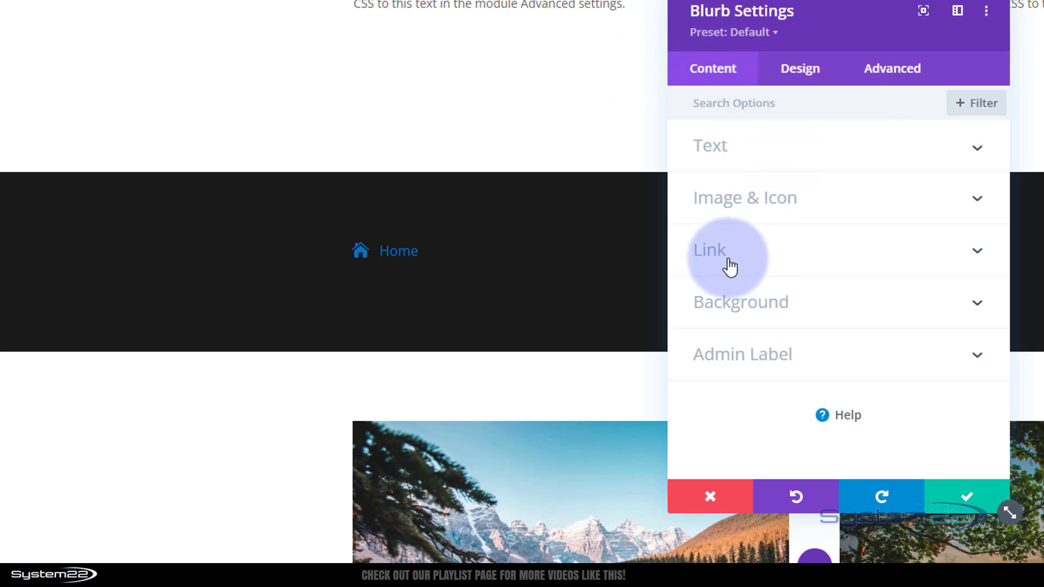
pyautogui.click(762, 251)
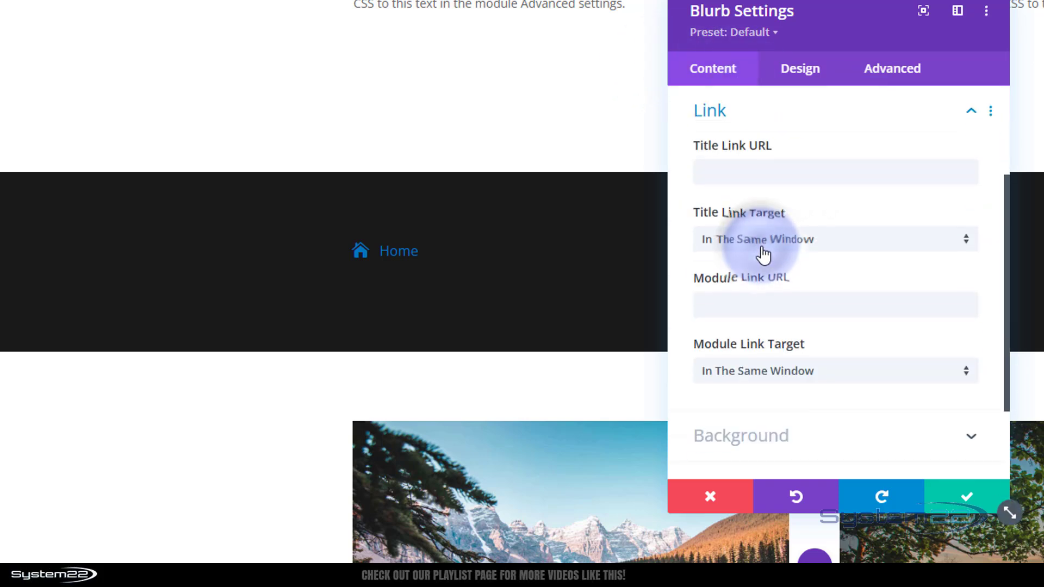
pyautogui.click(710, 302)
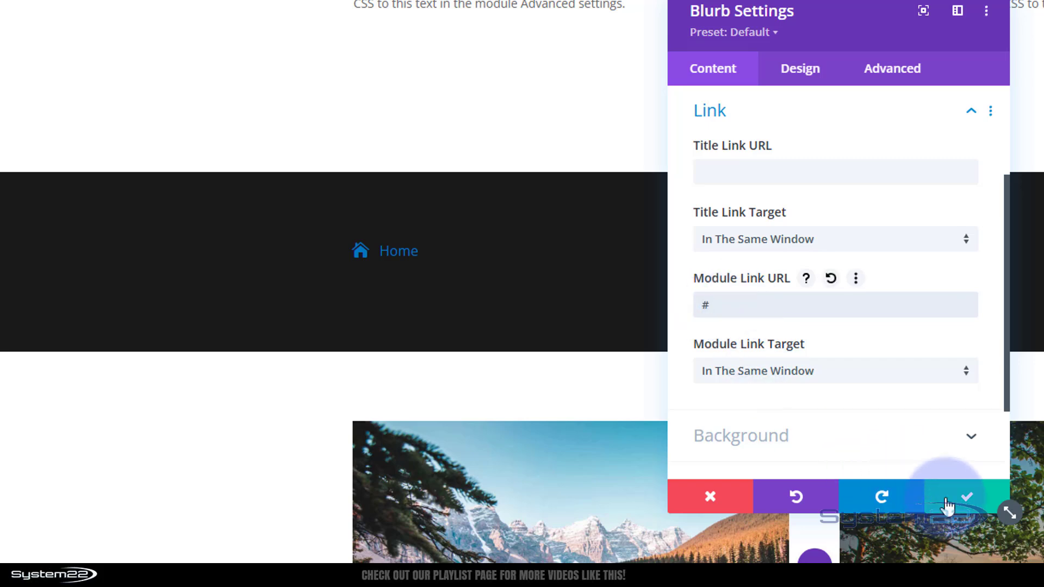
pyautogui.click(973, 496)
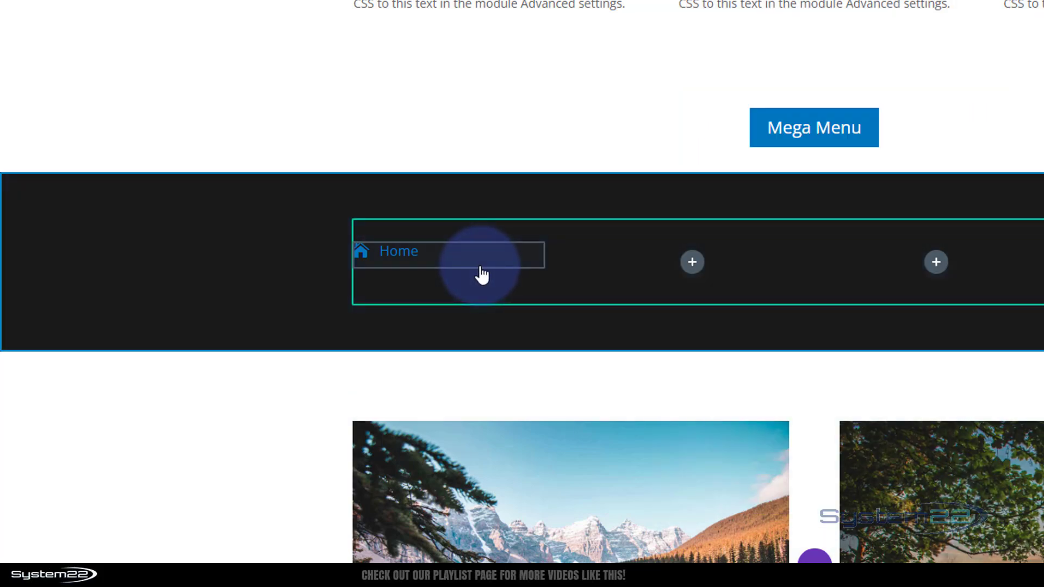
# - Duplicate the Home blurb within the first column of the dark section
pyautogui.click(489, 264)
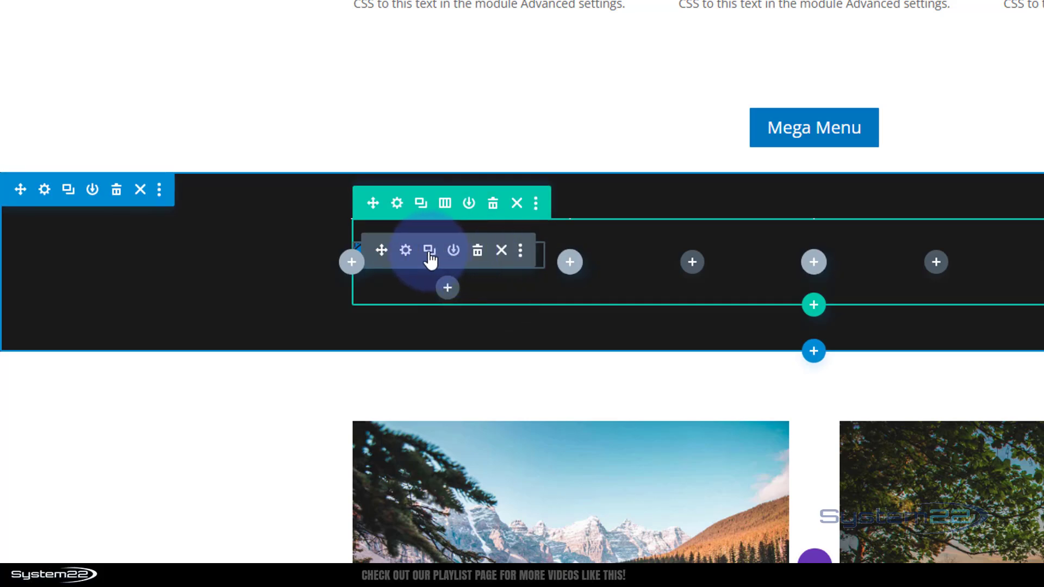
pyautogui.click(606, 205)
pyautogui.click(227, 310)
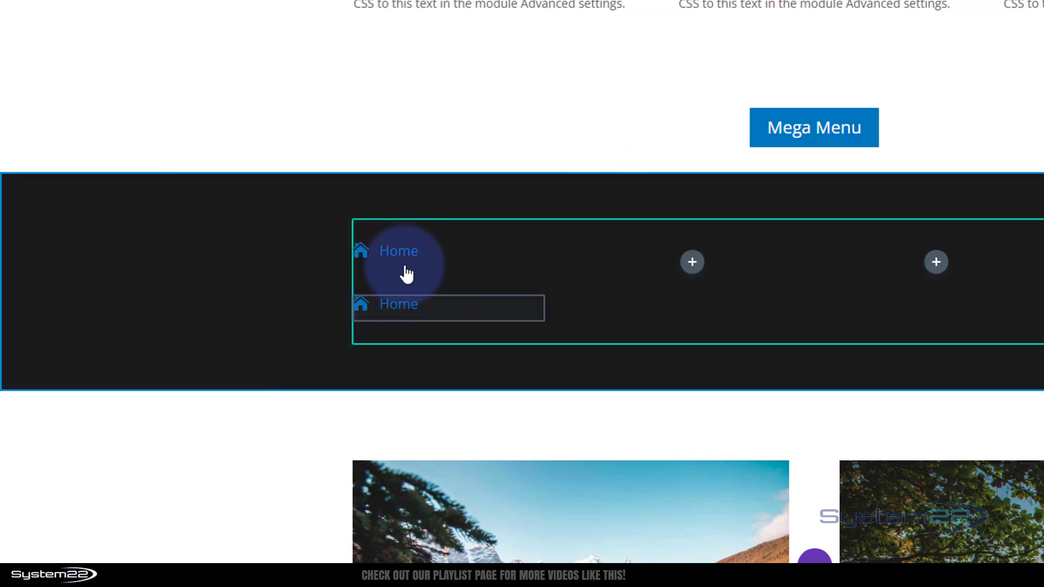
# - Set the first Home blurb's bottom margin to 0px and save the blurb settings
pyautogui.click(459, 263)
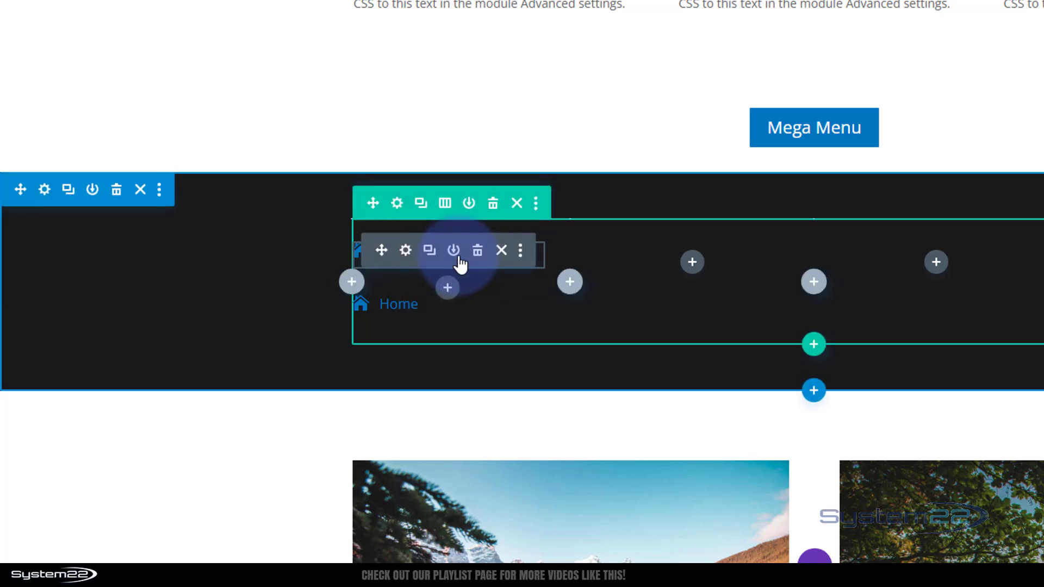
pyautogui.click(408, 250)
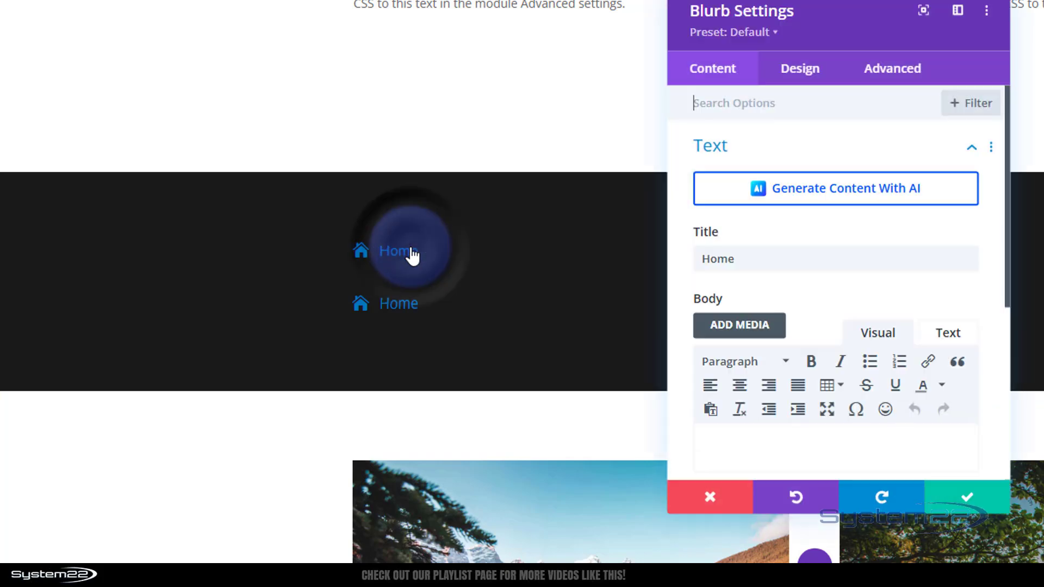
pyautogui.click(802, 72)
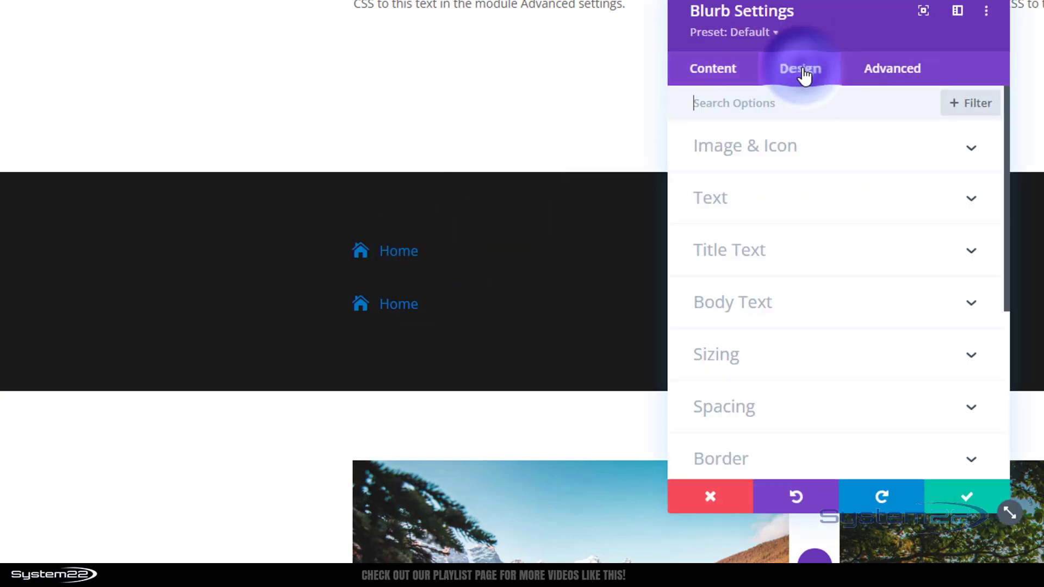
pyautogui.click(758, 407)
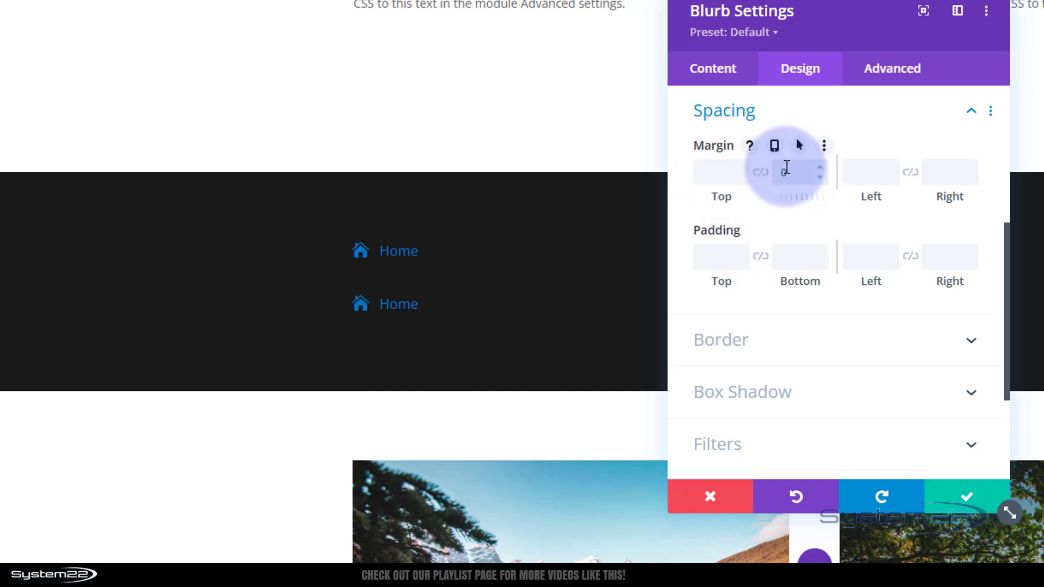
pyautogui.write('px')
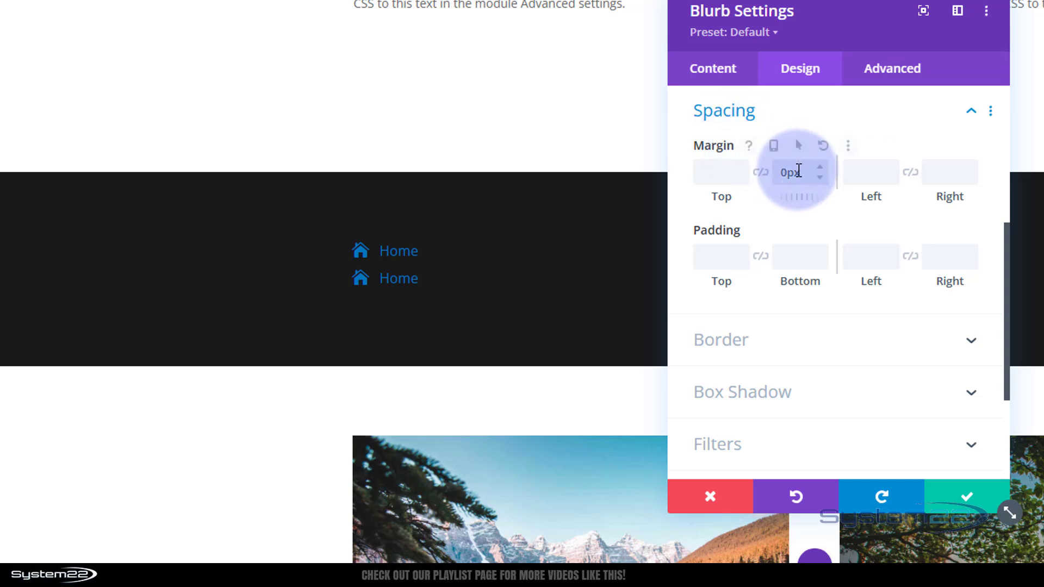
pyautogui.click(820, 168)
pyautogui.click(819, 169)
pyautogui.click(820, 168)
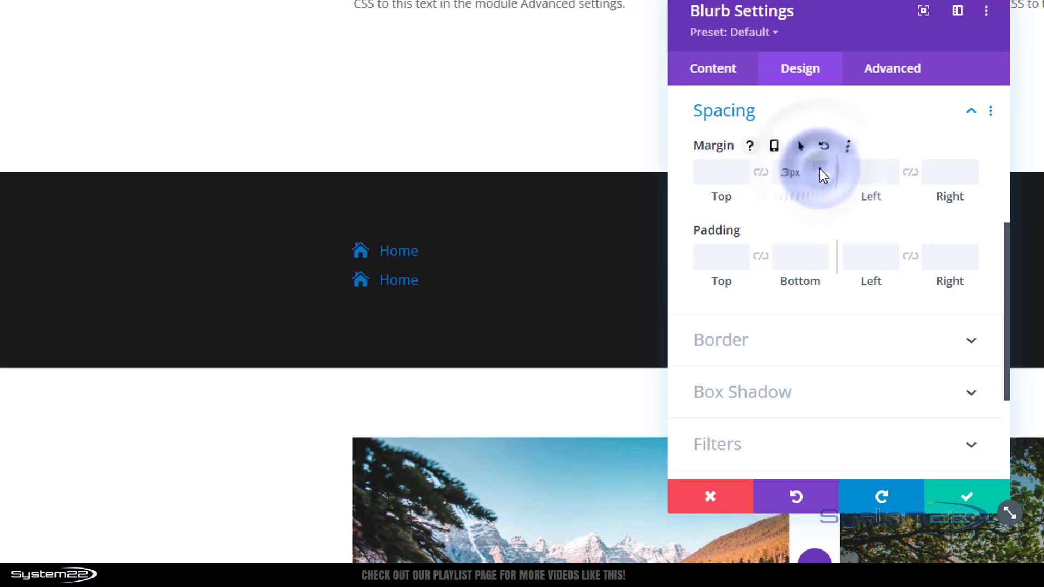
pyautogui.doubleClick(779, 168)
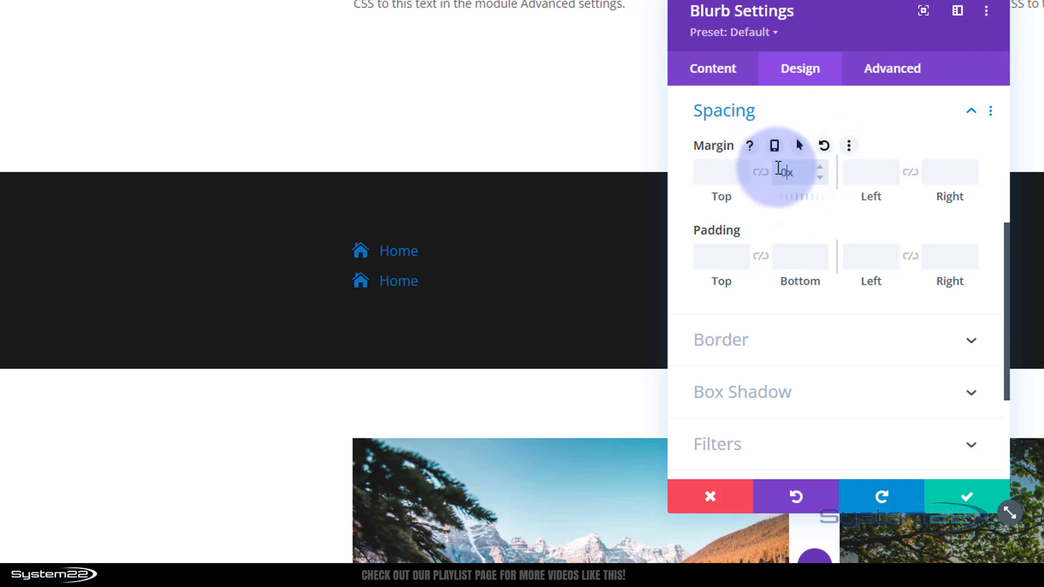
pyautogui.click(982, 500)
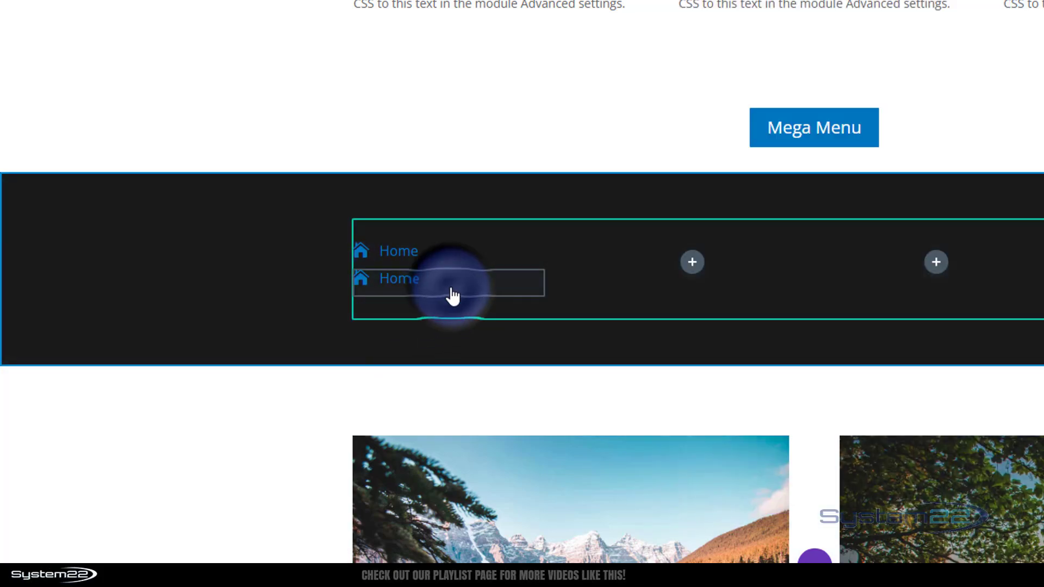
# - Delete the second Home blurb and duplicate the remaining one until the first column holds six Home blurbs
pyautogui.click(478, 279)
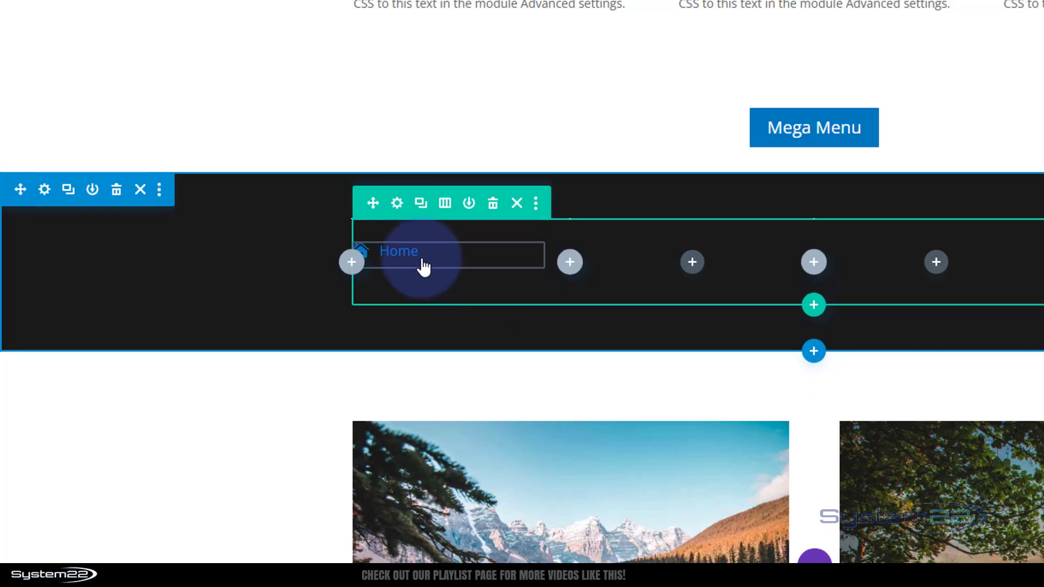
pyautogui.click(464, 261)
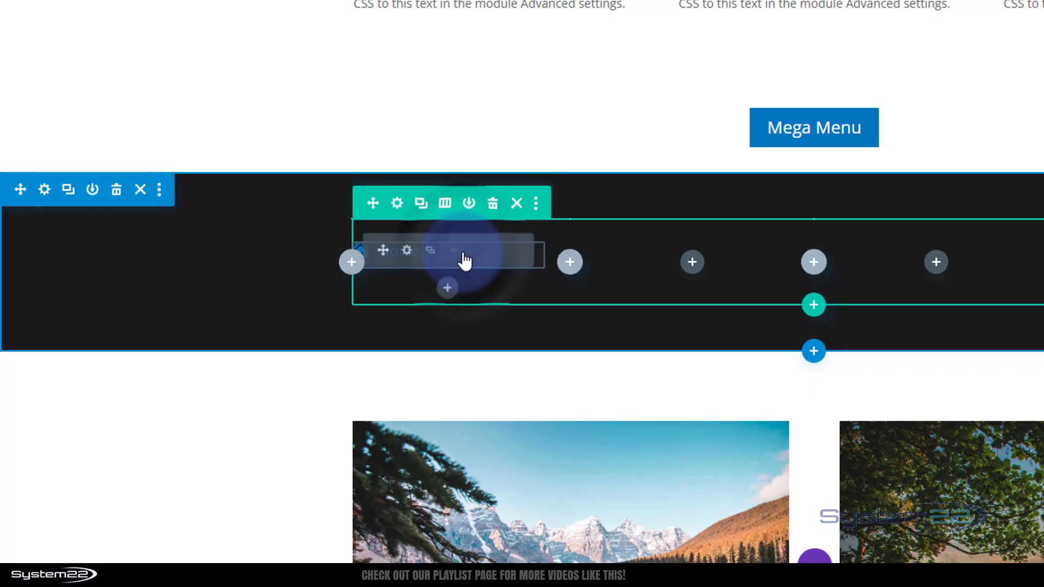
pyautogui.click(429, 251)
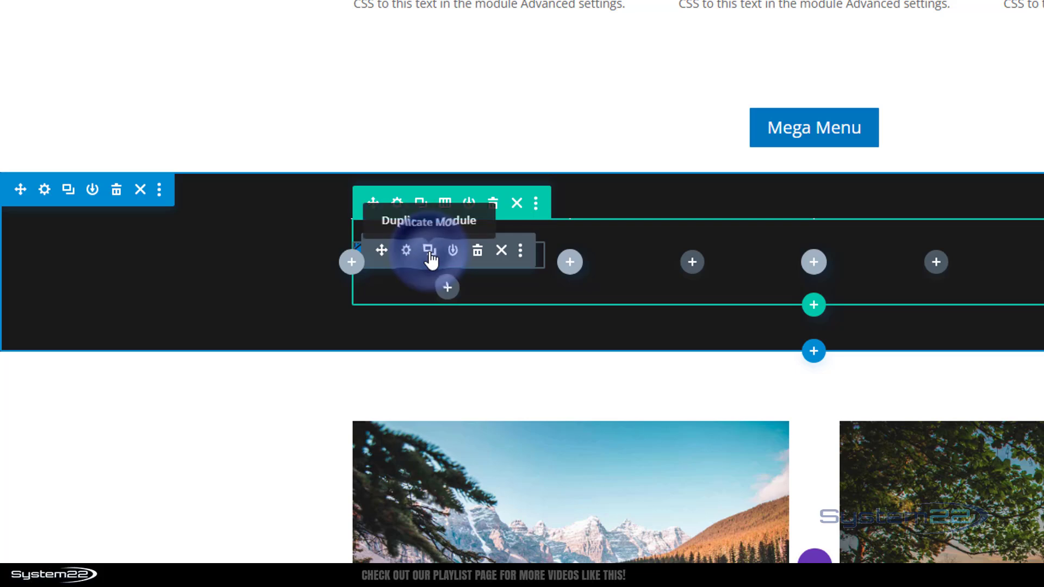
pyautogui.click(429, 252)
pyautogui.click(430, 253)
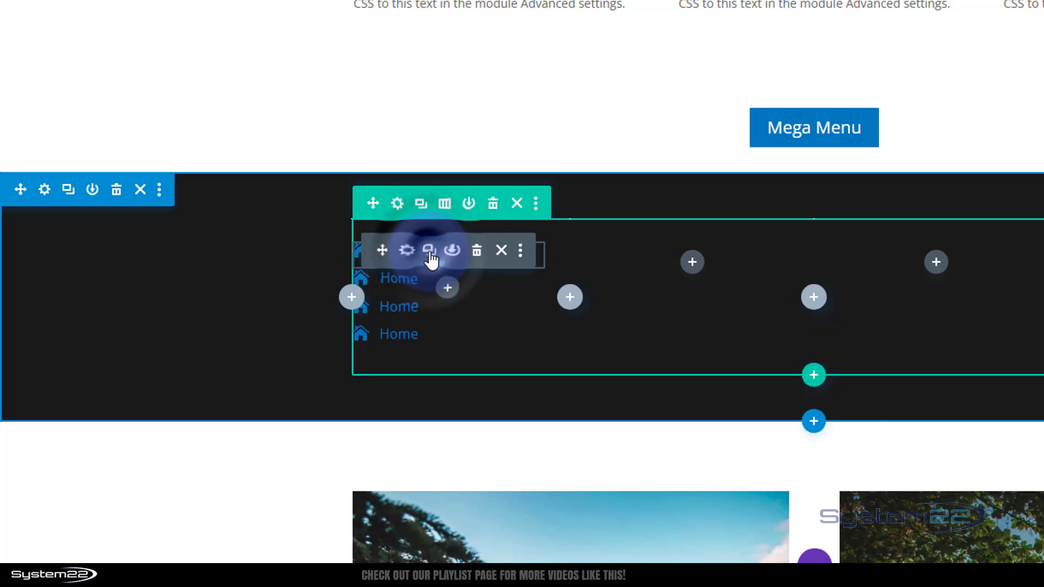
pyautogui.click(430, 252)
pyautogui.click(430, 252)
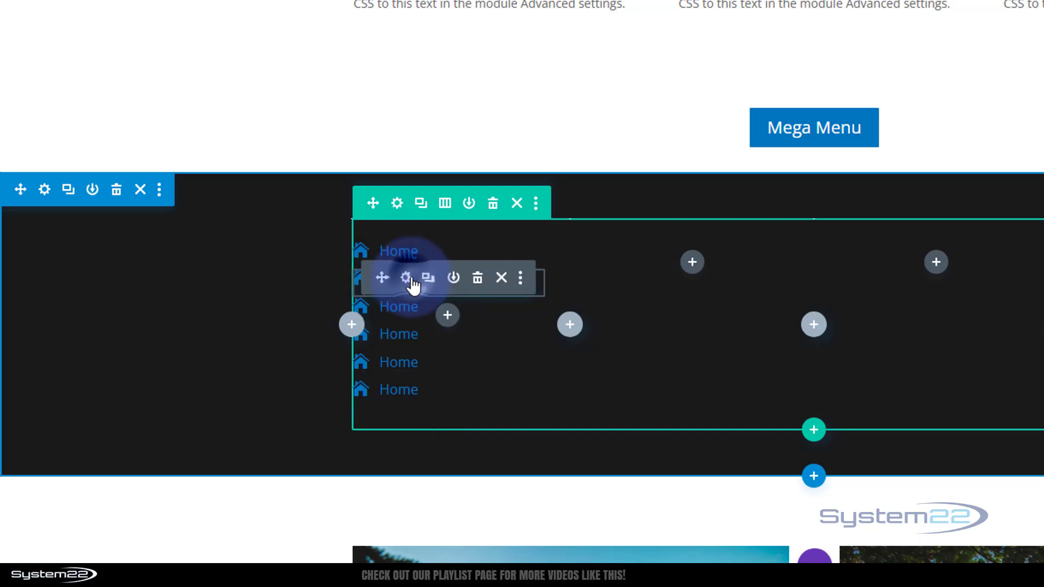
# - Retitle the second blurb in the first column "About" and open its link settings
pyautogui.click(411, 282)
pyautogui.moveTo(748, 259); pyautogui.dragTo(654, 261)
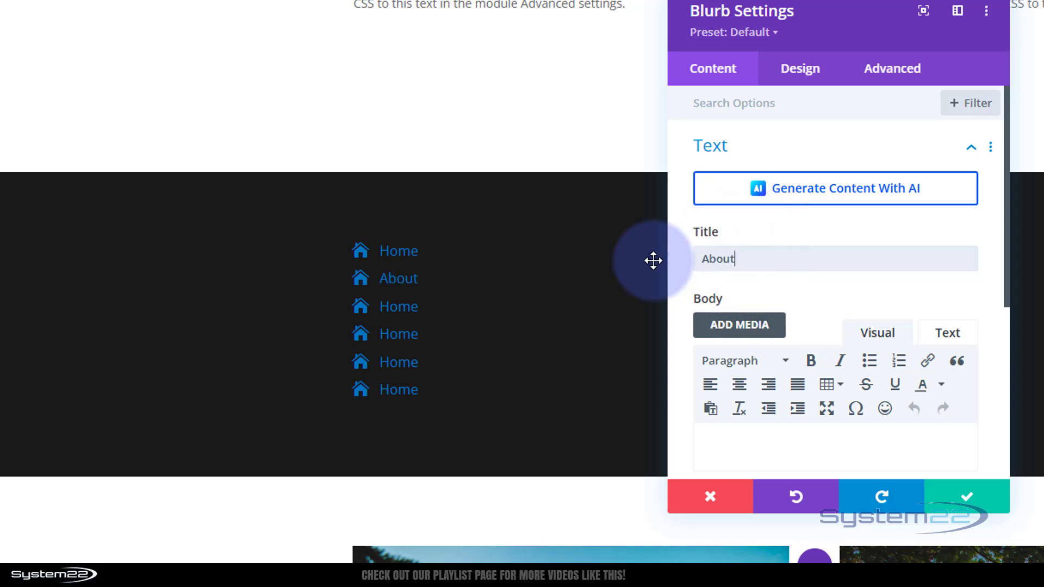
pyautogui.scroll(-5, 834, 234)
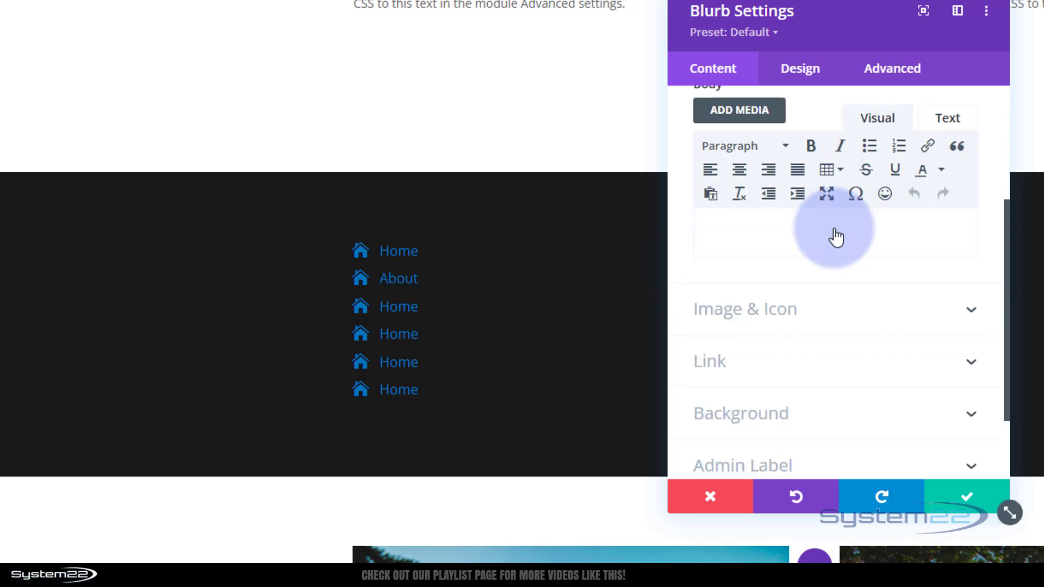
pyautogui.click(759, 325)
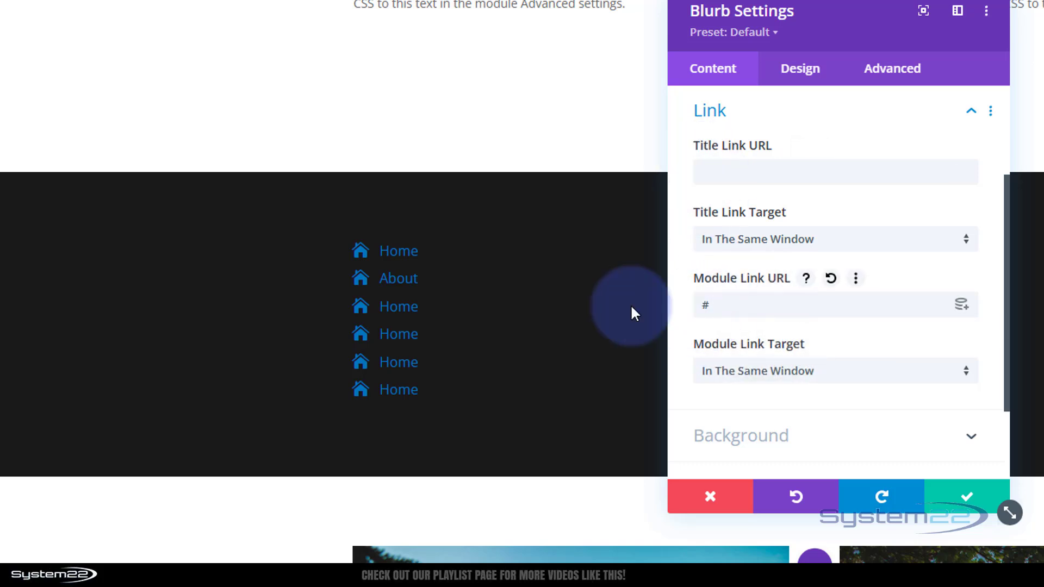
# - Set the About blurb's title font weight to Semi Bold
pyautogui.click(382, 273)
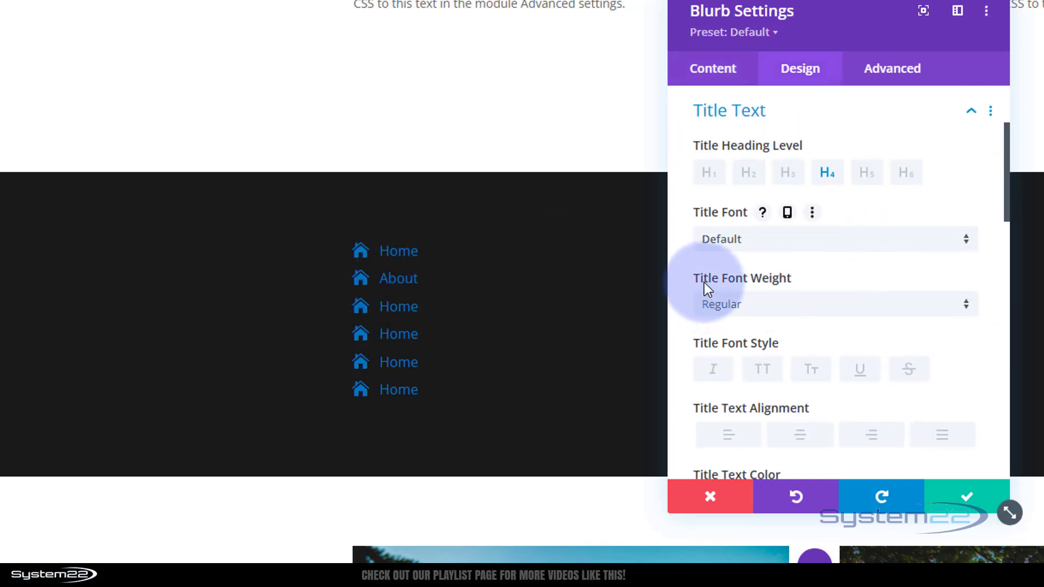
pyautogui.click(820, 305)
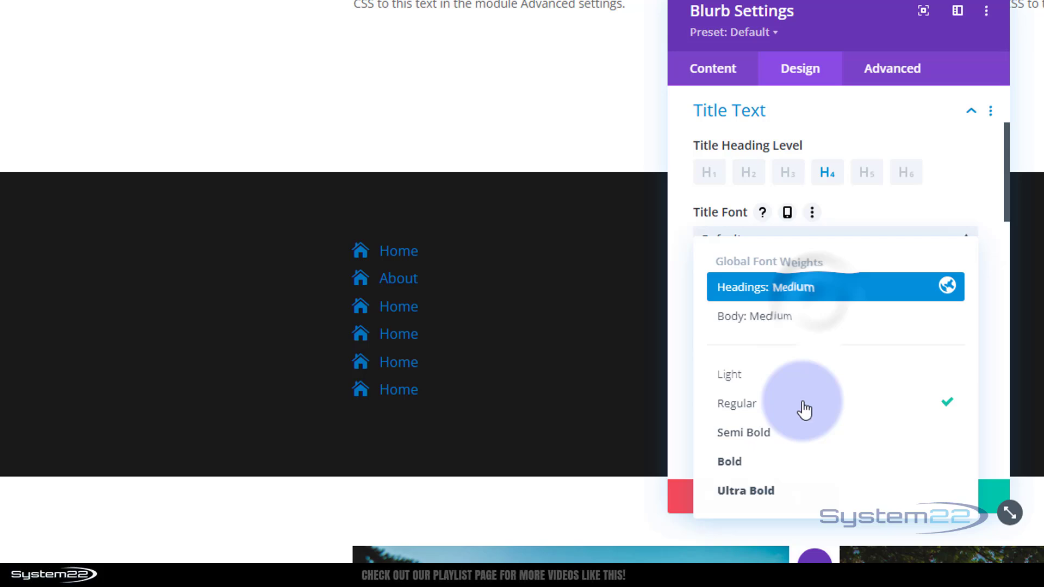
pyautogui.click(788, 438)
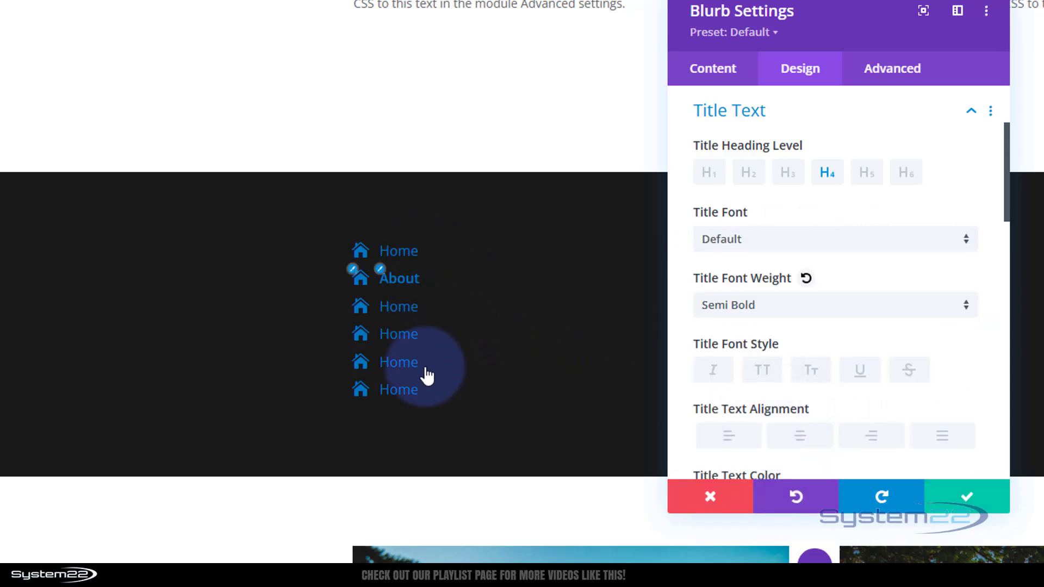
# - Extend the About blurb's title text styles to all blurbs throughout this column and save the blurb settings
pyautogui.rightClick(808, 117)
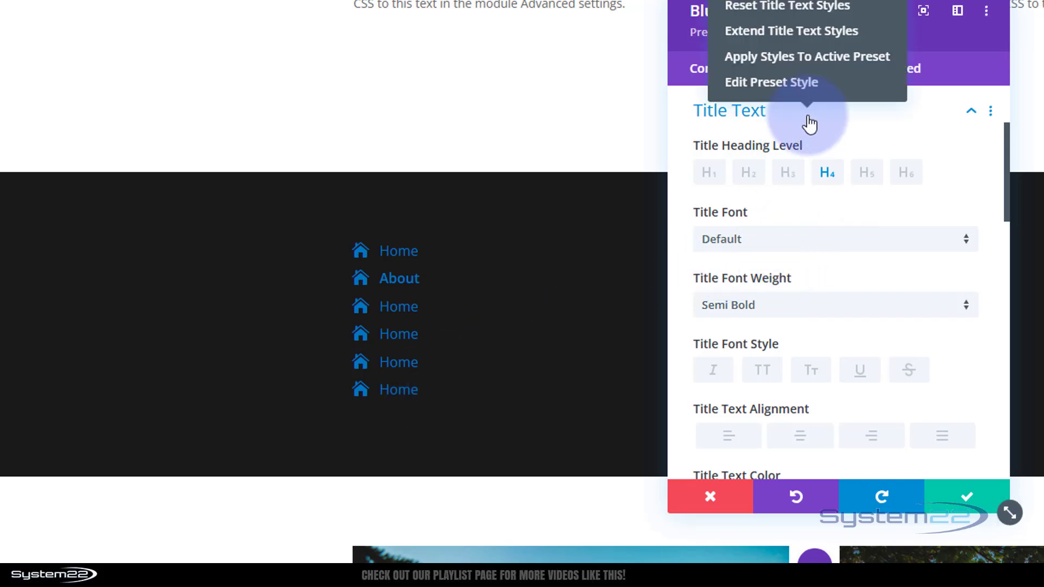
pyautogui.click(763, 32)
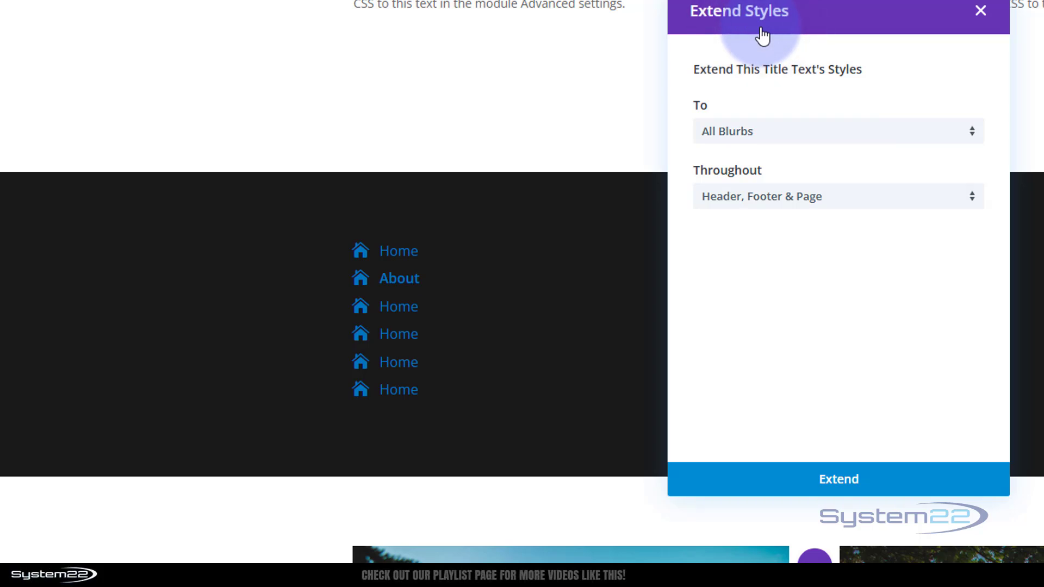
pyautogui.click(864, 199)
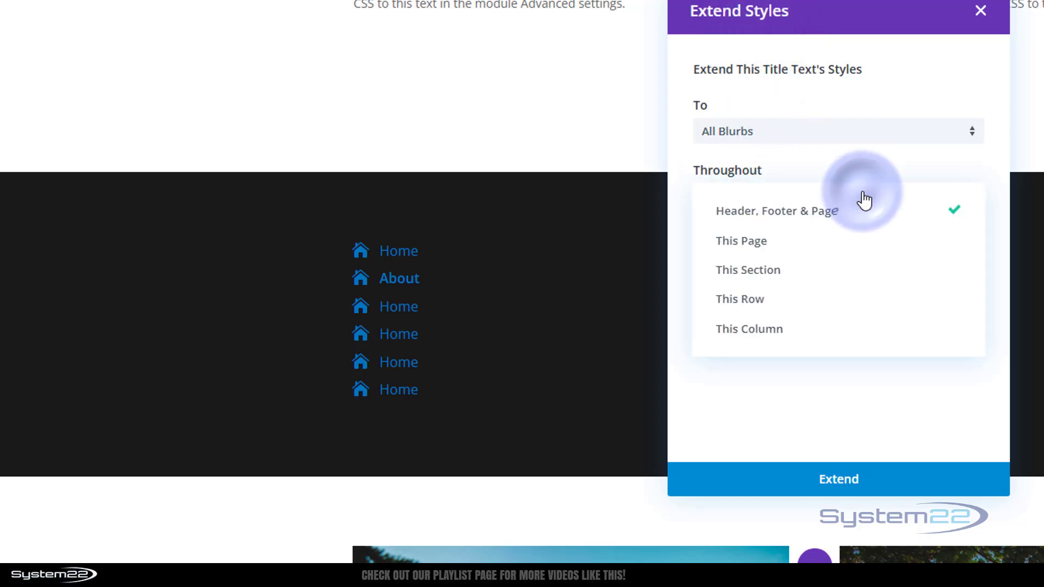
pyautogui.click(798, 331)
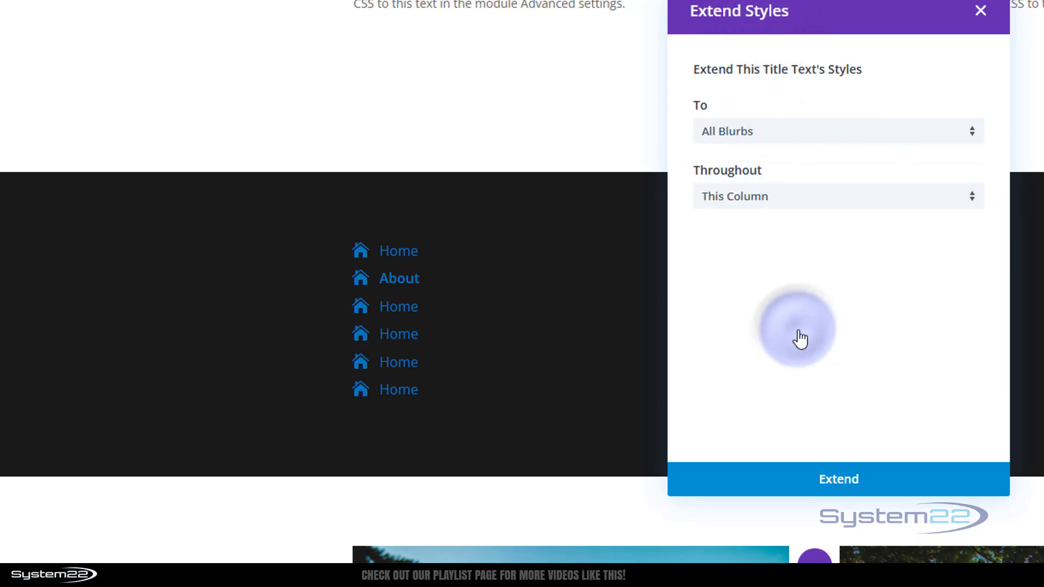
pyautogui.click(844, 481)
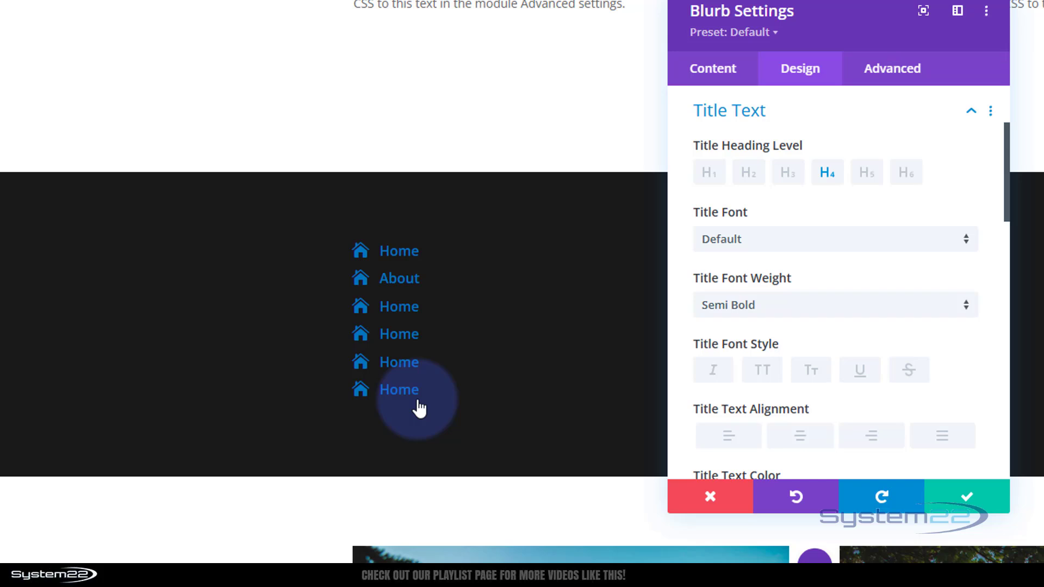
pyautogui.click(990, 506)
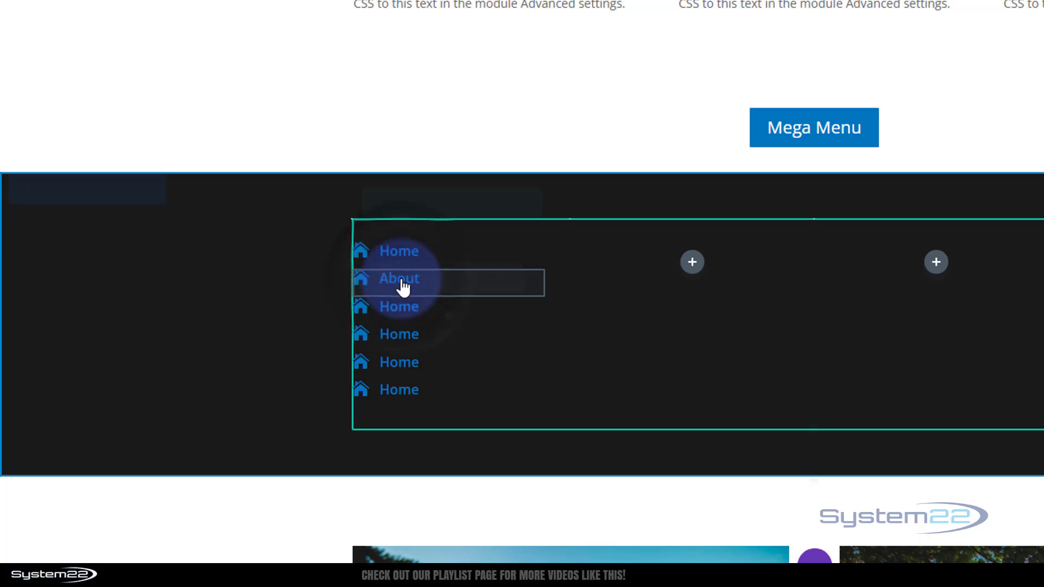
# - Search the icons for "about", give the About blurb the solid ID card icon, and save the blurb settings
pyautogui.moveTo(470, 282)
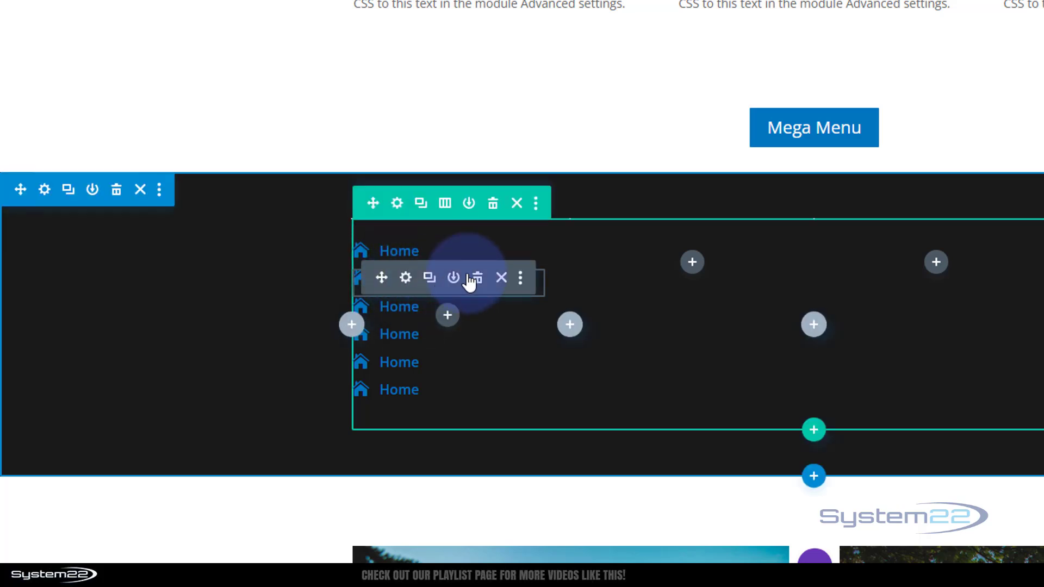
pyautogui.click(403, 281)
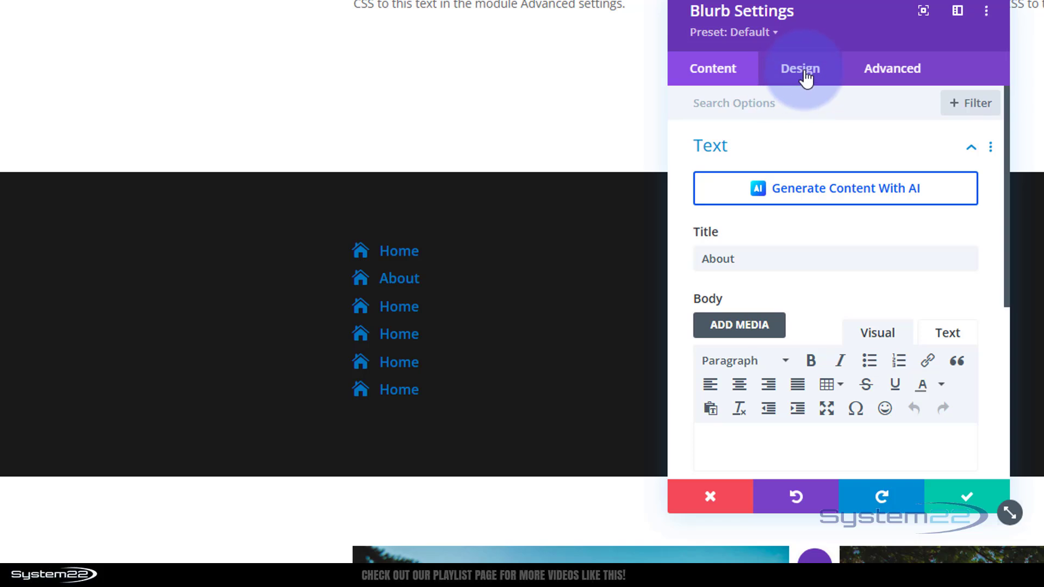
pyautogui.scroll(-5, 811, 291)
pyautogui.click(827, 234)
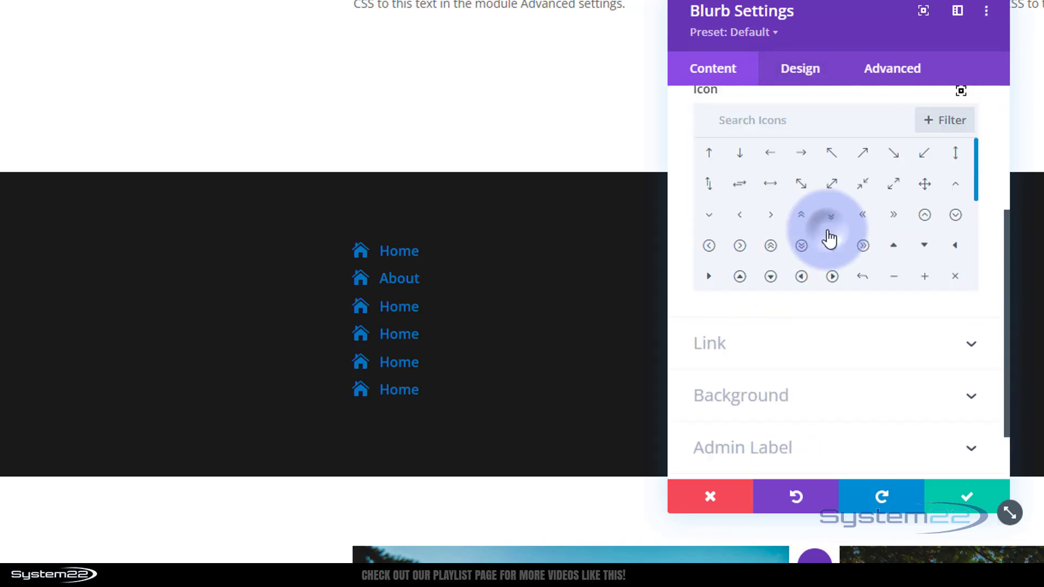
pyautogui.scroll(2, 827, 235)
pyautogui.click(827, 239)
pyautogui.write('about')
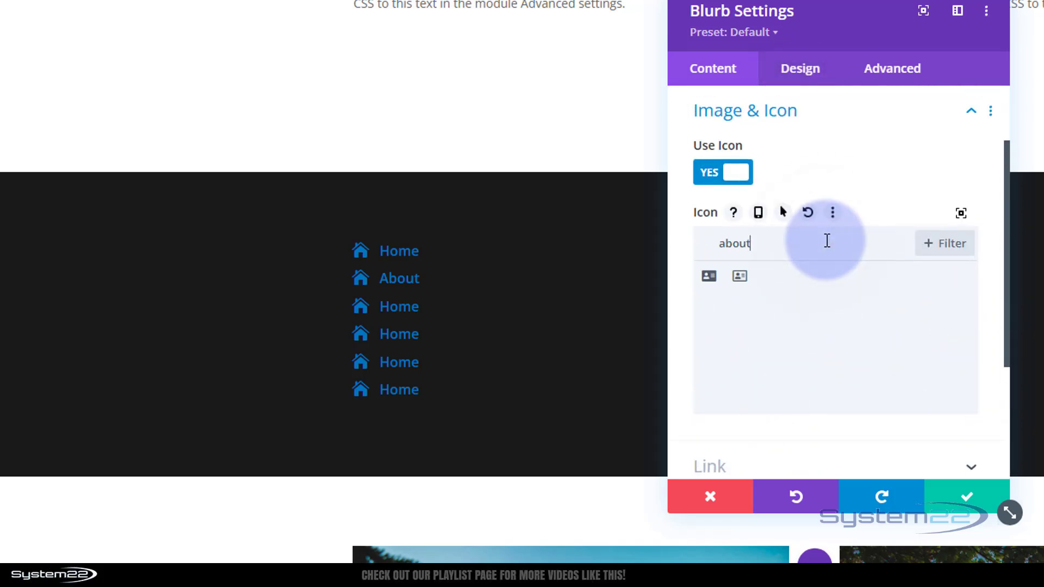
pyautogui.click(709, 279)
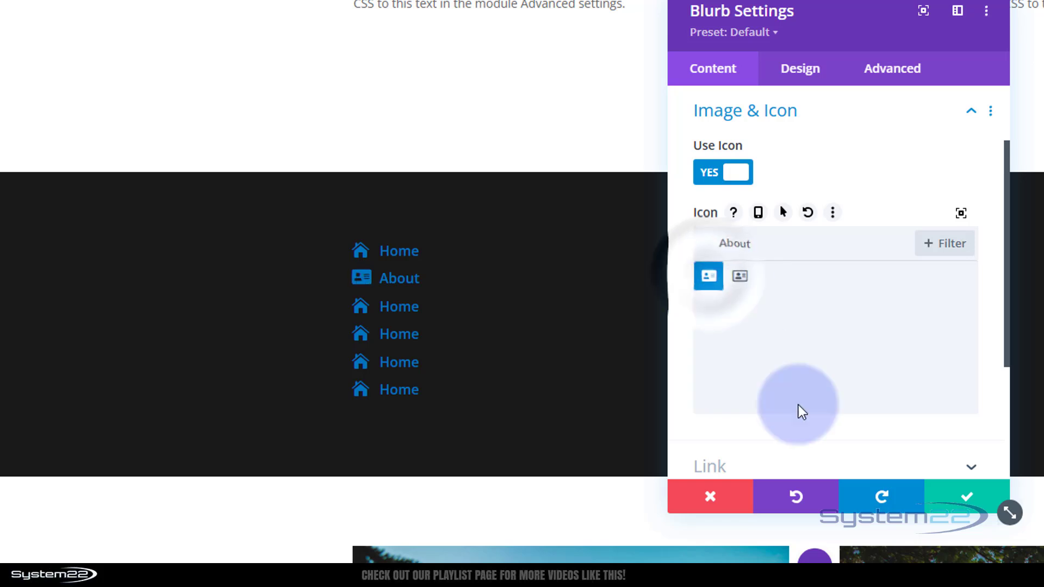
pyautogui.click(964, 496)
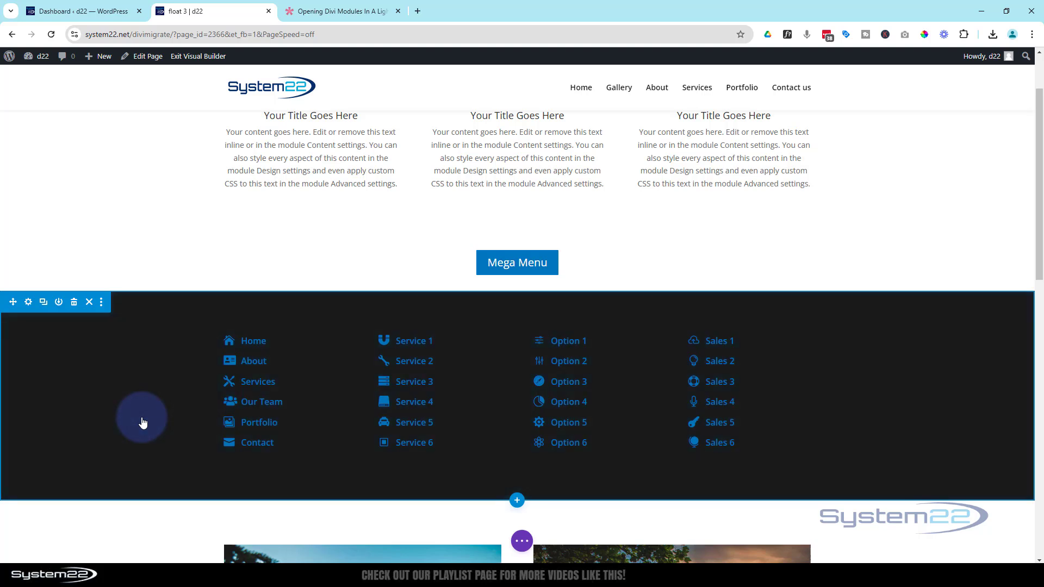
# - Set the dark menu section's vertical overflow to Scroll and save the section settings
pyautogui.click(29, 303)
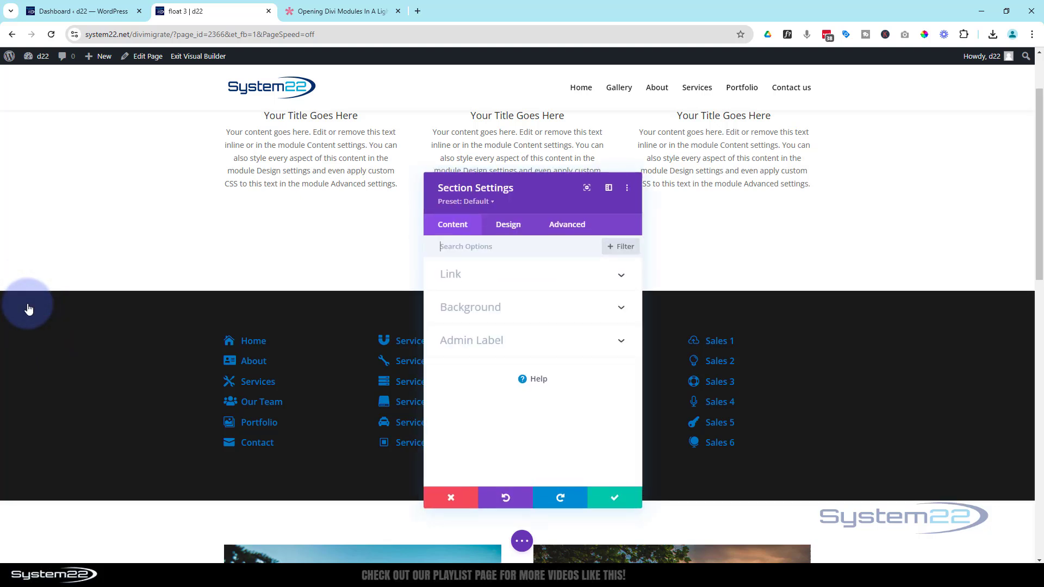
pyautogui.click(509, 226)
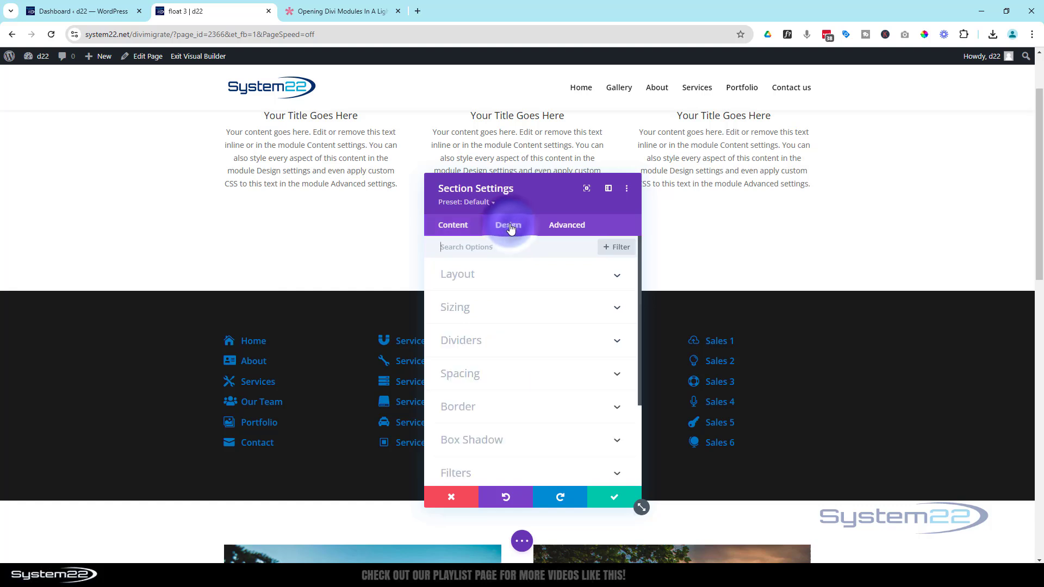
pyautogui.click(510, 307)
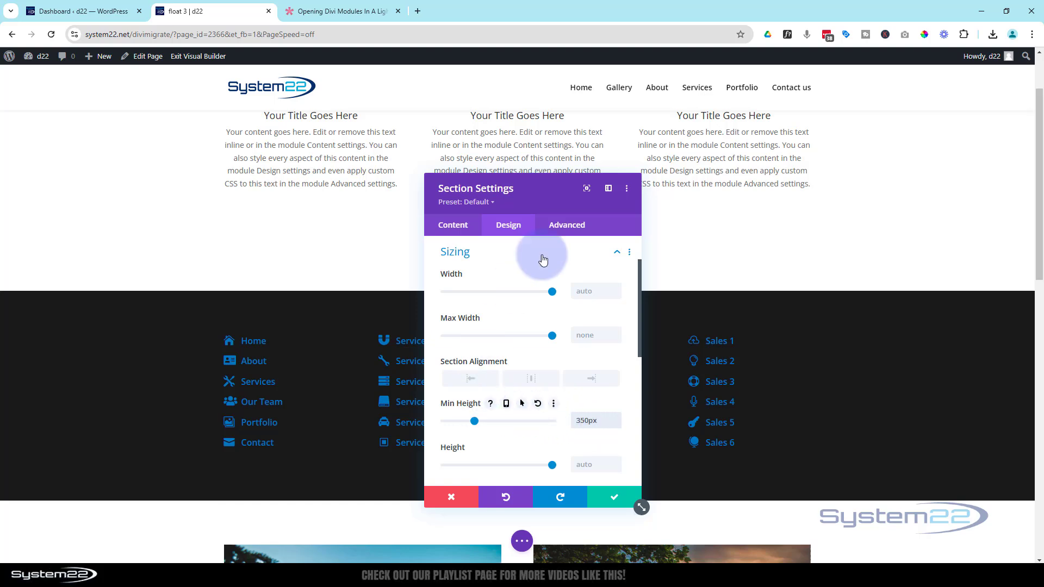
pyautogui.click(576, 229)
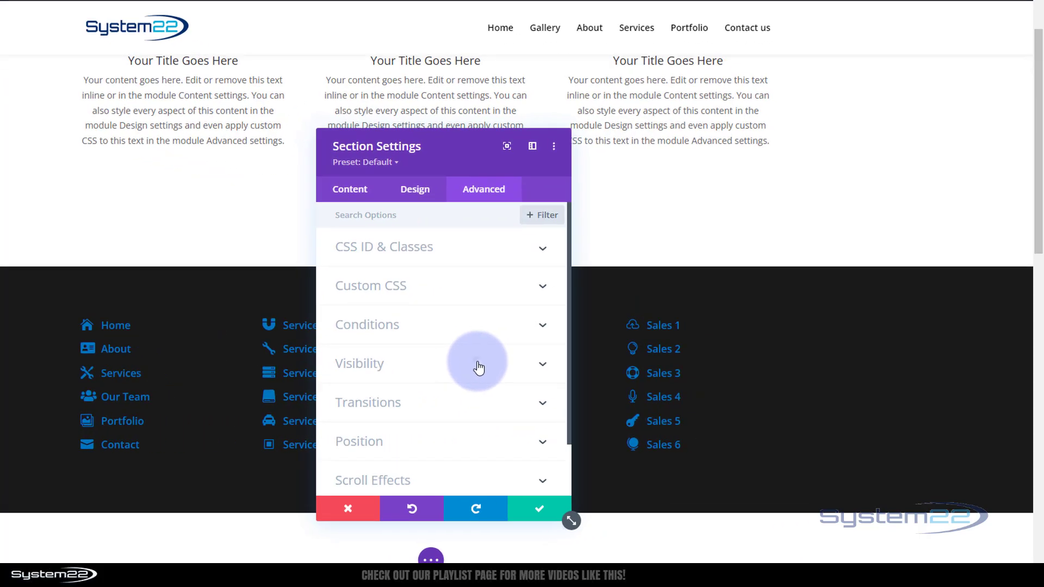
pyautogui.click(554, 374)
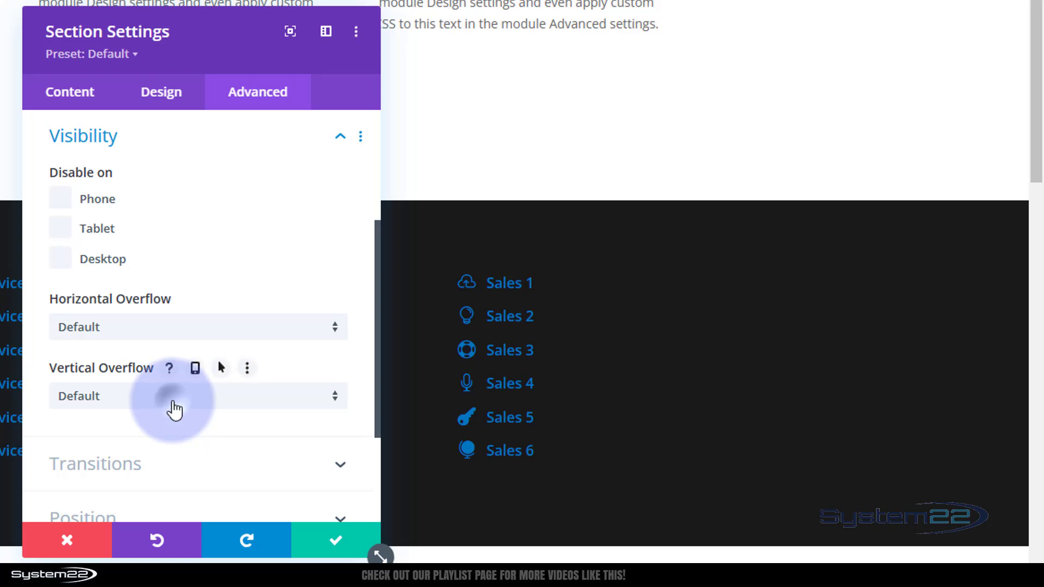
pyautogui.click(174, 408)
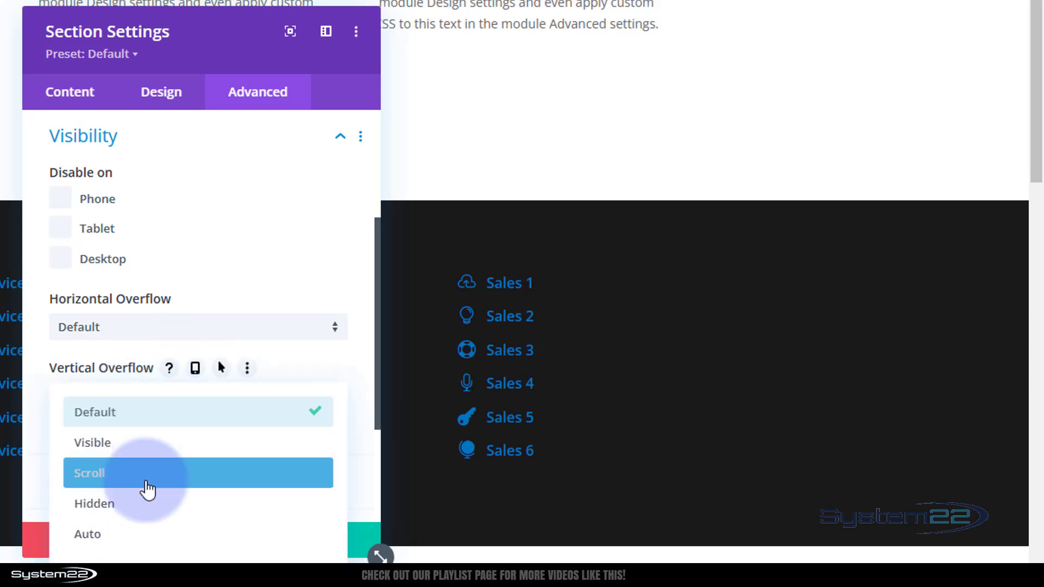
pyautogui.click(147, 486)
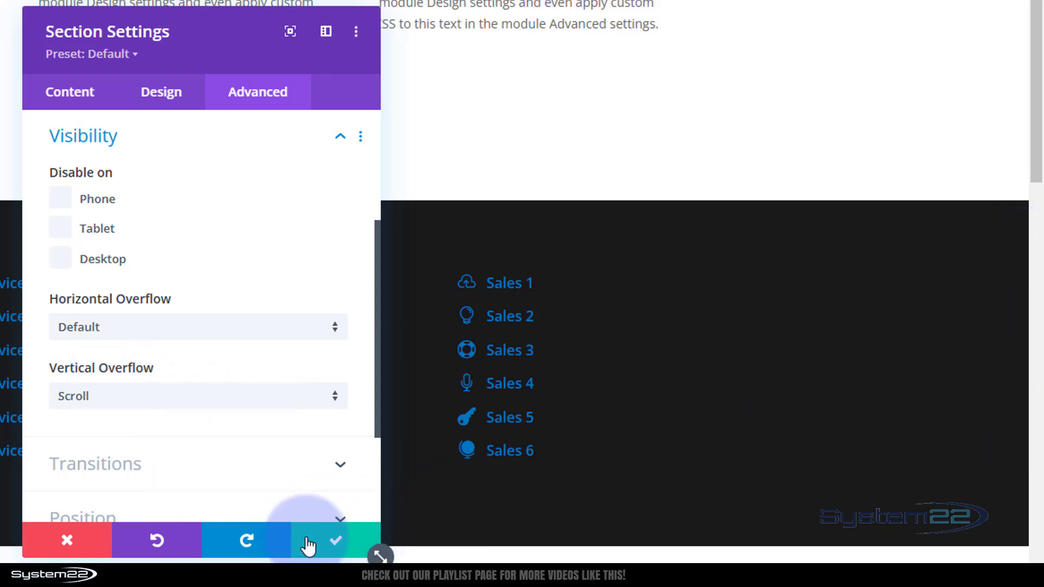
pyautogui.click(335, 544)
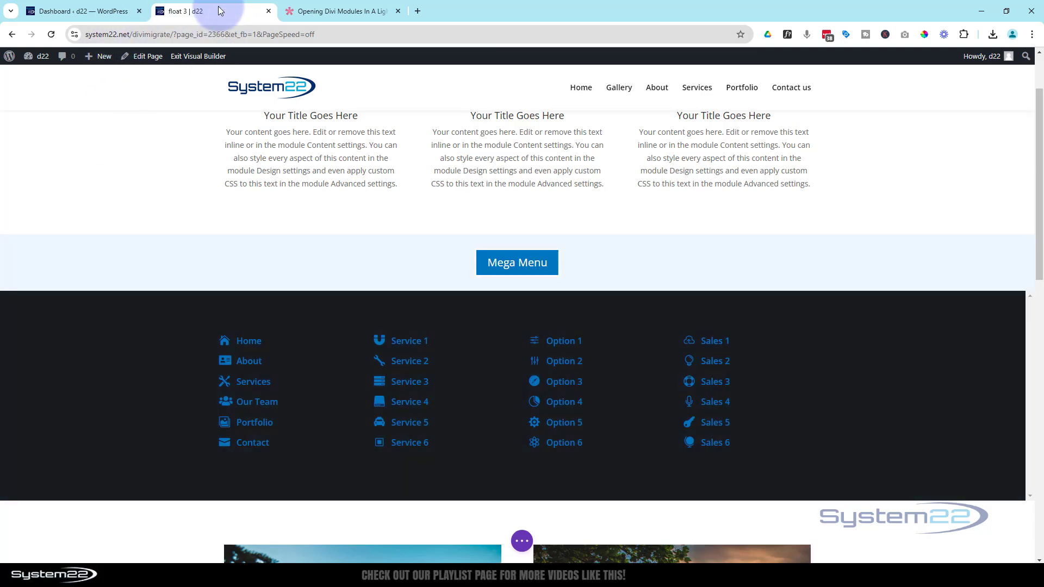
# - Switch to the "Opening Divi Modules In A Lightbox" article and copy its entire Custom CSS code block
pyautogui.click(328, 10)
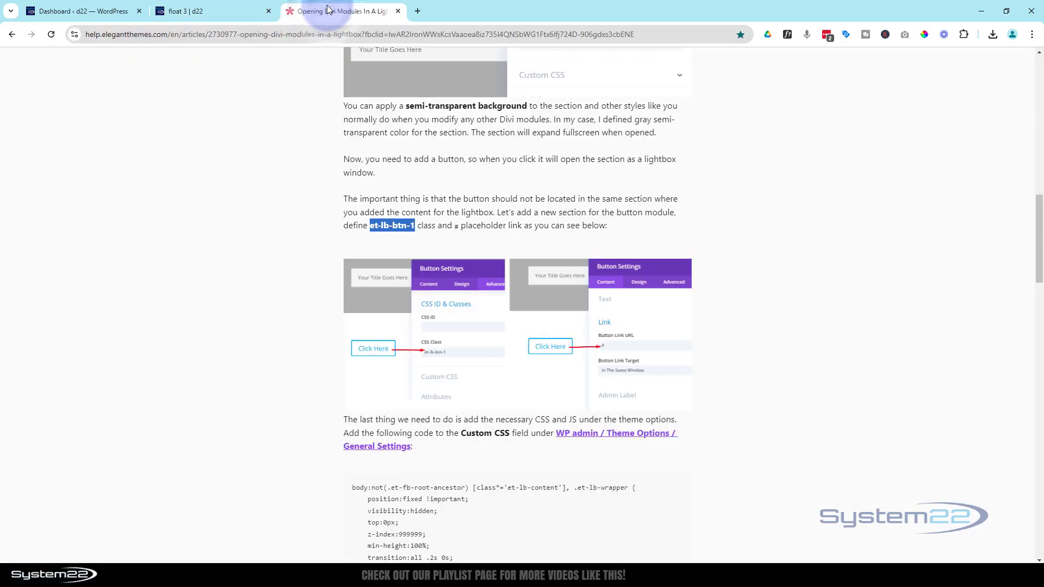
pyautogui.scroll(15, 817, 360)
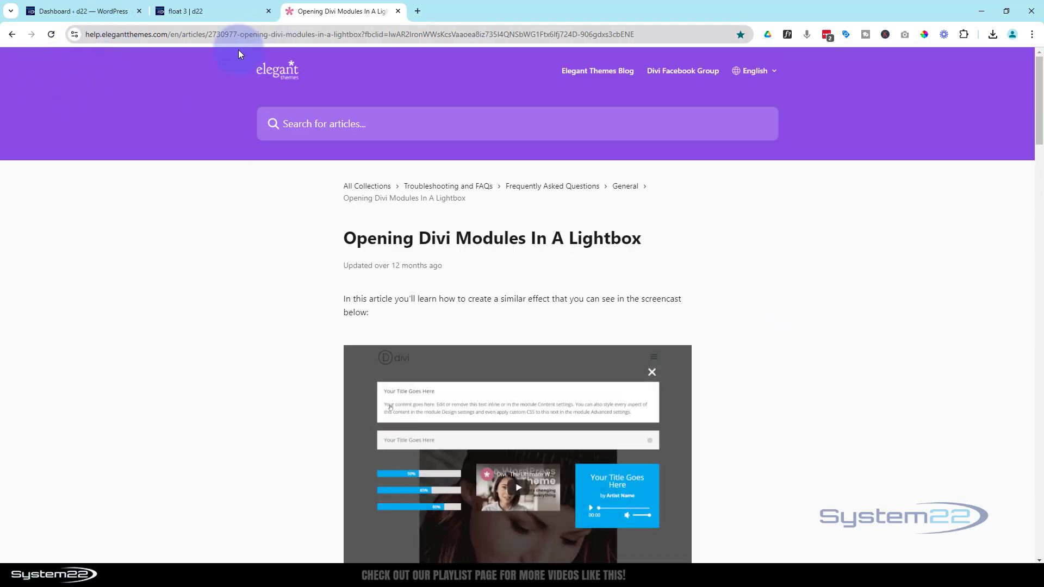
pyautogui.scroll(-12, 233, 277)
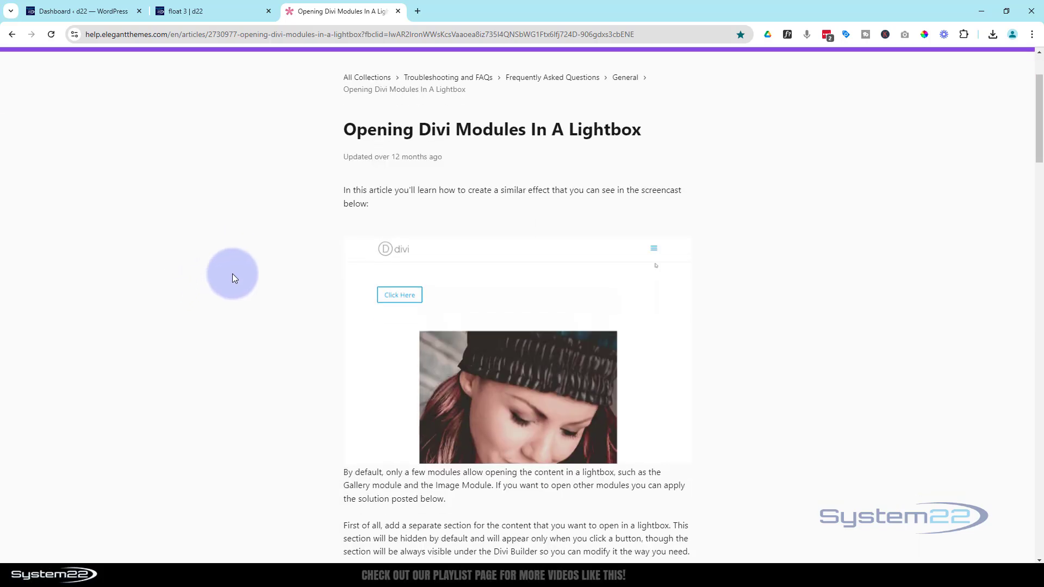
pyautogui.scroll(-12, 233, 273)
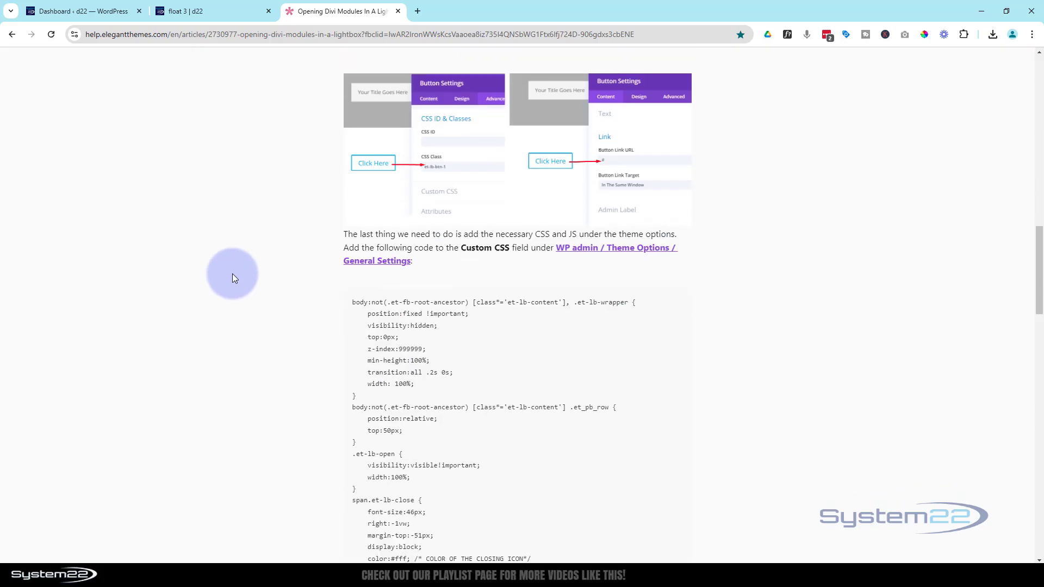
pyautogui.scroll(-1, 314, 174)
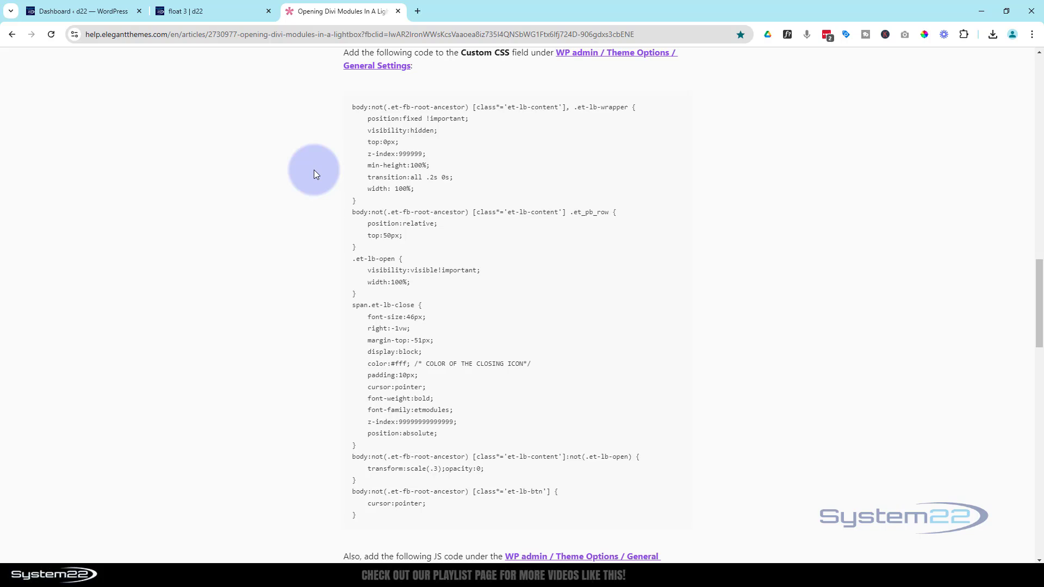
pyautogui.moveTo(361, 518); pyautogui.dragTo(356, 116)
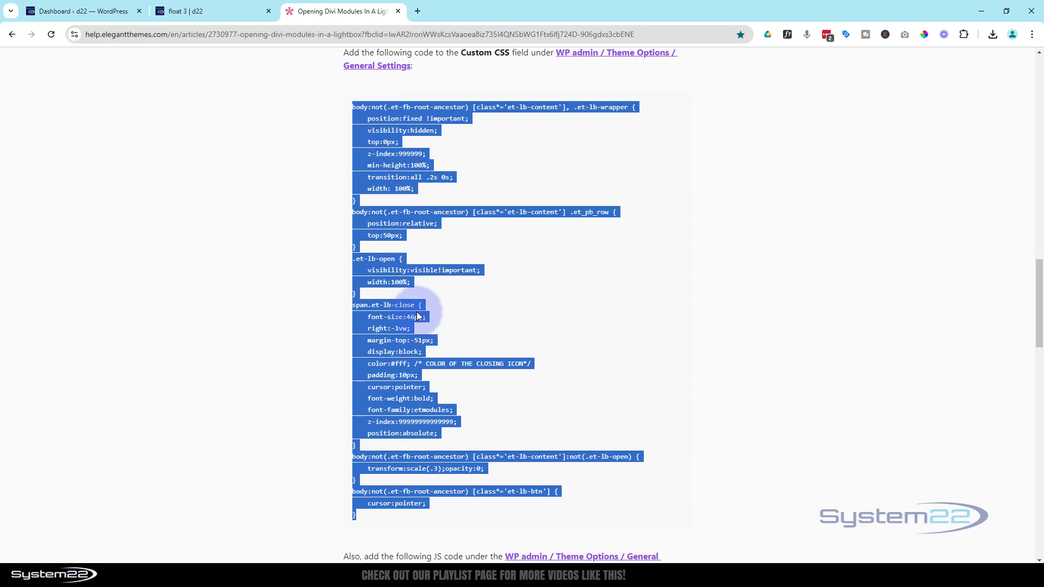
# - Return to the WordPress dashboard, open the Divi Theme Options and go to the general Custom CSS field
pyautogui.click(81, 11)
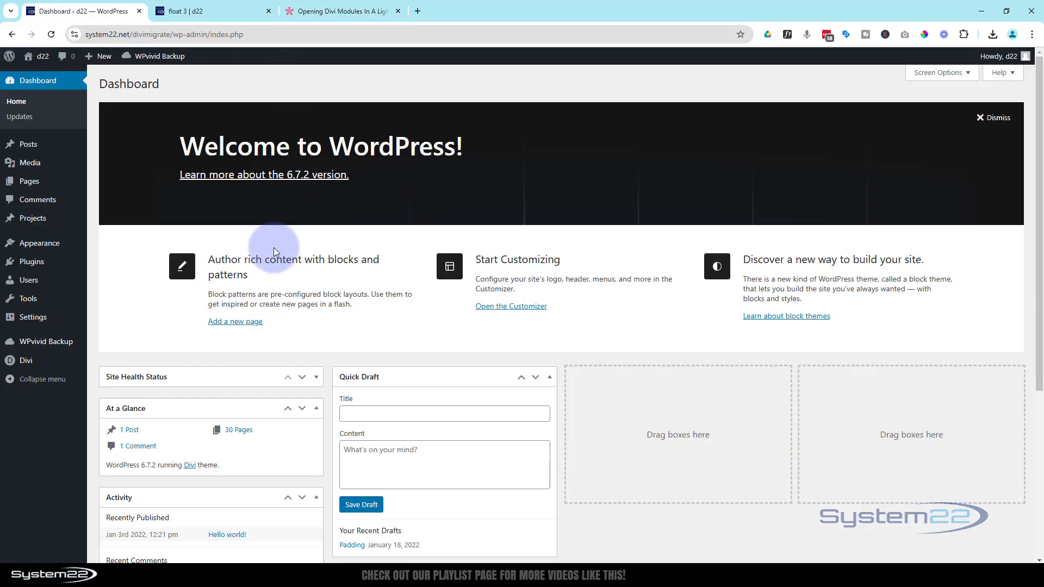
pyautogui.moveTo(21, 360)
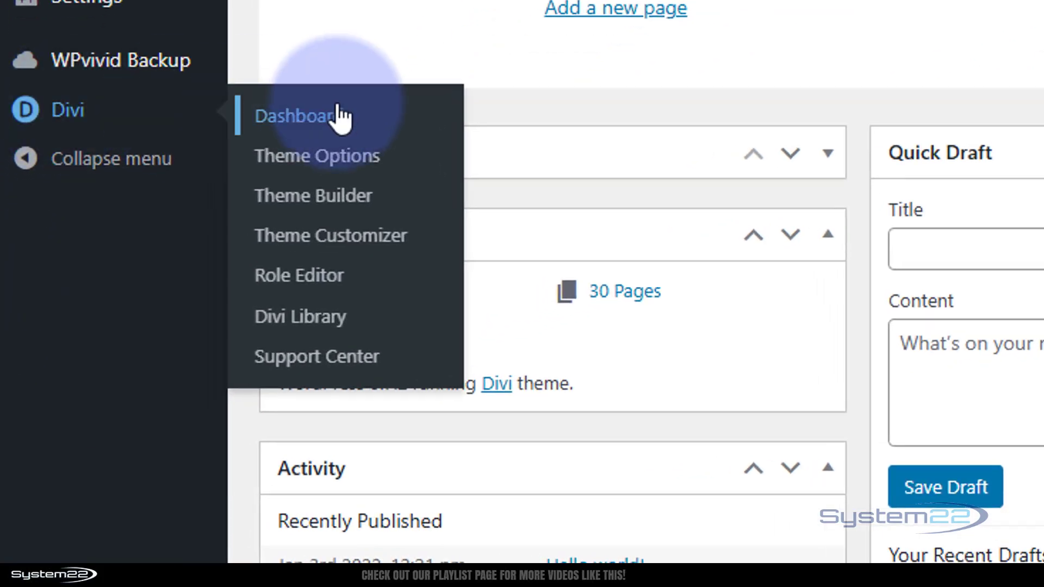
pyautogui.click(337, 163)
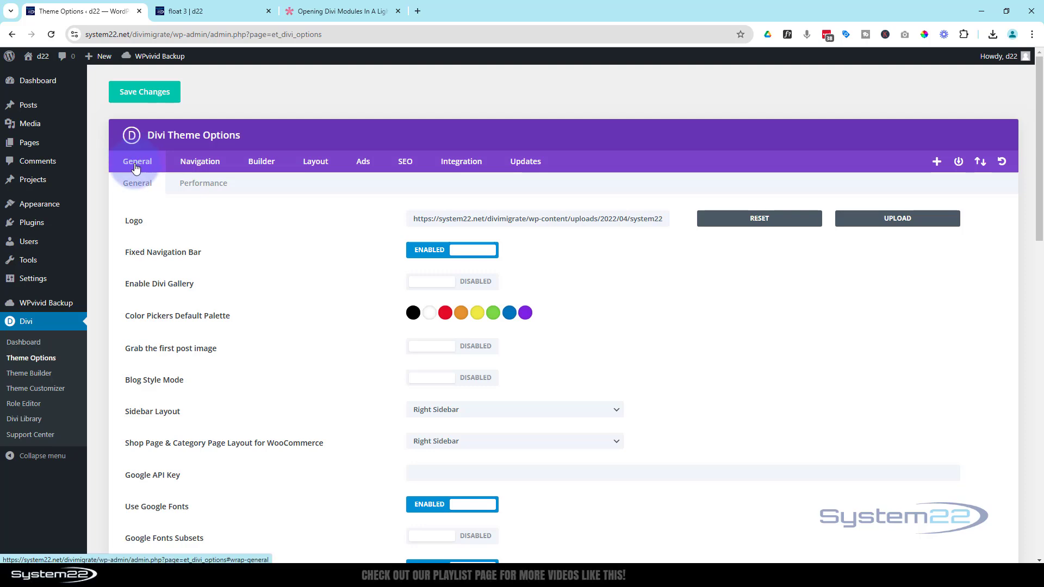
pyautogui.scroll(-5, 274, 303)
pyautogui.scroll(-10, 274, 298)
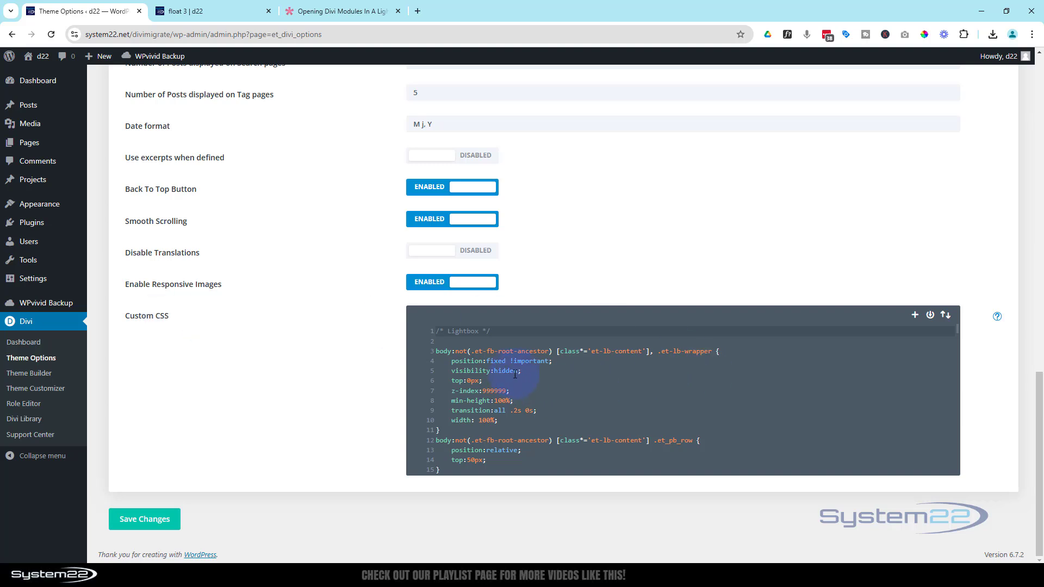
# - Delete the existing Lightbox code block above the Vertical Tabs comment in the Custom CSS
pyautogui.scroll(-5, 462, 361)
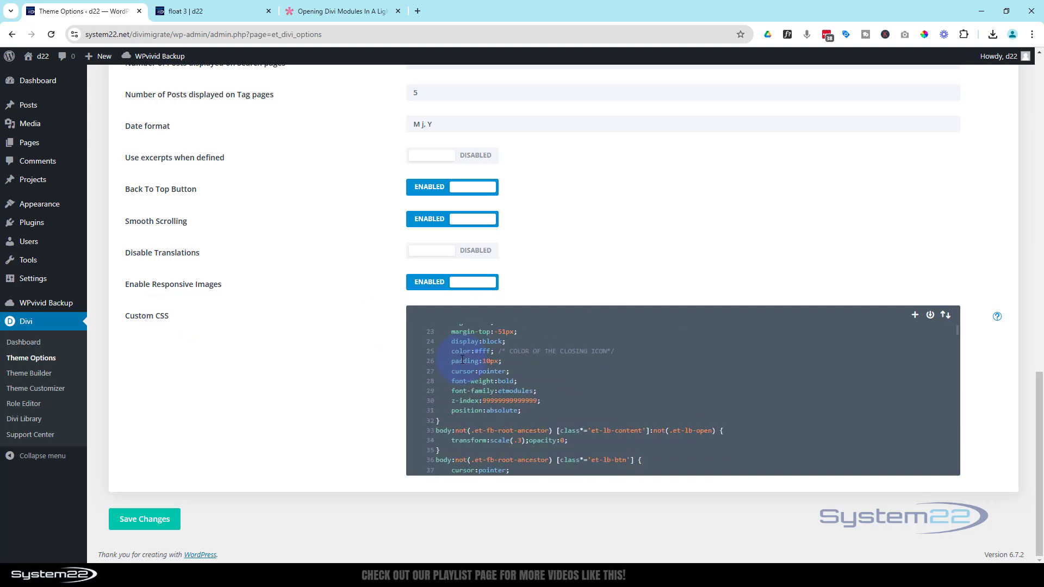
pyautogui.scroll(-2, 462, 360)
pyautogui.scroll(2, 462, 359)
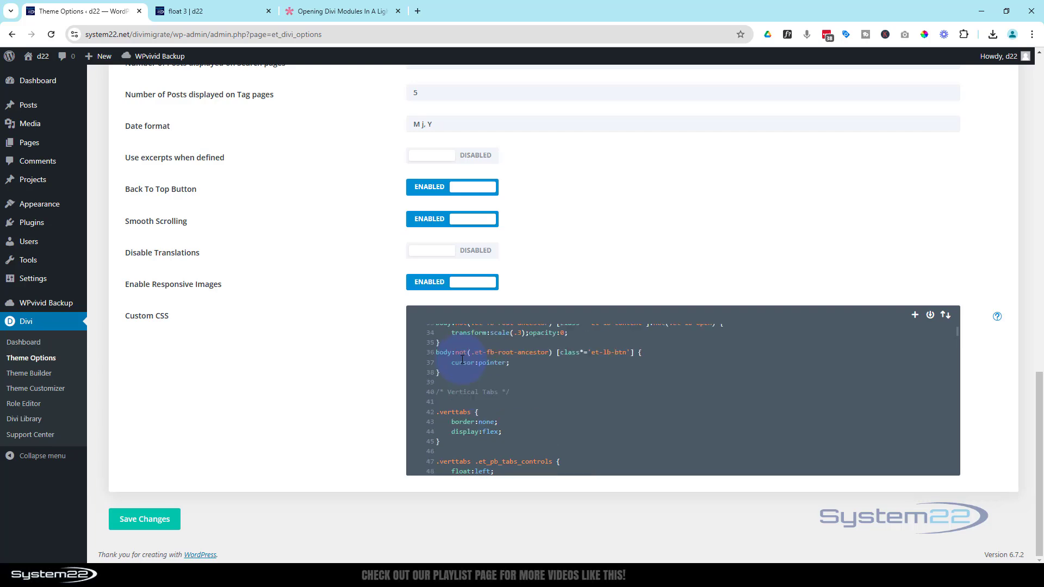
pyautogui.moveTo(446, 430); pyautogui.dragTo(399, 201)
pyautogui.press('Delete')
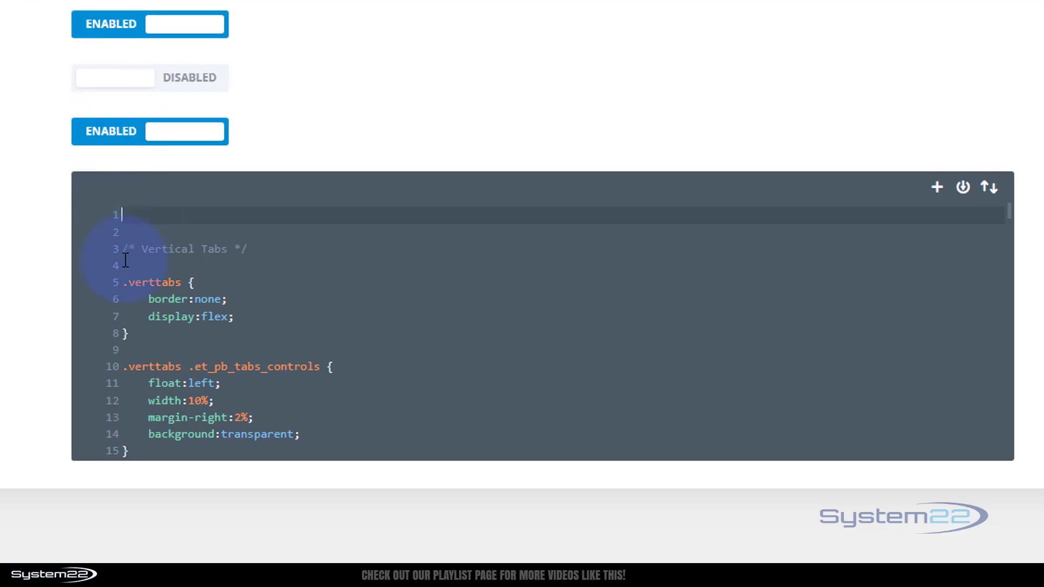
# - Paste the copied lightbox CSS at the very start of the Custom CSS, above the Vertical Tabs code
pyautogui.click(128, 214)
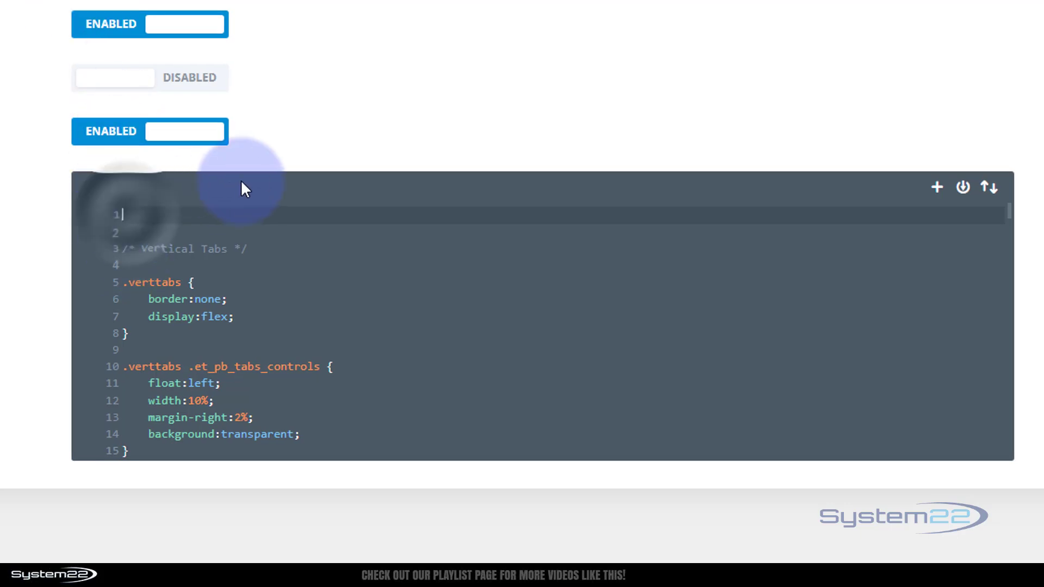
pyautogui.hotkey('ctrl', 'v')
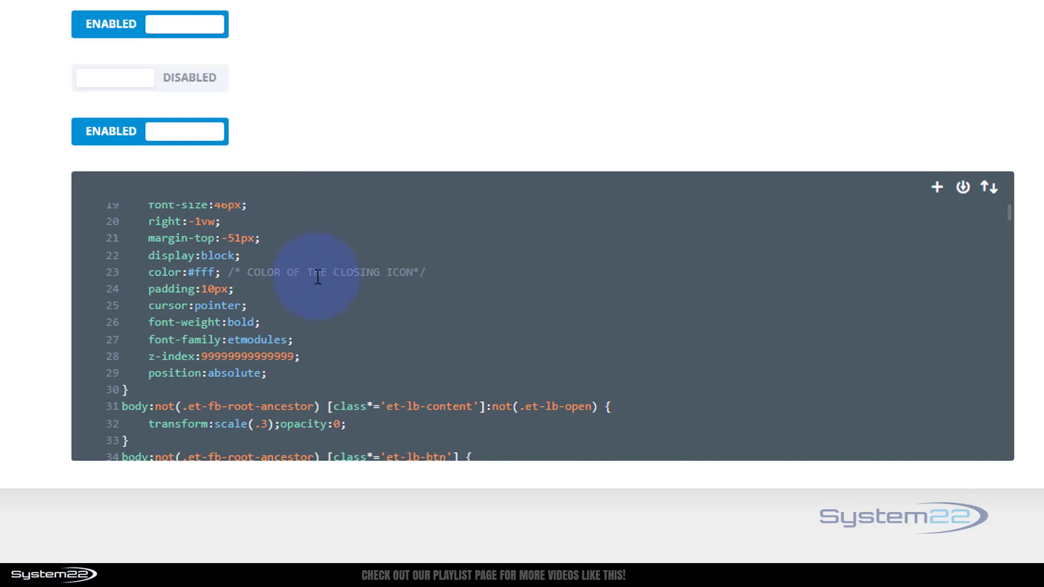
pyautogui.scroll(6, 317, 277)
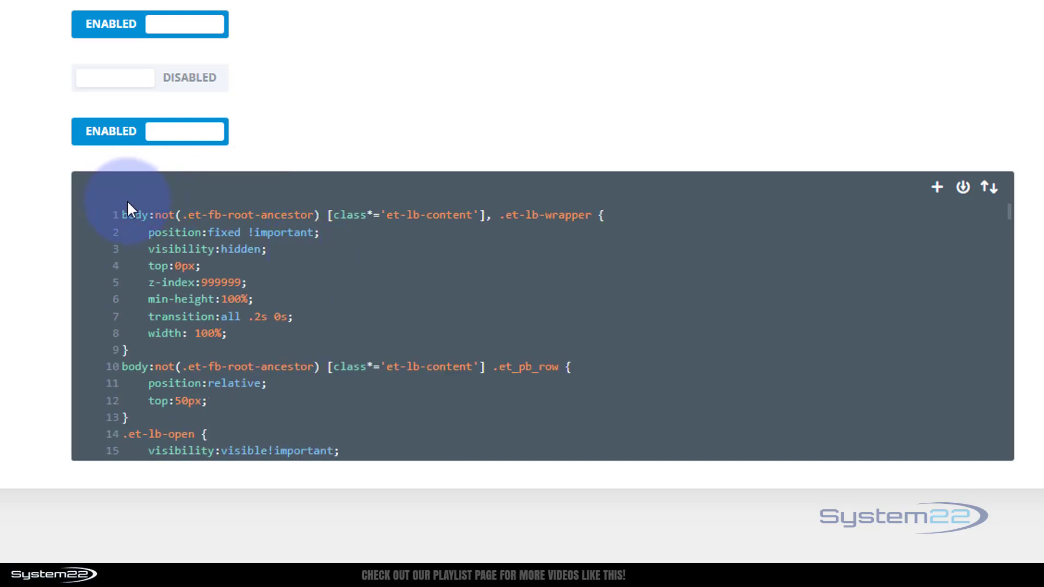
# - Insert two blank lines above the pasted code and add the comment "/* Lightbox */" on the first line
pyautogui.click(125, 215)
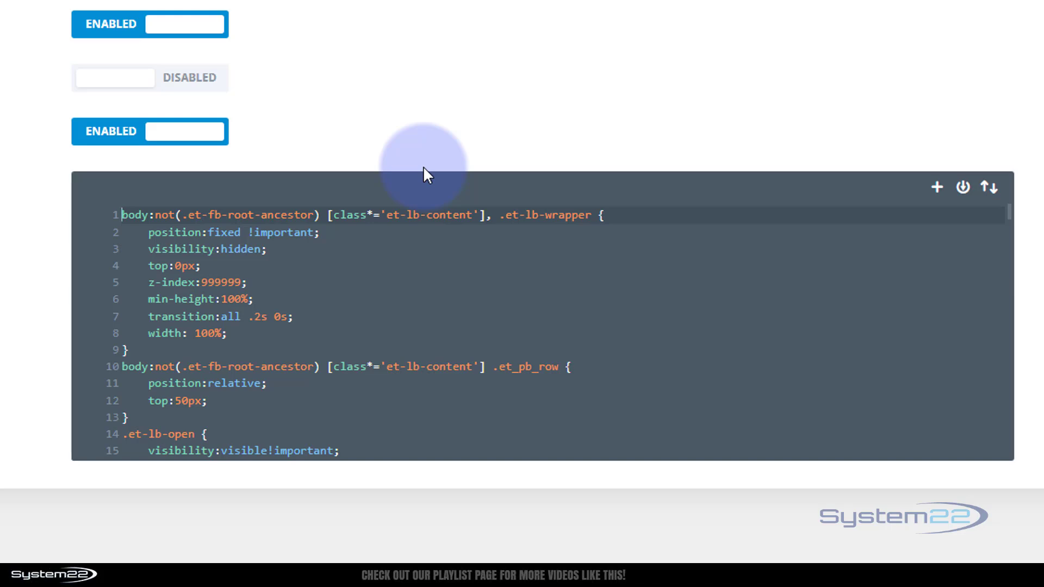
pyautogui.press('Return')
pyautogui.press('Return')
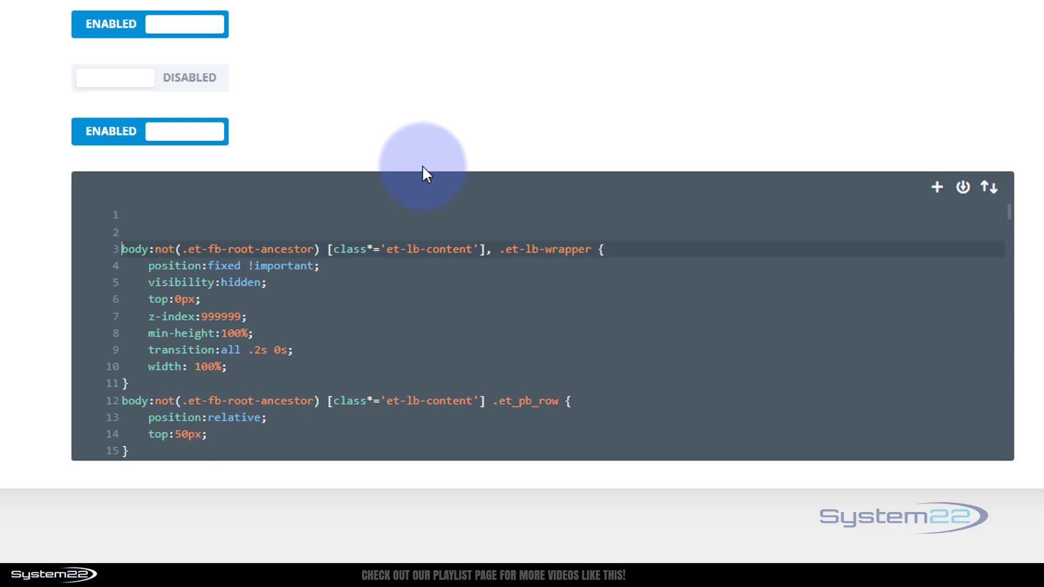
pyautogui.click(145, 213)
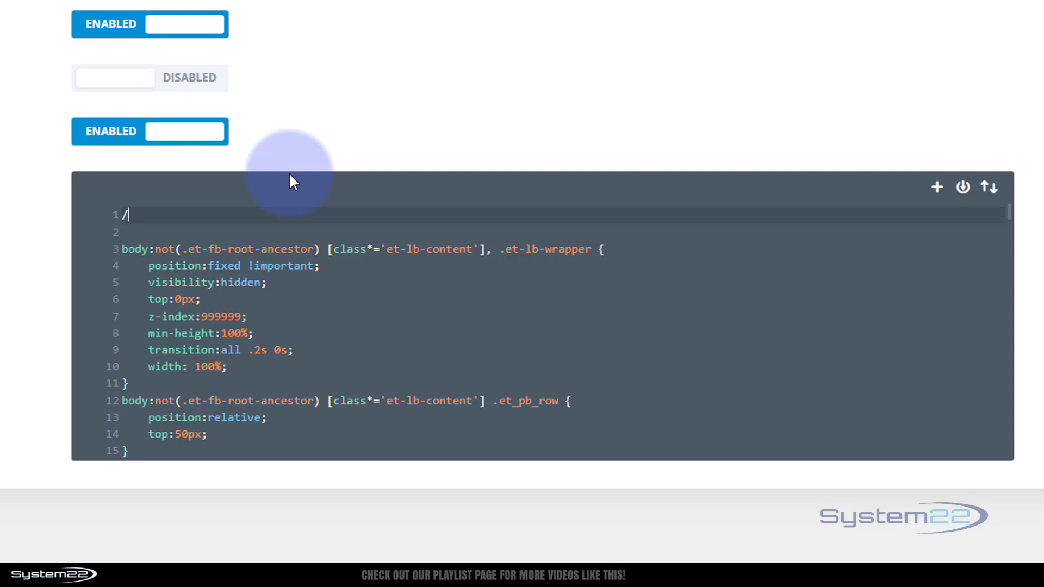
pyautogui.write('/**/')
pyautogui.write('  Lightbo')
pyautogui.write('x */')
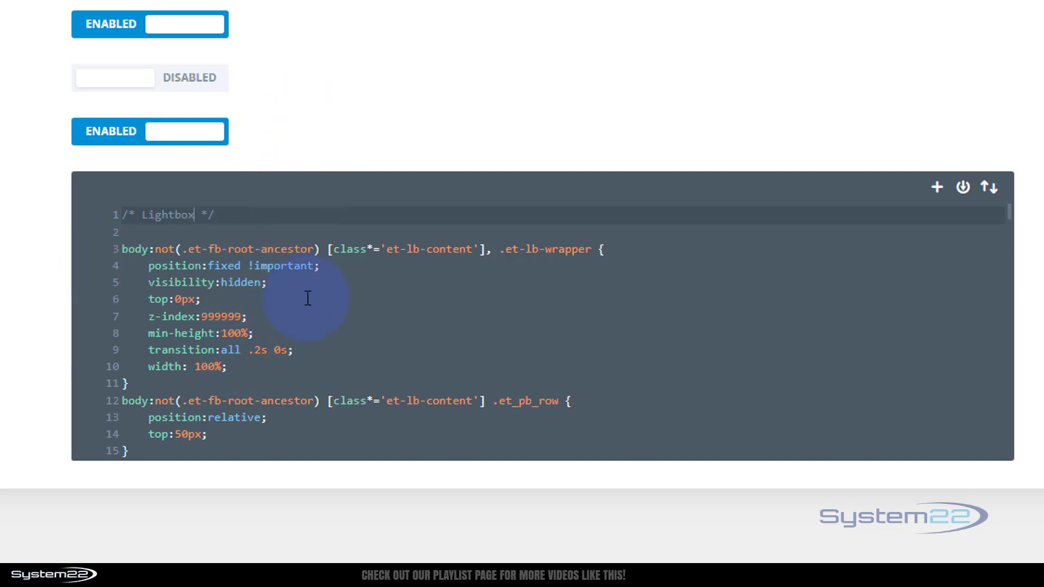
# - Review the pasted lightbox code in the Custom CSS field and the save option below it
pyautogui.scroll(-3, 198, 362)
pyautogui.scroll(-2, 167, 384)
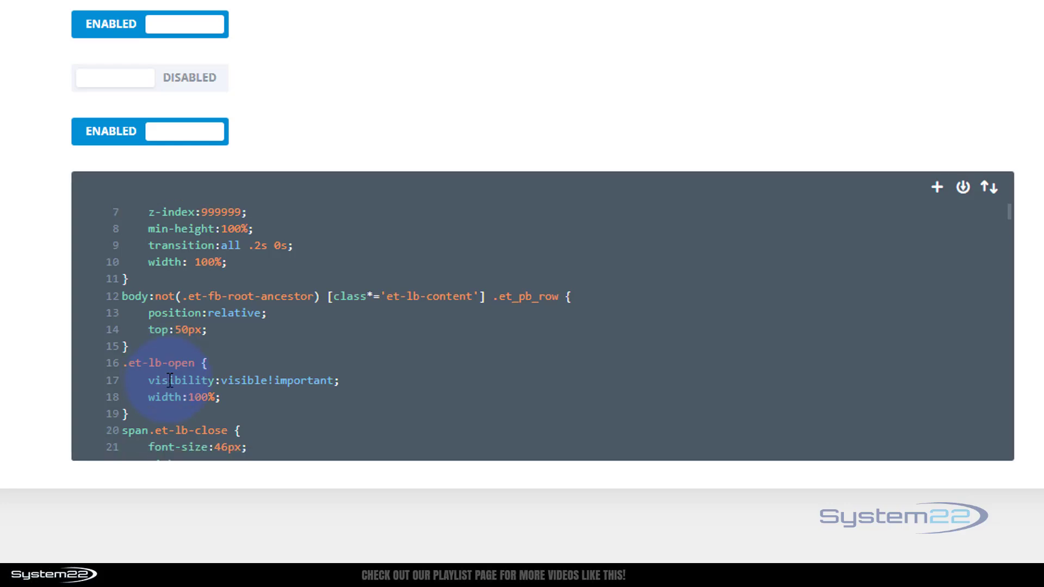
pyautogui.scroll(5, 168, 381)
pyautogui.scroll(1, 169, 378)
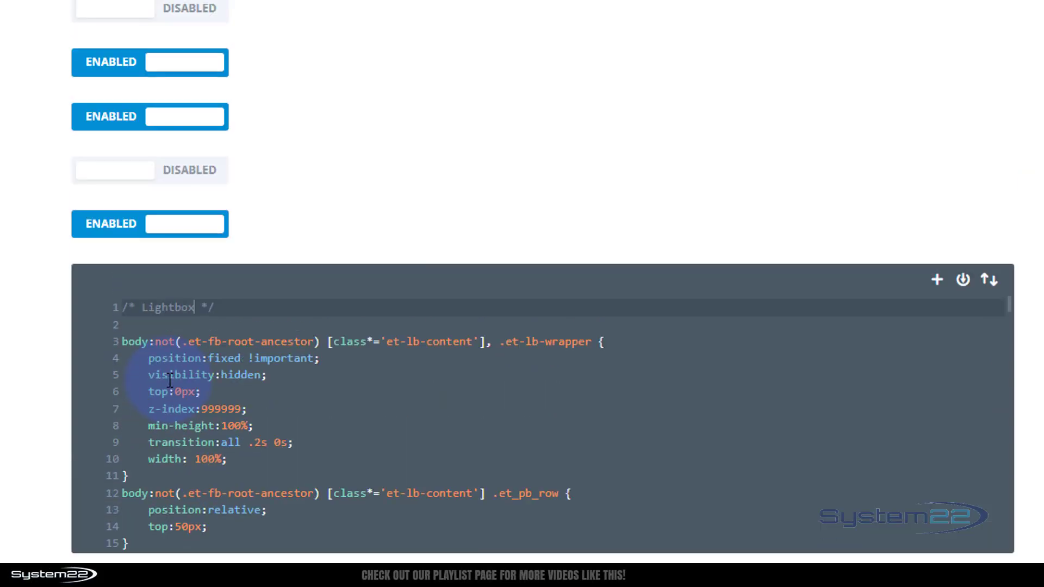
pyautogui.scroll(-1, 169, 376)
pyautogui.scroll(-1, 353, 430)
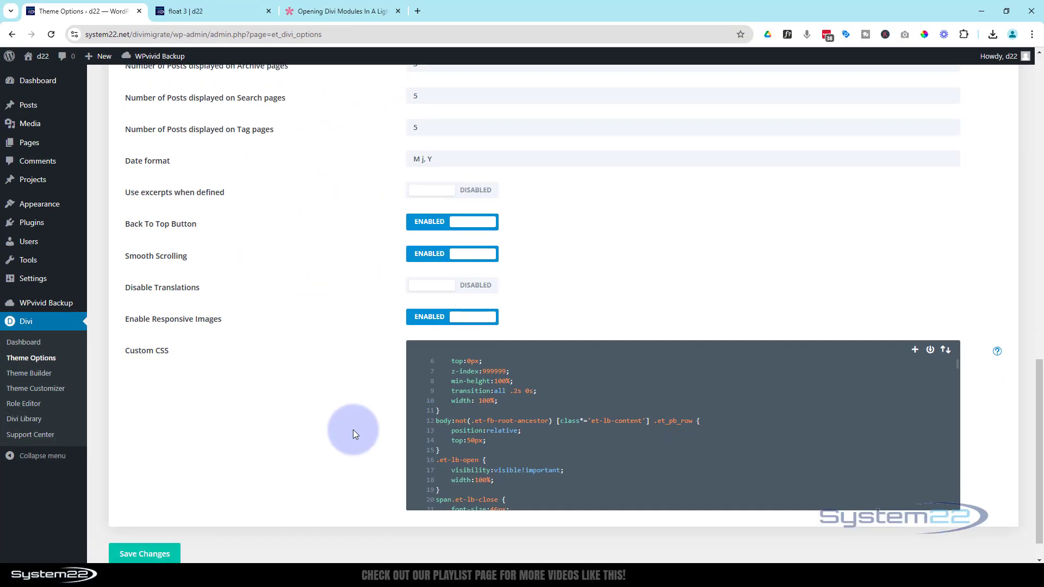
pyautogui.scroll(-1, 354, 433)
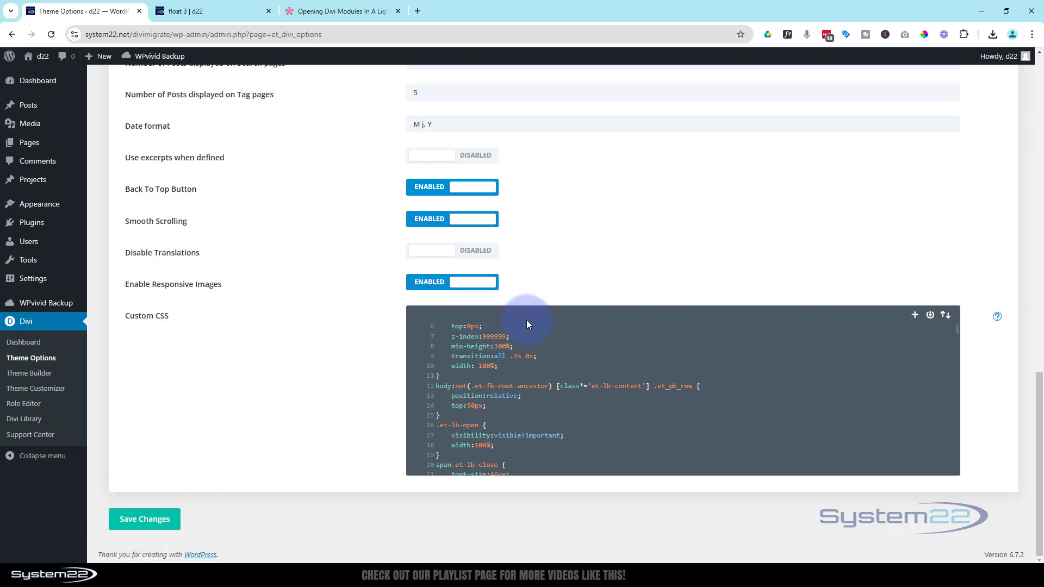
# - Open the Integration settings of the Divi Theme Options, which hold the head code
pyautogui.scroll(7, 298, 448)
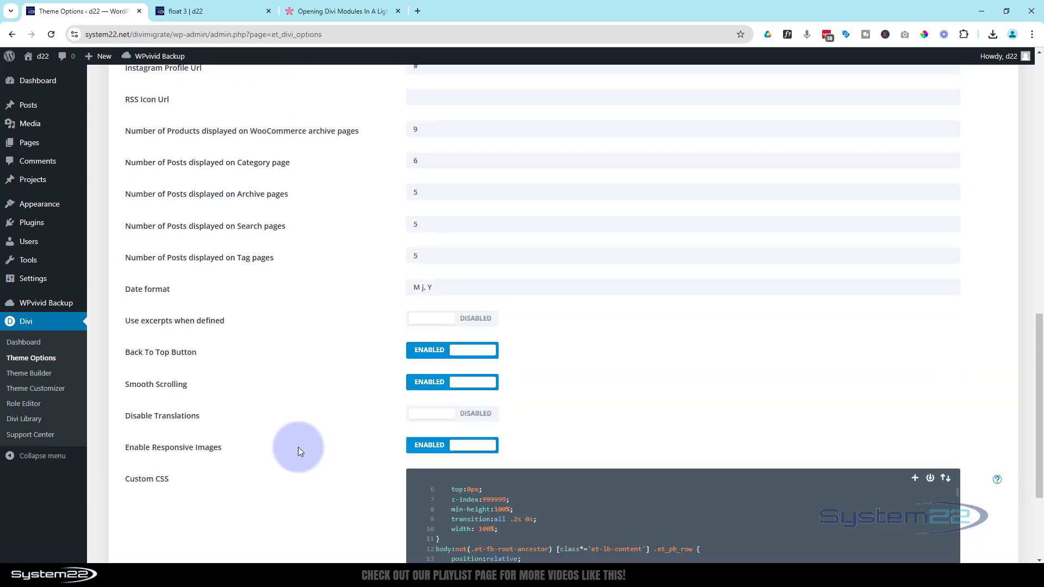
pyautogui.scroll(10, 298, 447)
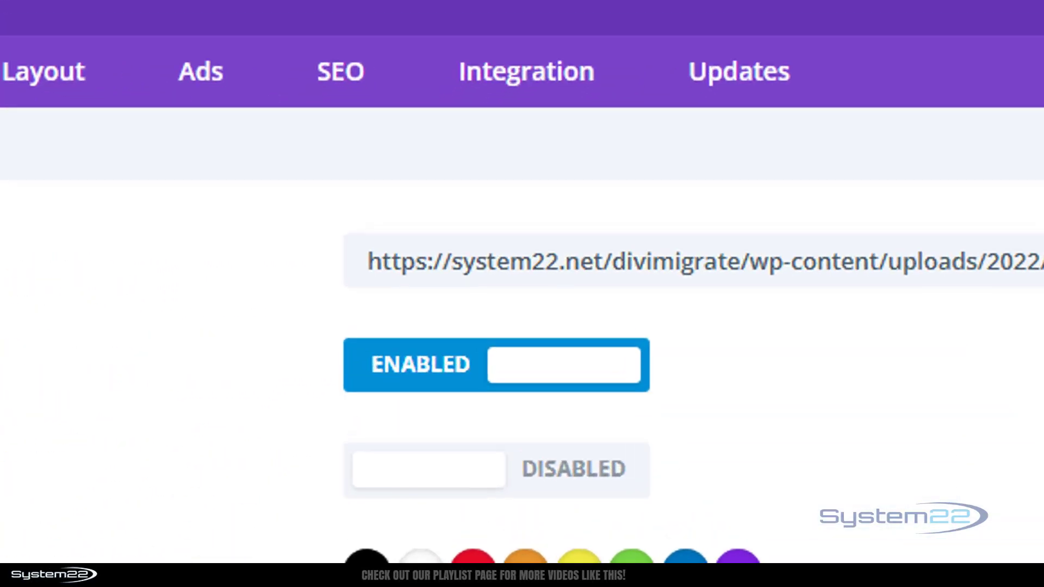
pyautogui.click(525, 78)
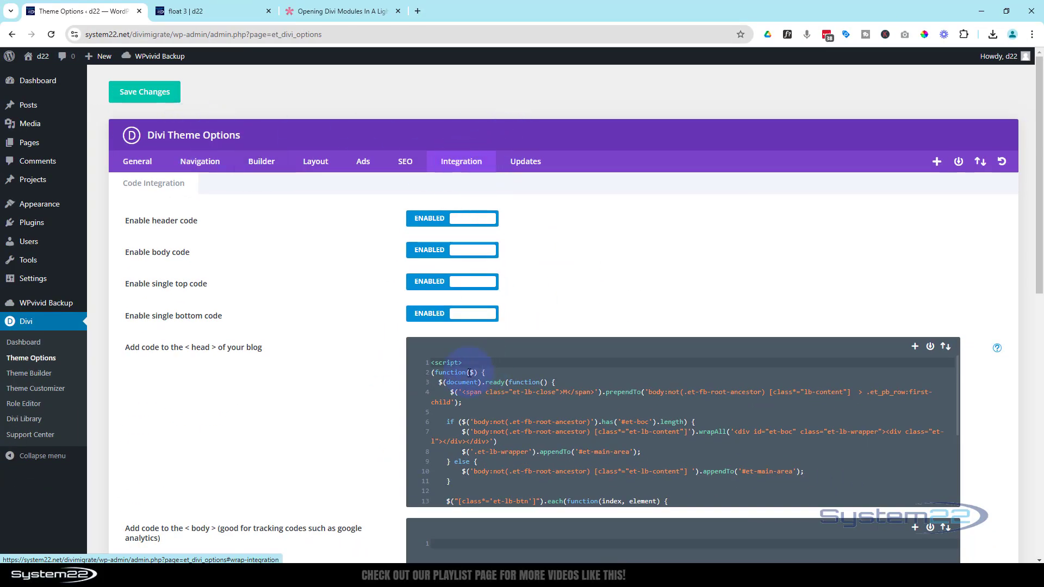
# - Clear all the existing script from the code field for the head of the blog
pyautogui.scroll(-5, 469, 373)
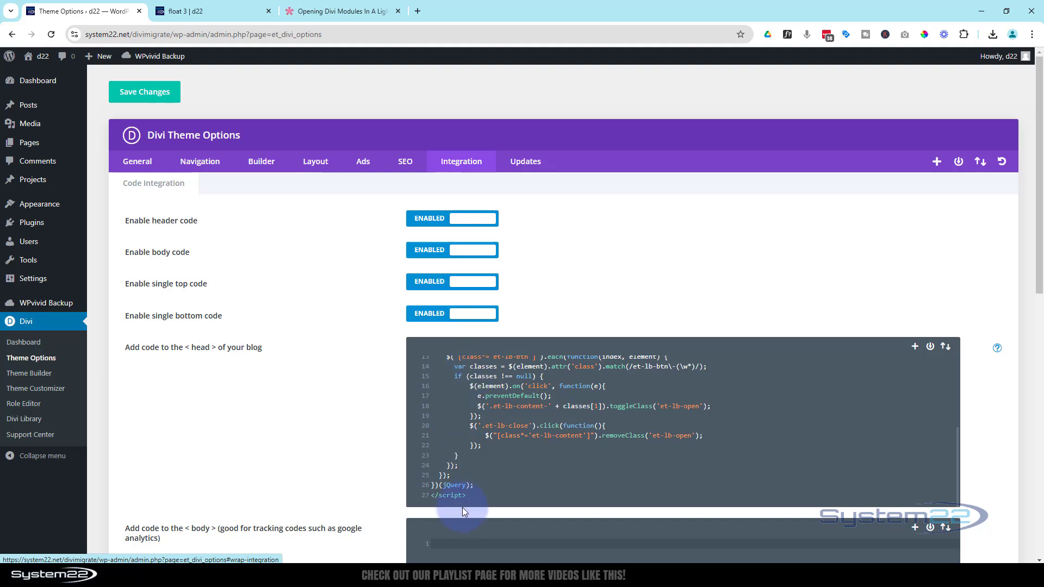
pyautogui.scroll(5, 476, 492)
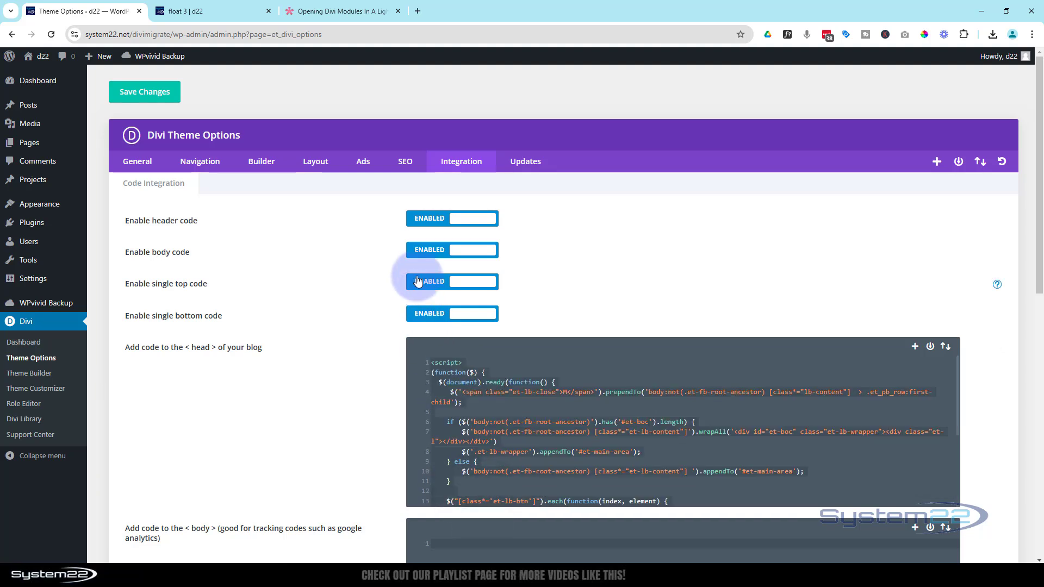
pyautogui.hotkey('ctrl', 'a')
pyautogui.press('Delete')
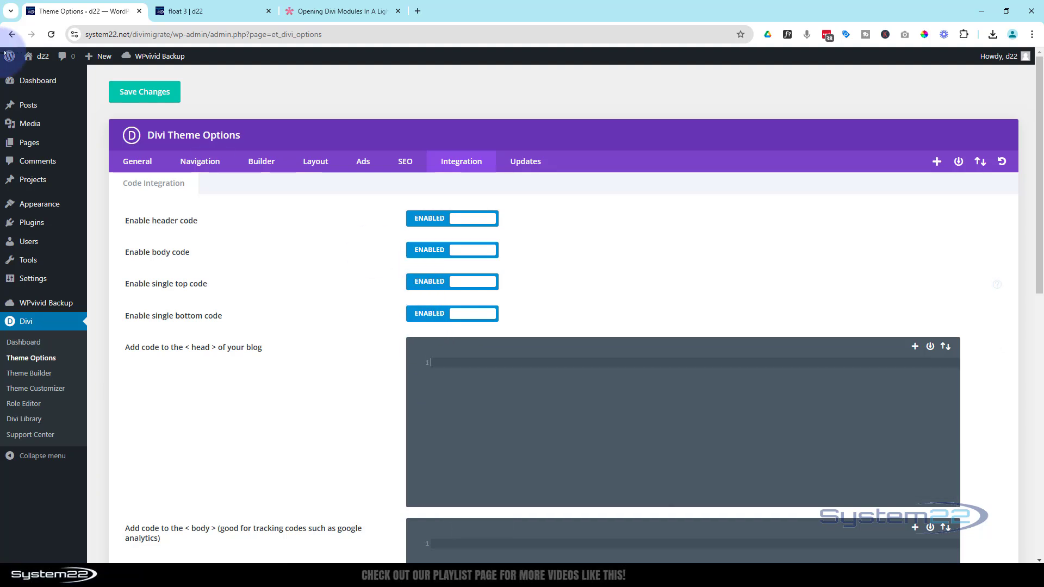
# - Copy the whole lightbox JavaScript, from the opening to the closing script tag, in the Elegant Themes help article
pyautogui.click(347, 12)
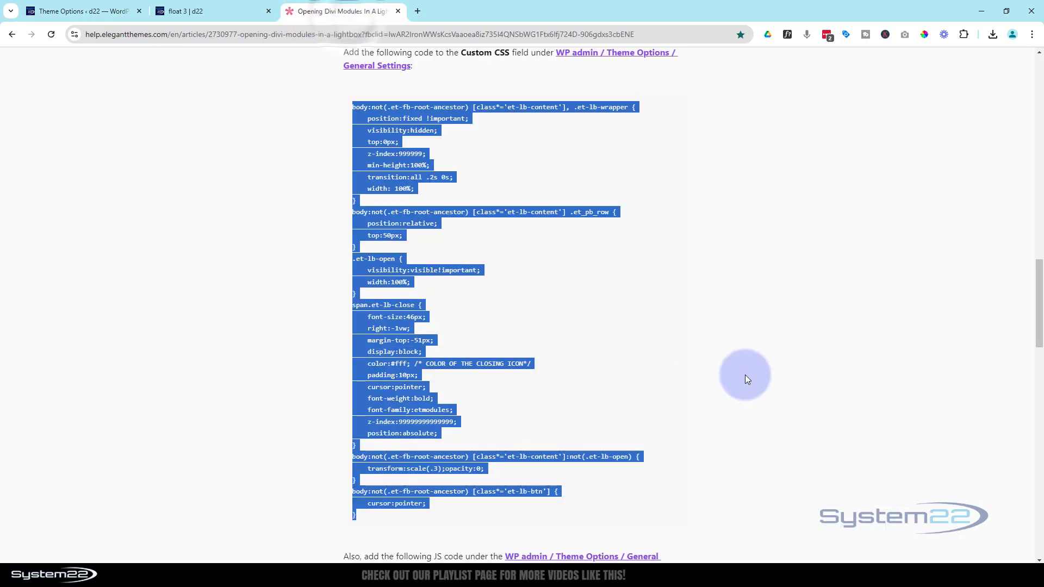
pyautogui.scroll(-9, 678, 304)
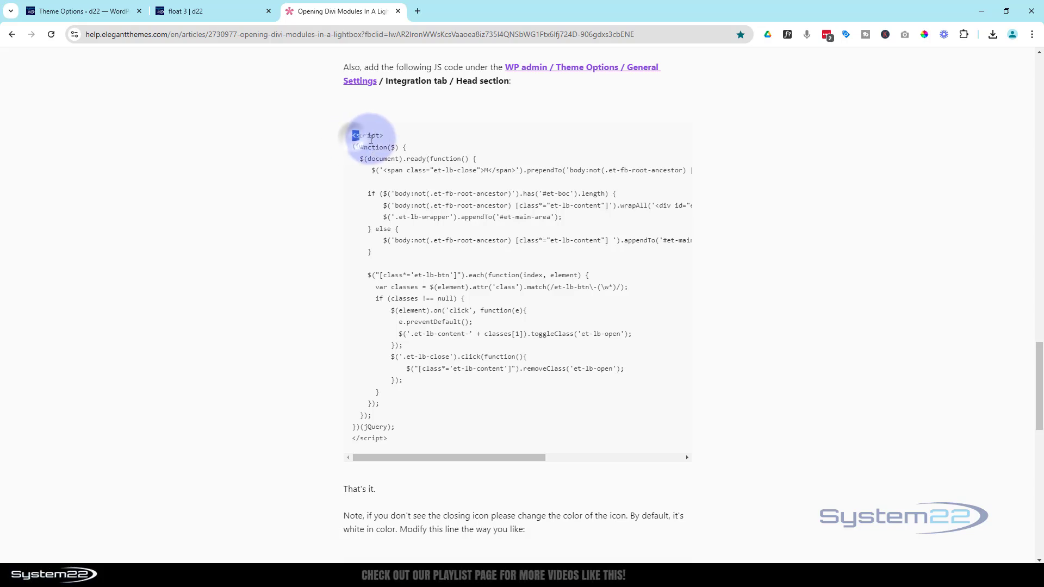
pyautogui.moveTo(353, 136); pyautogui.dragTo(387, 441)
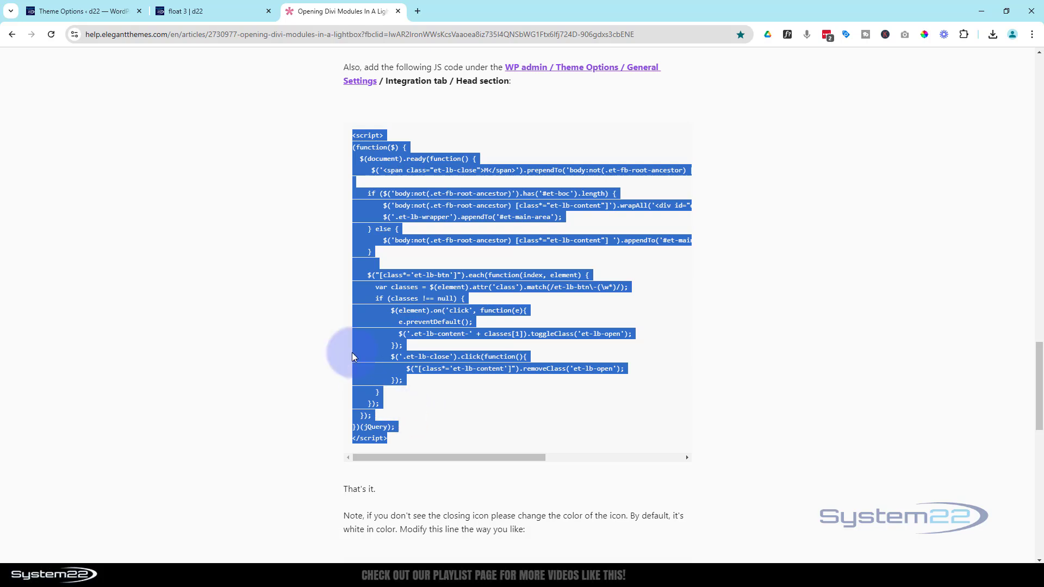
# - Paste the copied script into the emptied head code field of the Divi Theme Options and save the changes
pyautogui.click(84, 11)
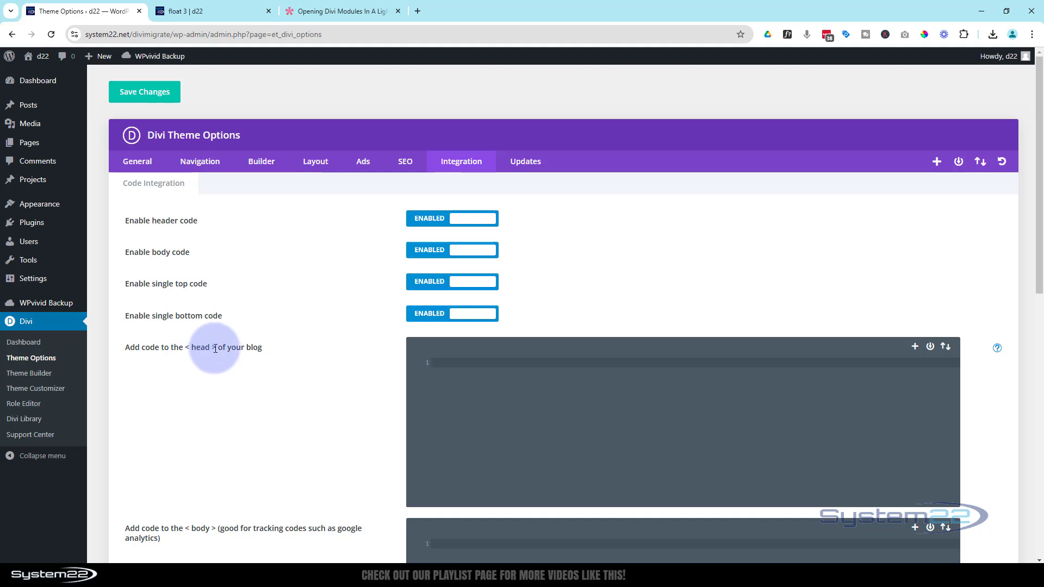
pyautogui.click(422, 358)
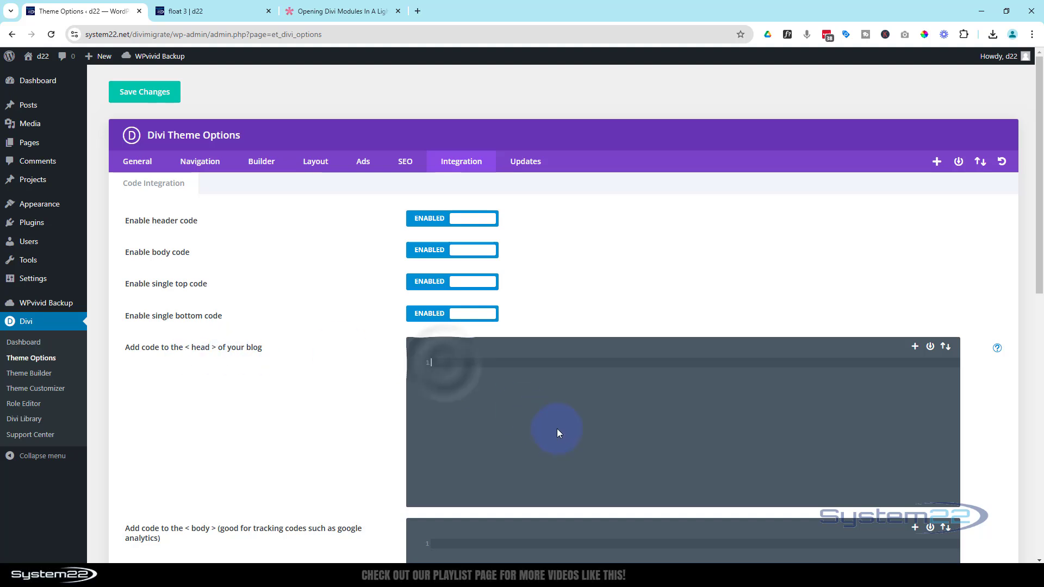
pyautogui.hotkey('ctrl', 'v')
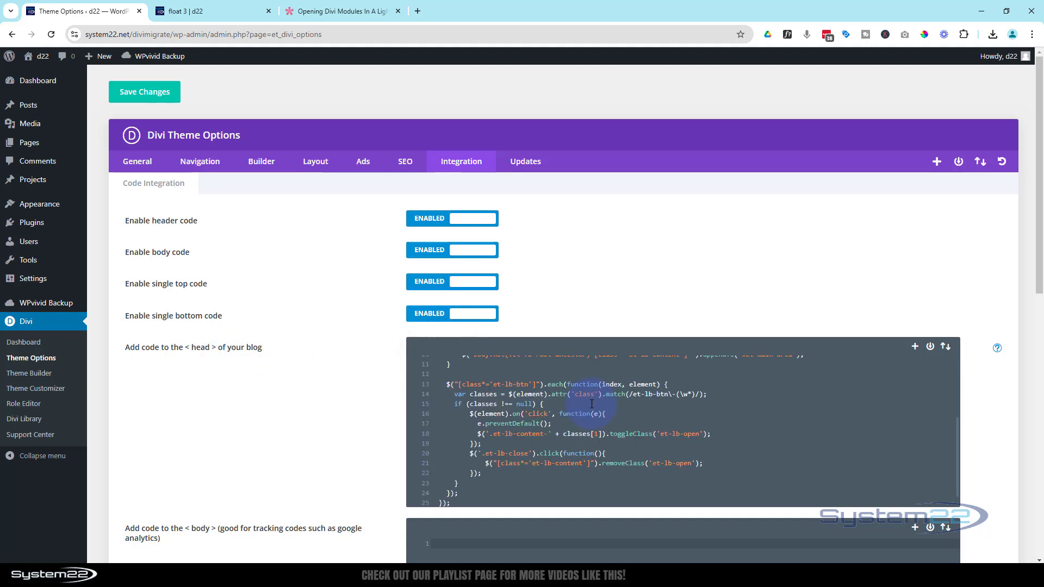
pyautogui.click(362, 403)
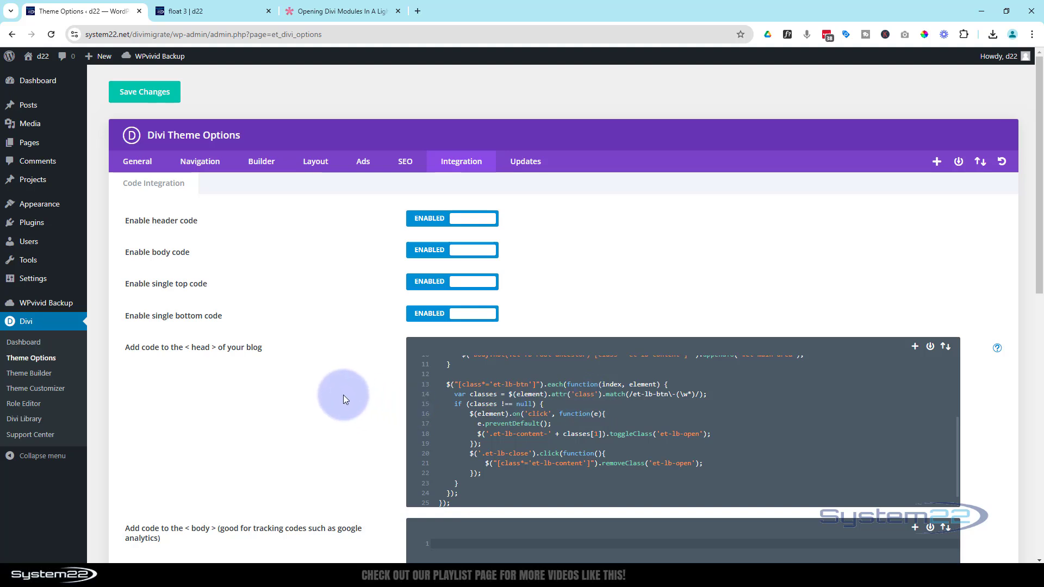
pyautogui.click(143, 94)
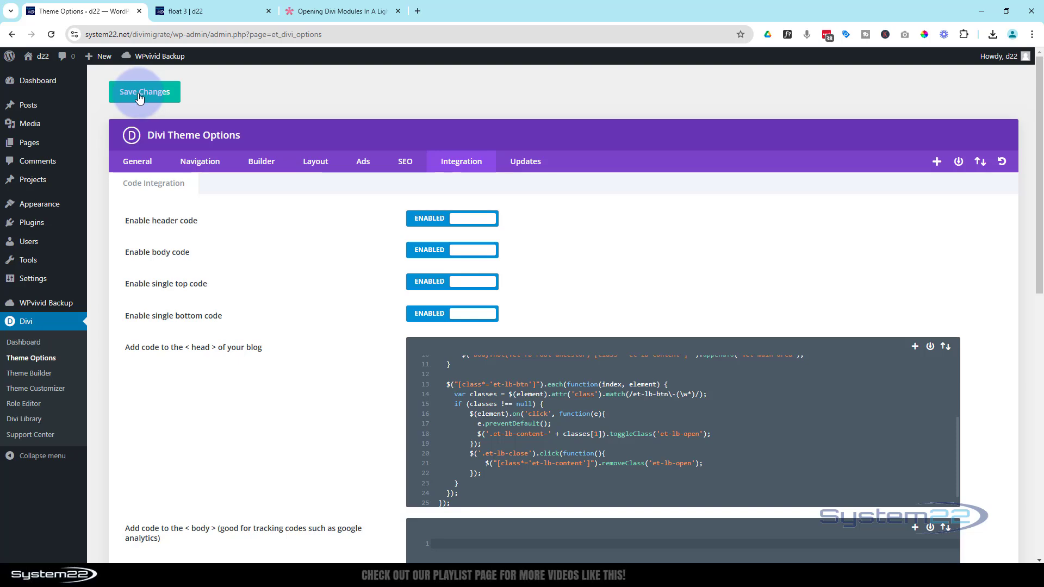
# - Review in the help article which CSS classes the lightbox button and the lightbox content section need
pyautogui.click(344, 11)
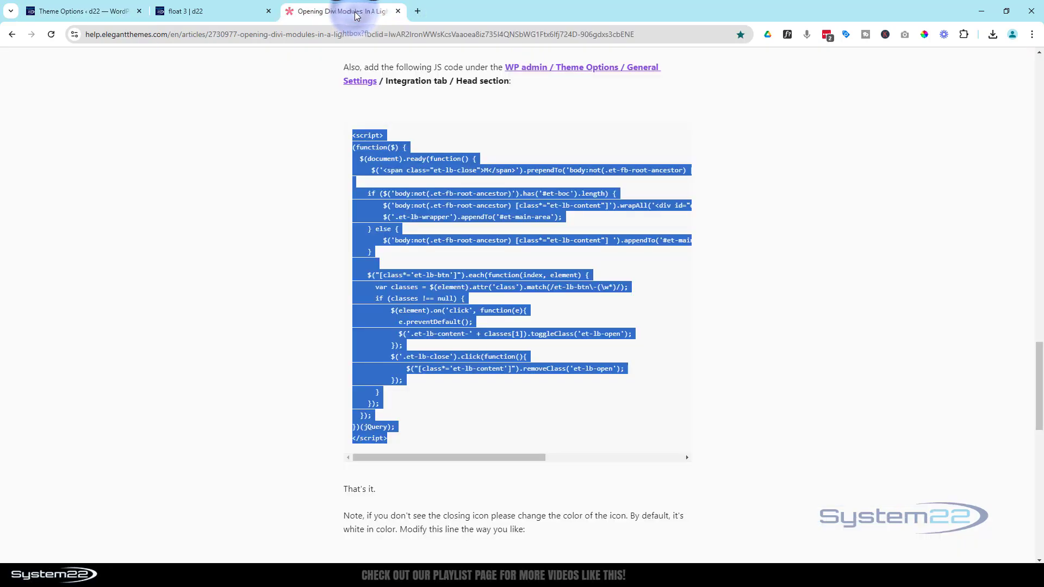
pyautogui.scroll(15, 446, 311)
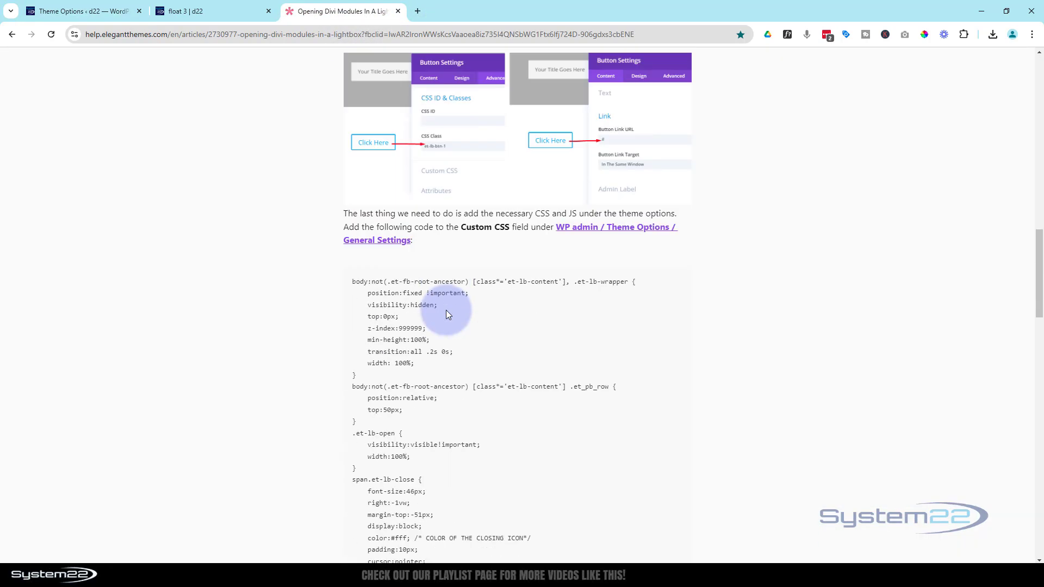
pyautogui.scroll(1, 446, 311)
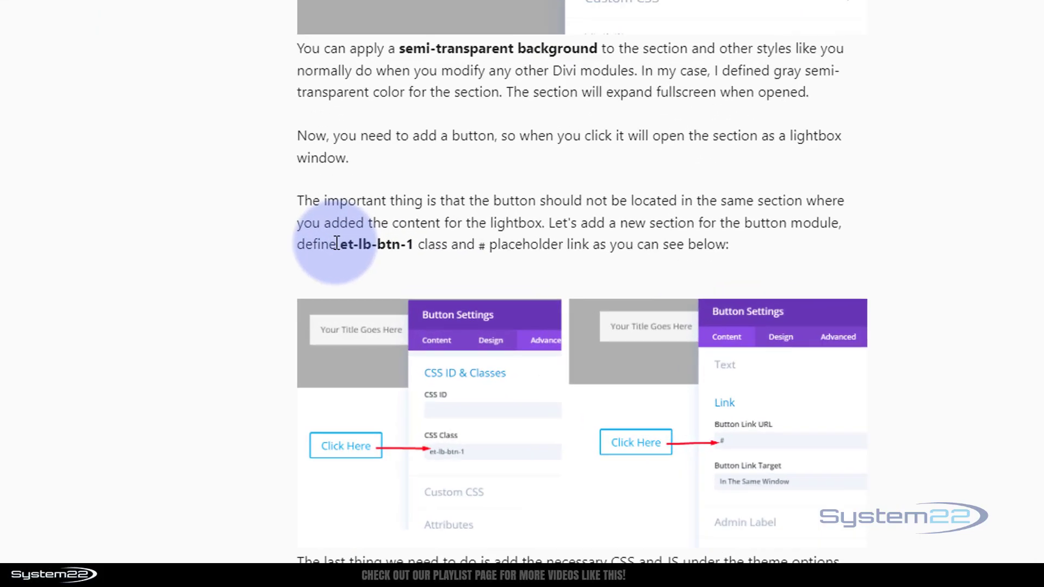
pyautogui.moveTo(338, 244); pyautogui.dragTo(365, 243)
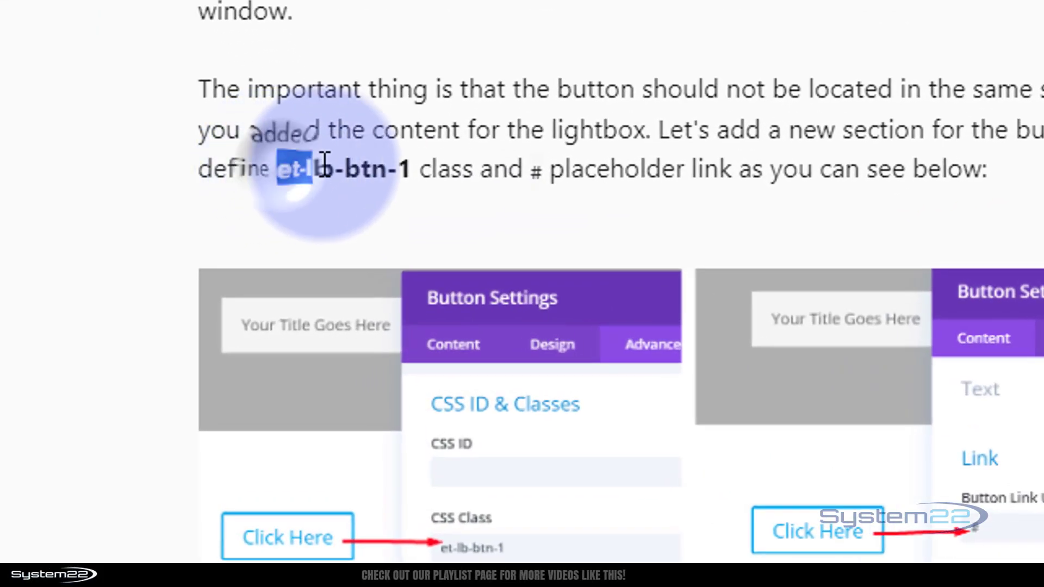
pyautogui.moveTo(324, 162); pyautogui.dragTo(415, 162)
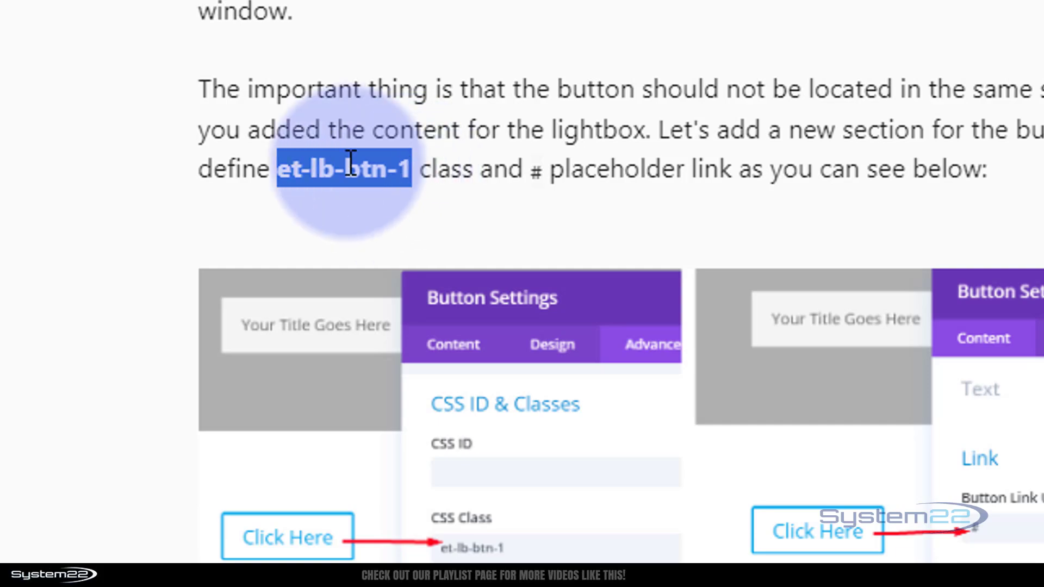
pyautogui.scroll(15, 371, 163)
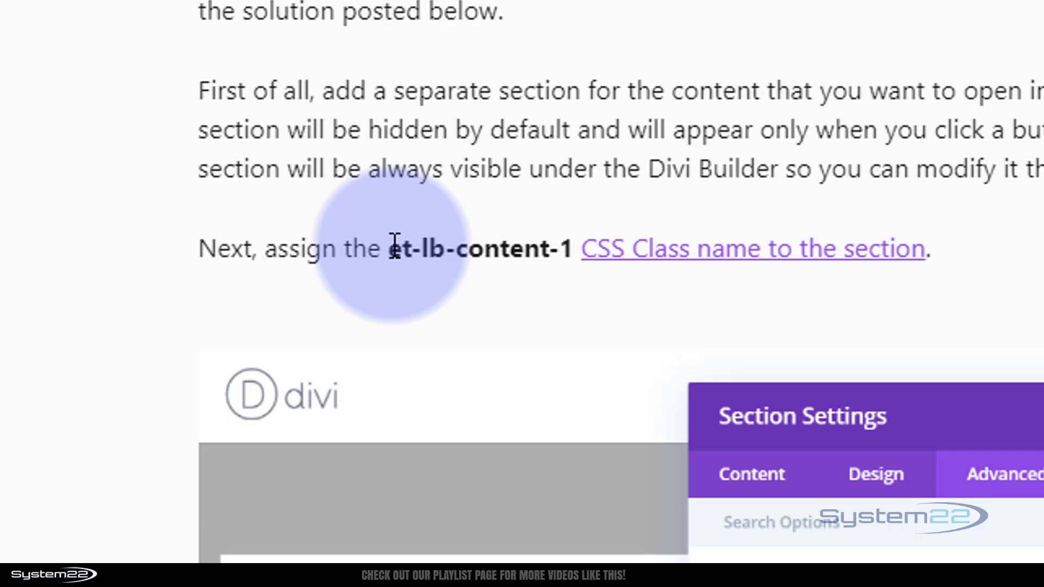
pyautogui.moveTo(391, 247); pyautogui.dragTo(573, 239)
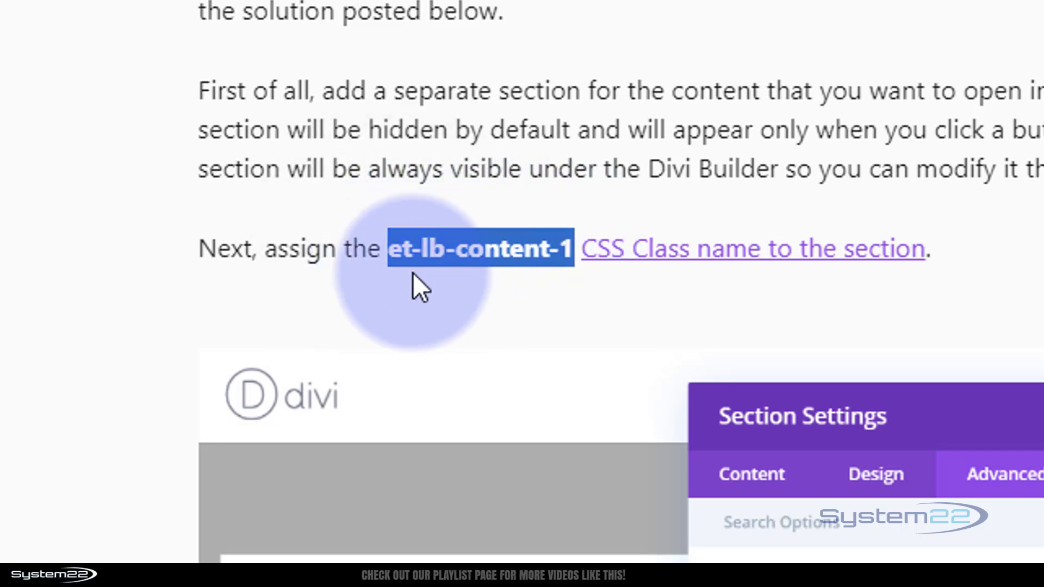
# - Copy the button class name et-lb-btn-1 from the article's paragraph about adding the button
pyautogui.scroll(-10, 99, 254)
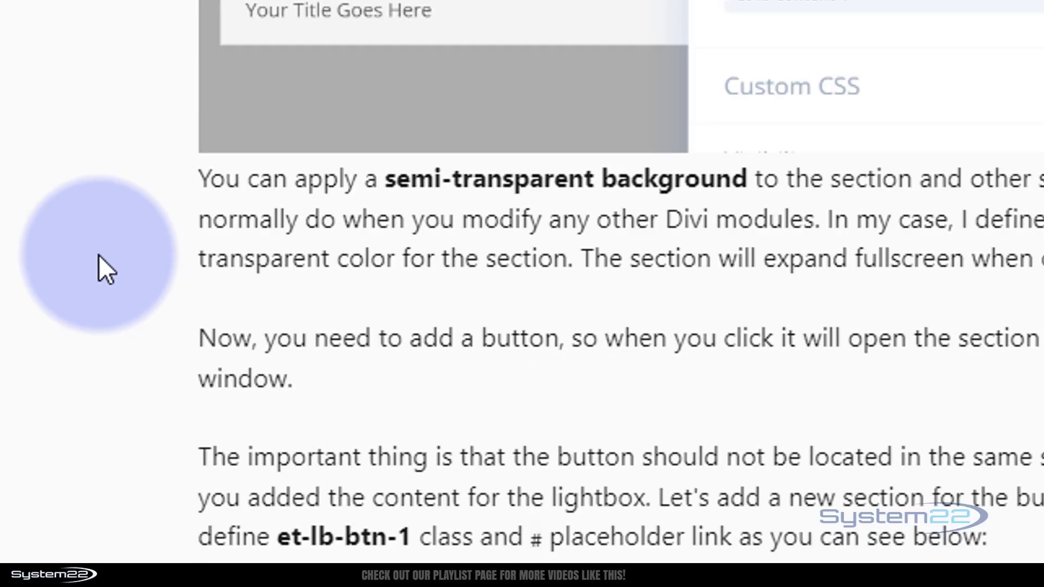
pyautogui.scroll(-3, 99, 255)
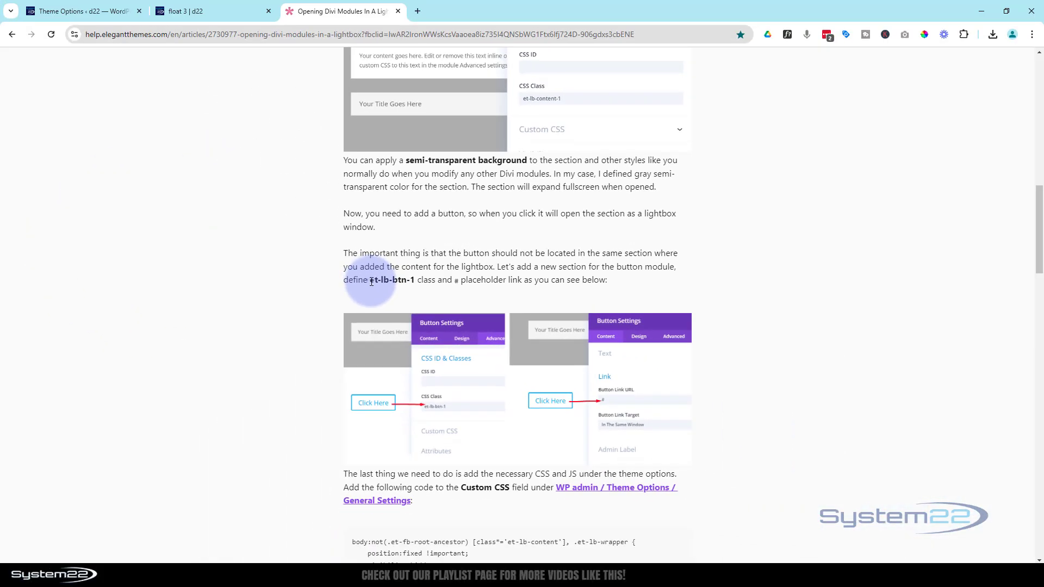
pyautogui.moveTo(370, 281); pyautogui.dragTo(414, 280)
pyautogui.hotkey('ctrl', 'c')
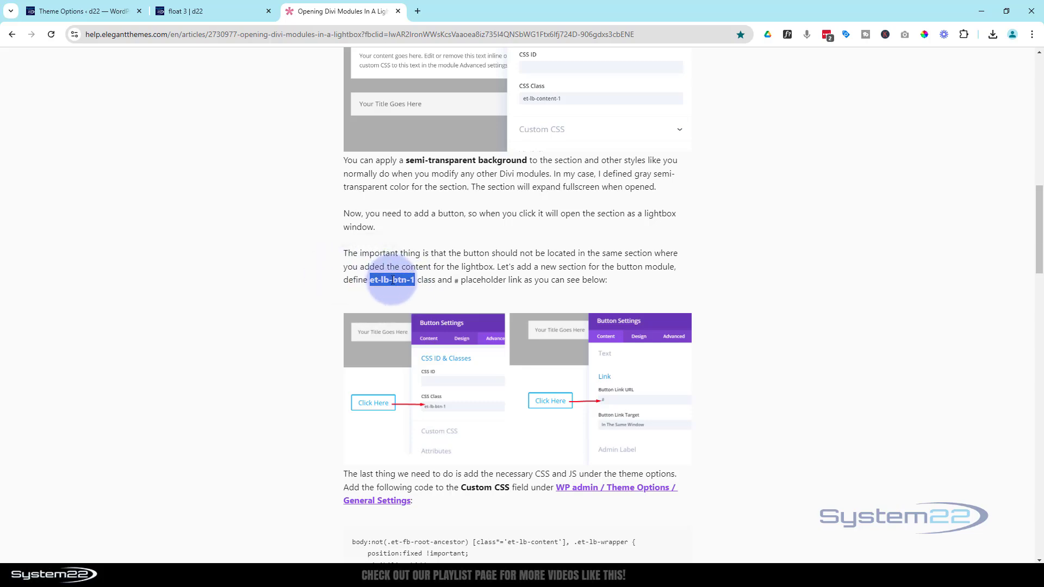
# - Open the Mega Menu button's settings on the float 3 page and paste et-lb-btn-1 as its CSS class
pyautogui.click(216, 12)
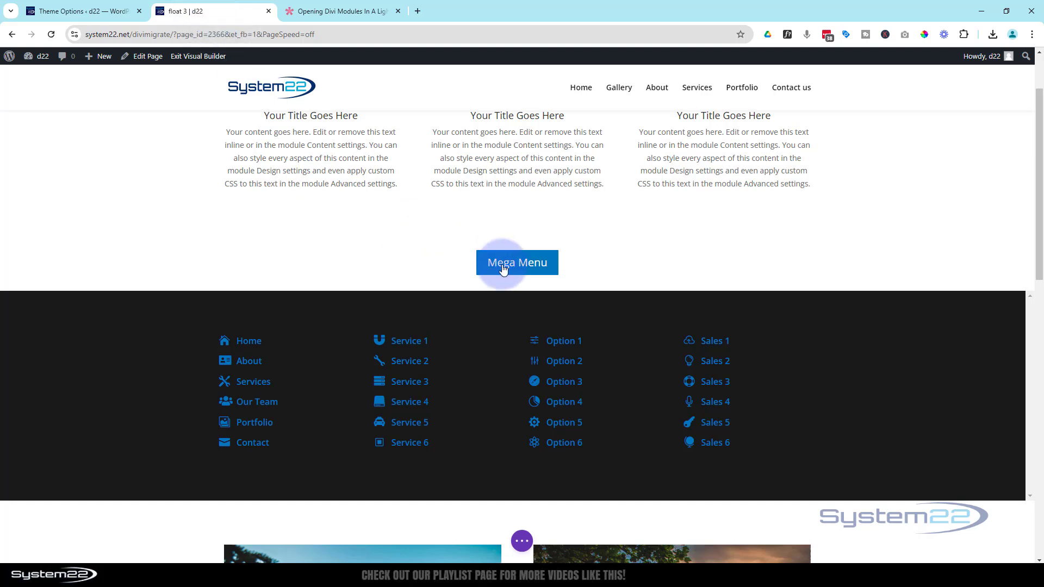
pyautogui.click(533, 272)
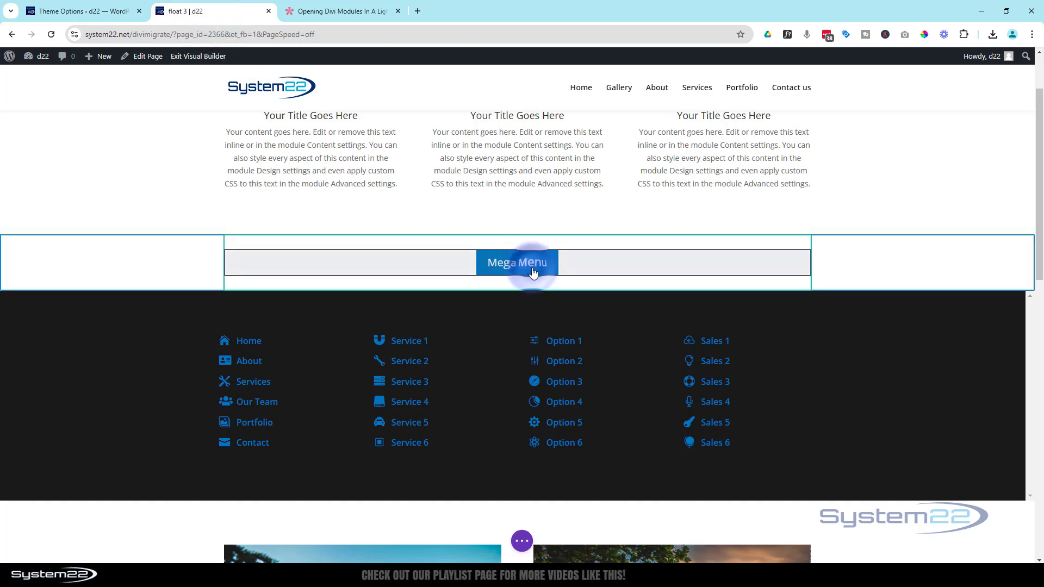
pyautogui.click(493, 255)
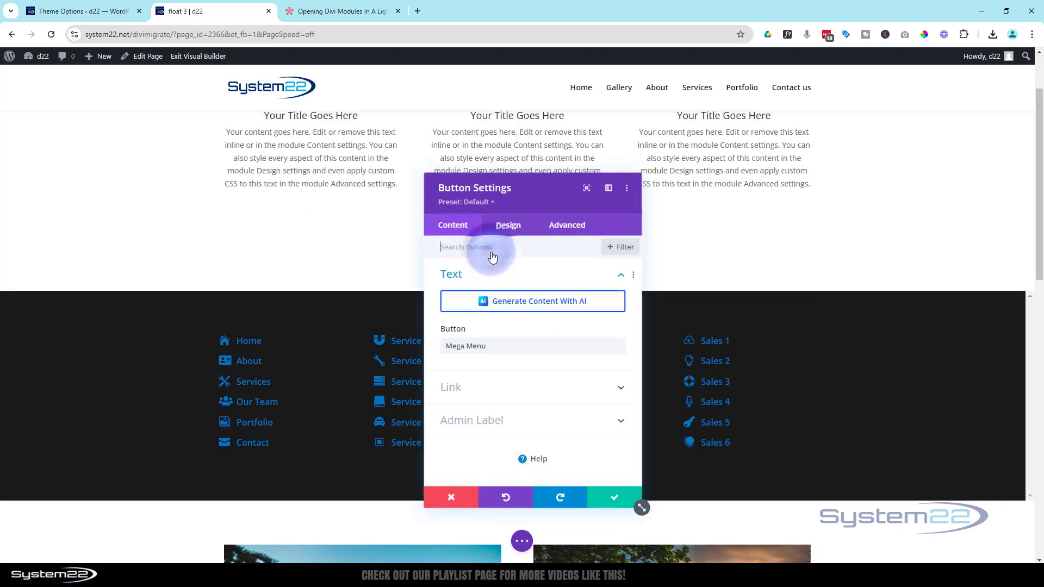
pyautogui.click(568, 226)
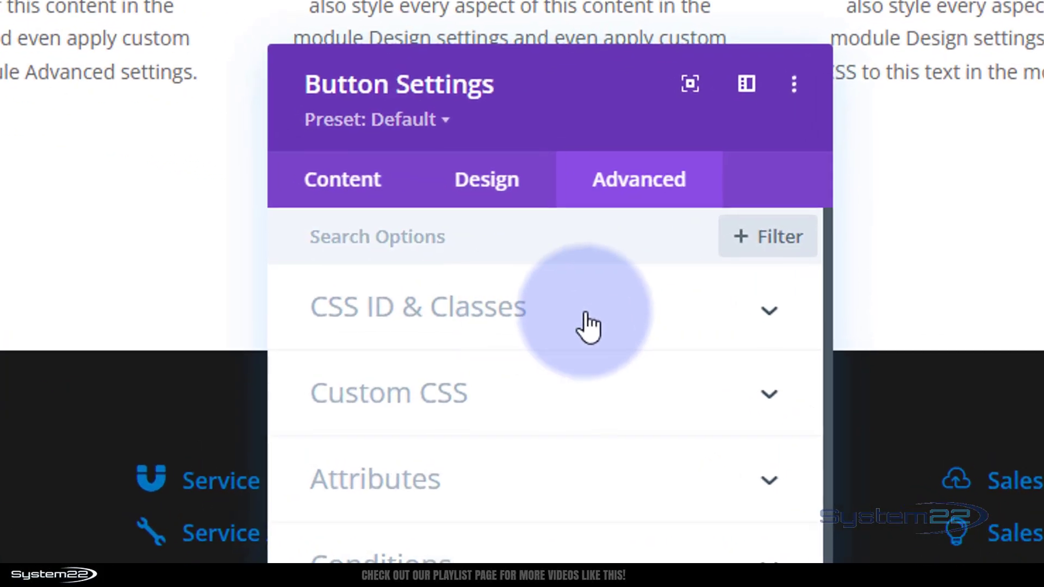
pyautogui.click(590, 326)
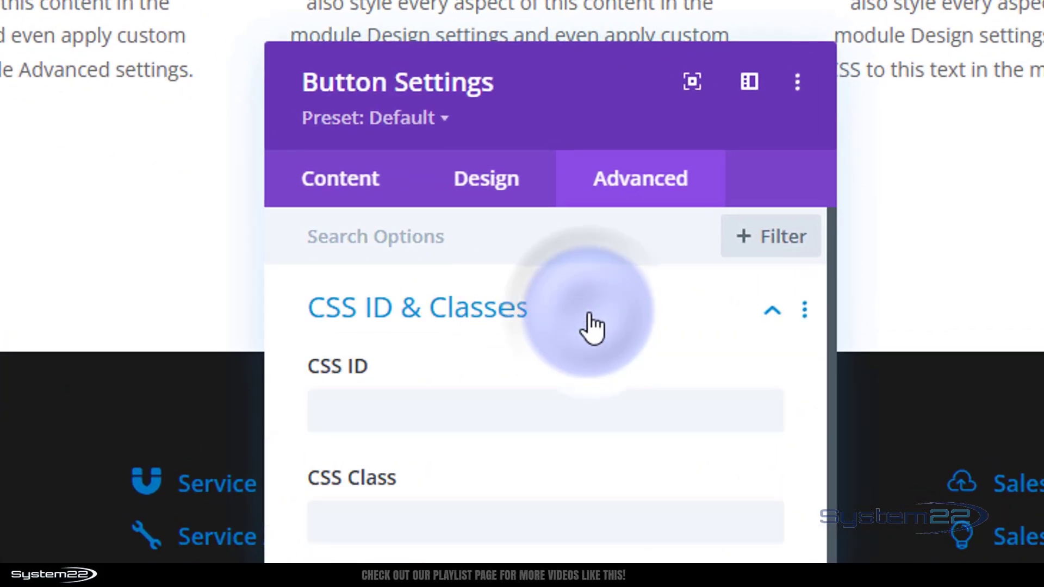
pyautogui.click(328, 526)
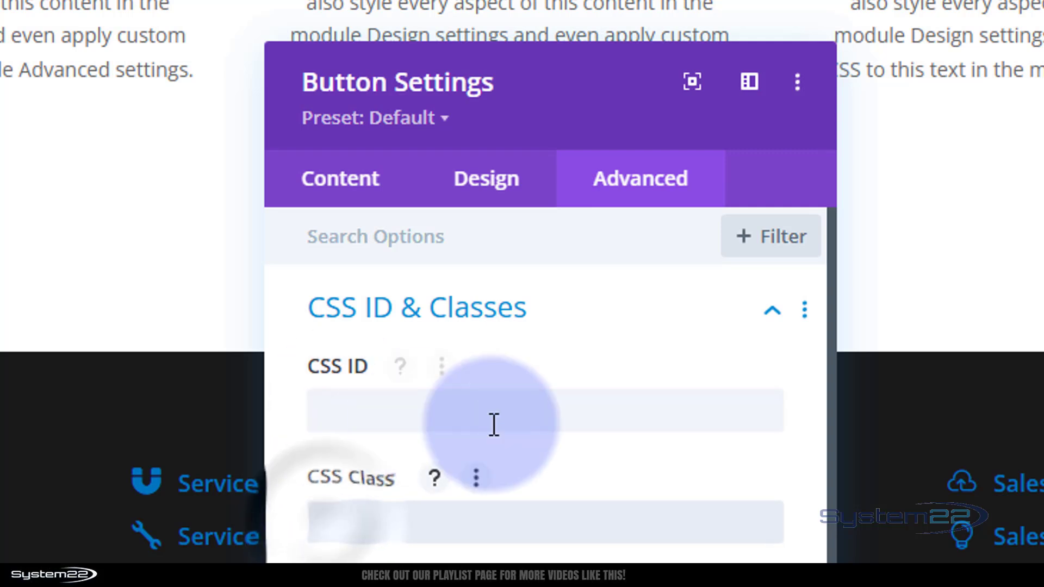
pyautogui.hotkey('ctrl', 'v')
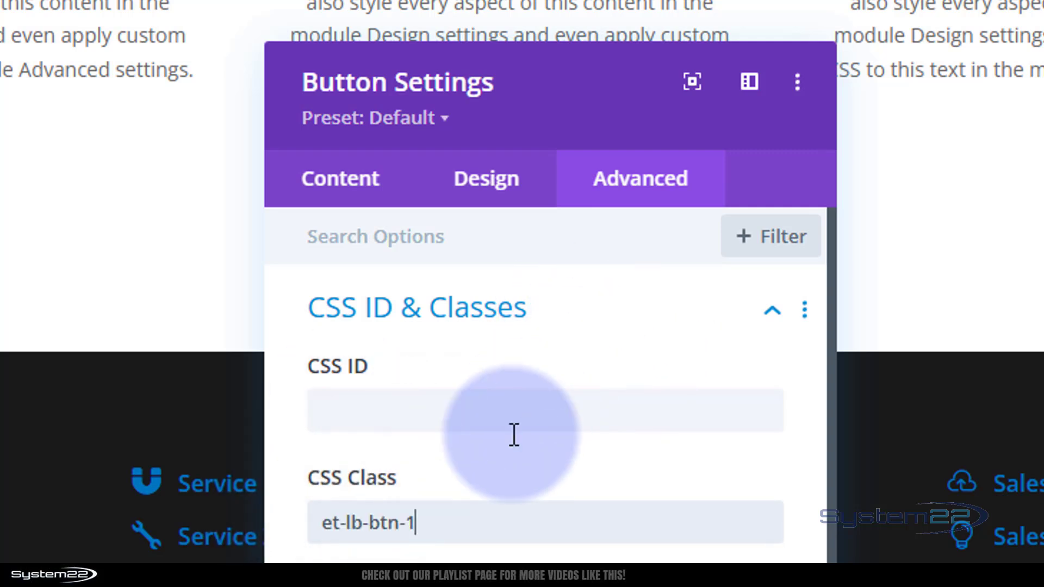
# - Change the number in the button's CSS class to 4, giving et-lb-btn-4, and save the button settings
pyautogui.doubleClick(418, 523)
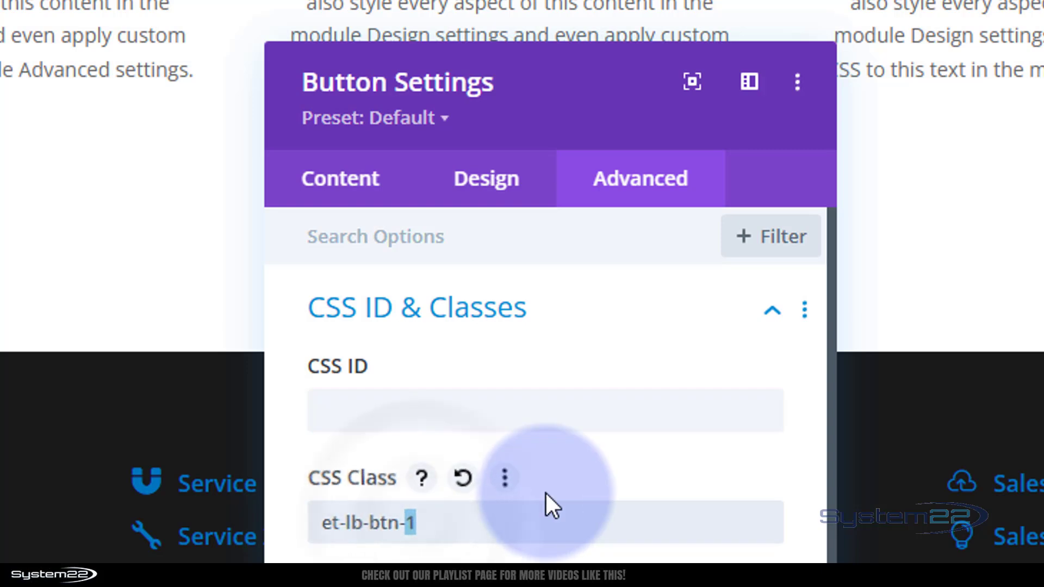
pyautogui.write('4')
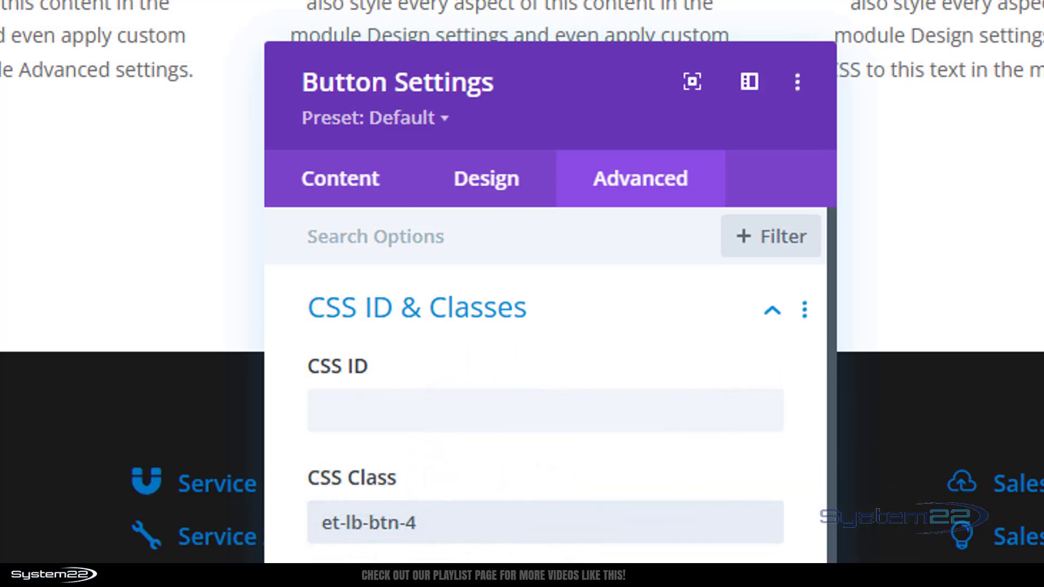
pyautogui.scroll(-10, 776, 492)
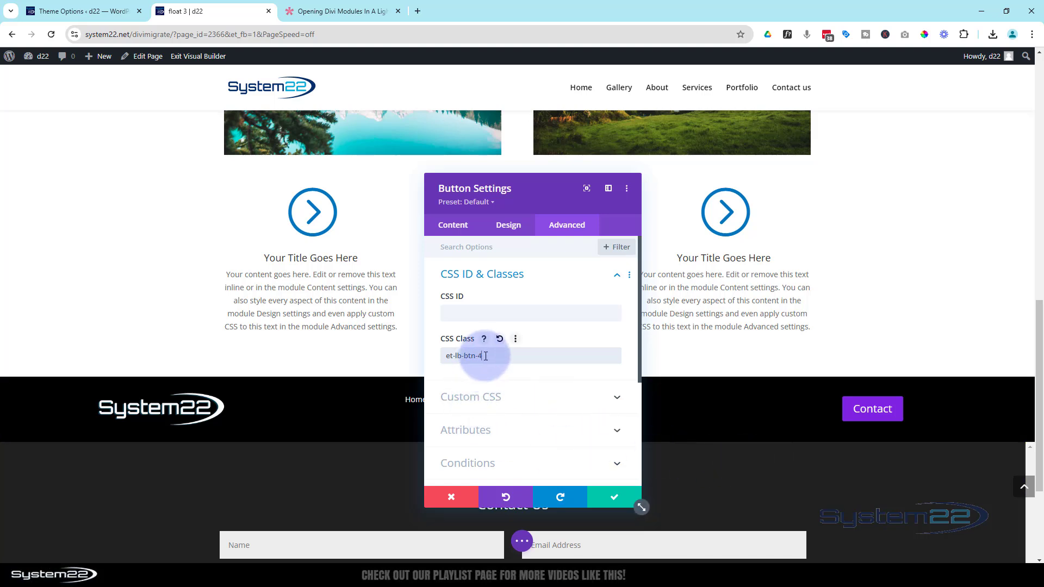
pyautogui.scroll(3, 727, 196)
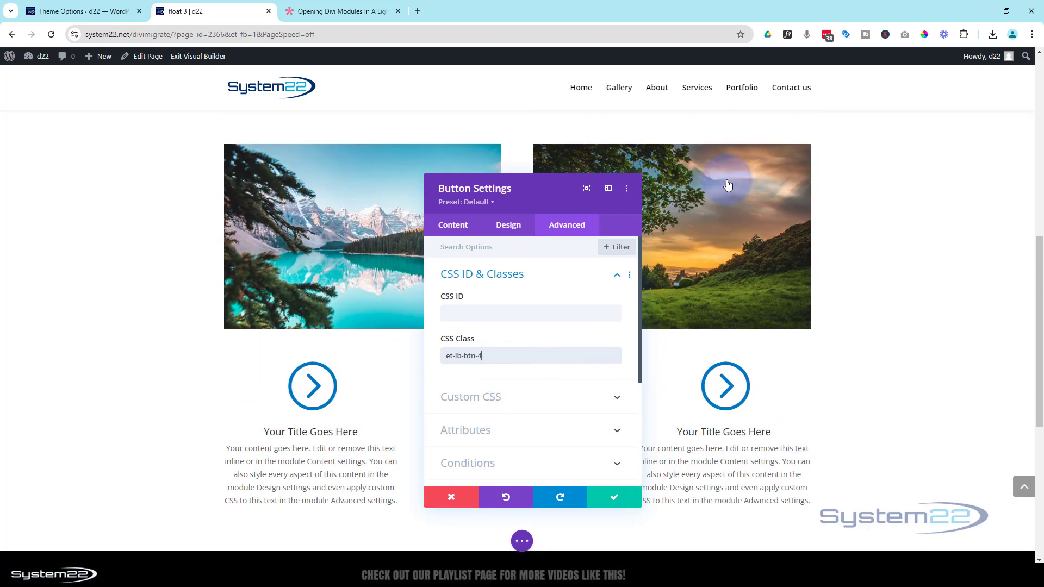
pyautogui.scroll(5, 727, 184)
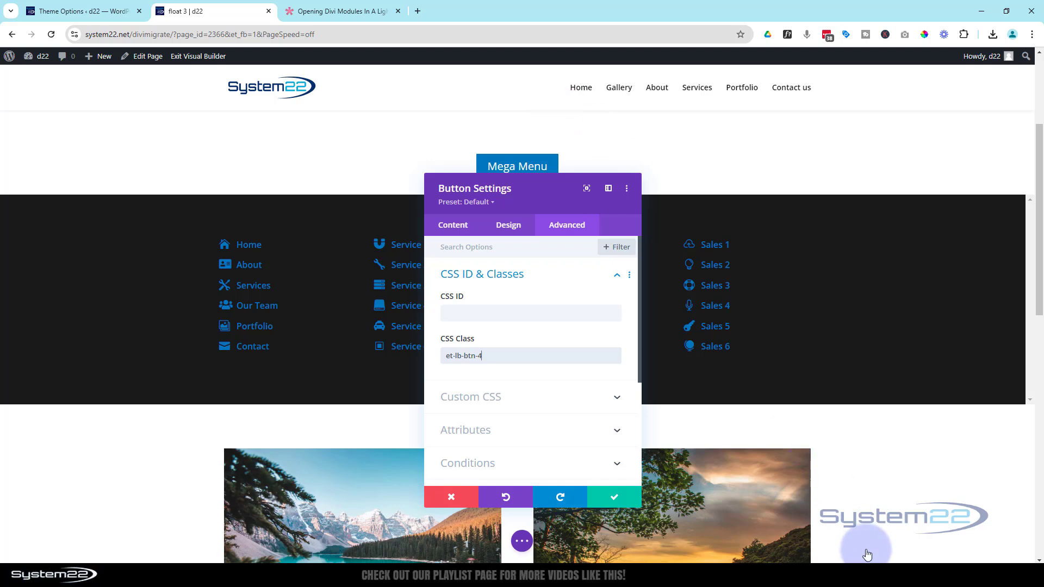
pyautogui.scroll(-7, 867, 554)
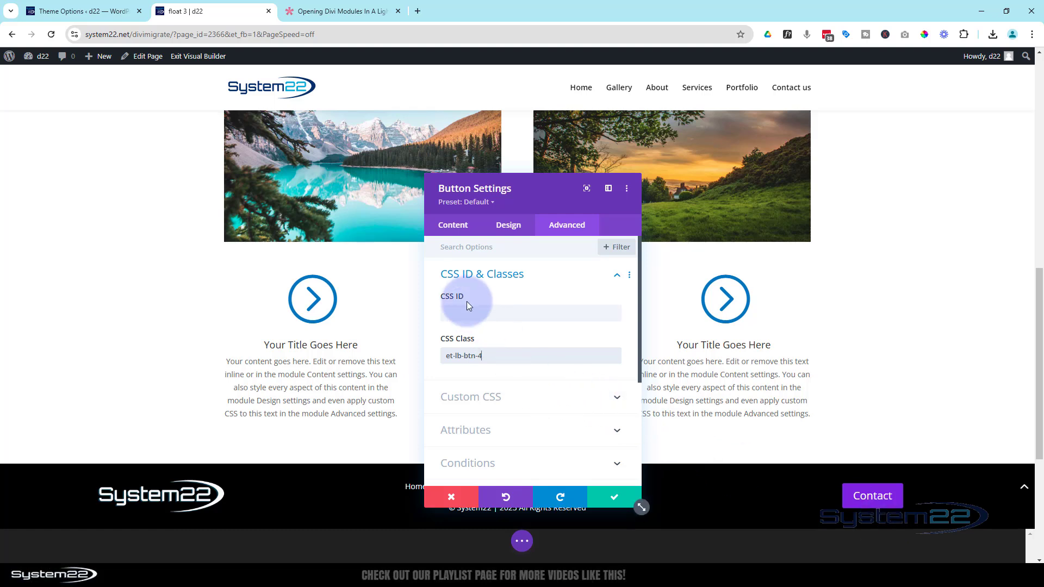
pyautogui.click(613, 498)
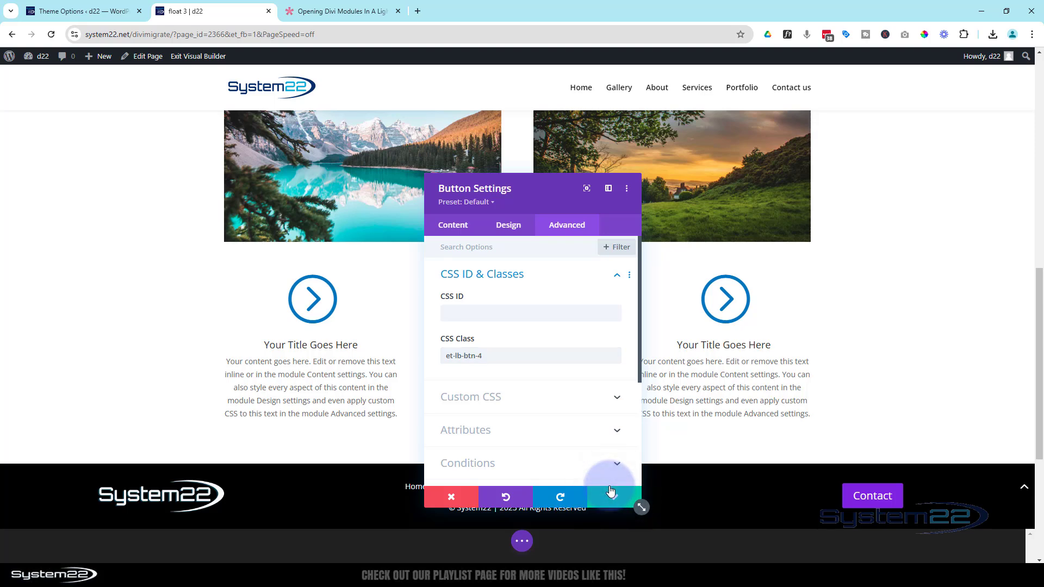
# - Copy the content section's class name et-lb-content-1 from the help article on opening Divi modules in a lightbox
pyautogui.click(322, 12)
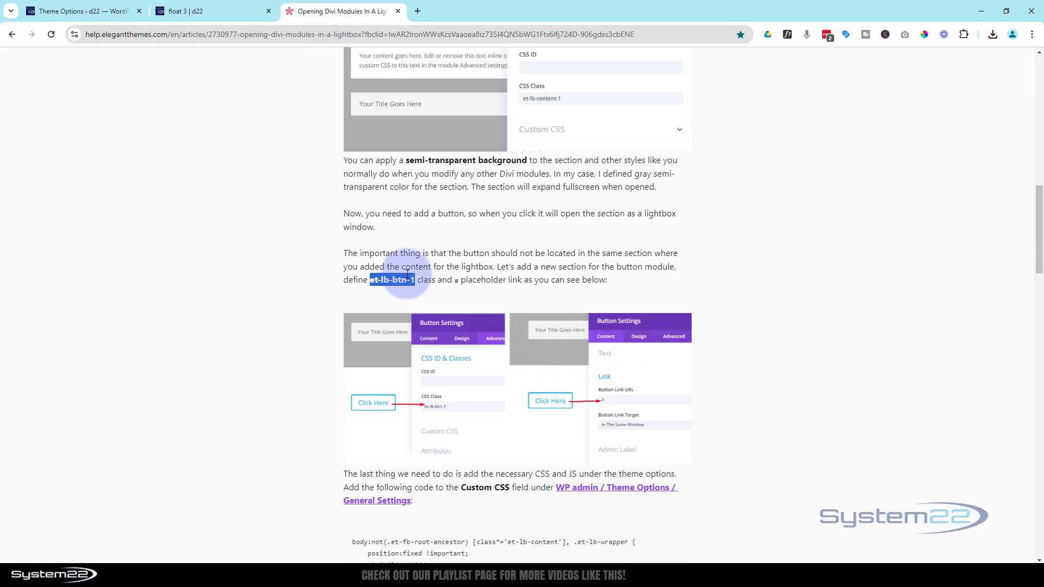
pyautogui.scroll(5, 408, 274)
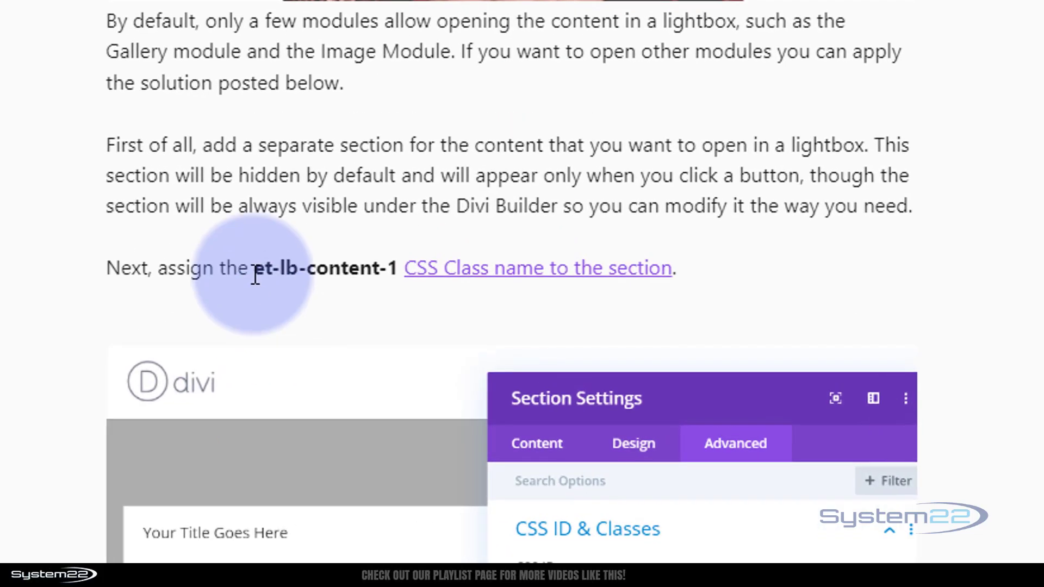
pyautogui.moveTo(257, 270); pyautogui.dragTo(398, 268)
pyautogui.hotkey('ctrl', 'c')
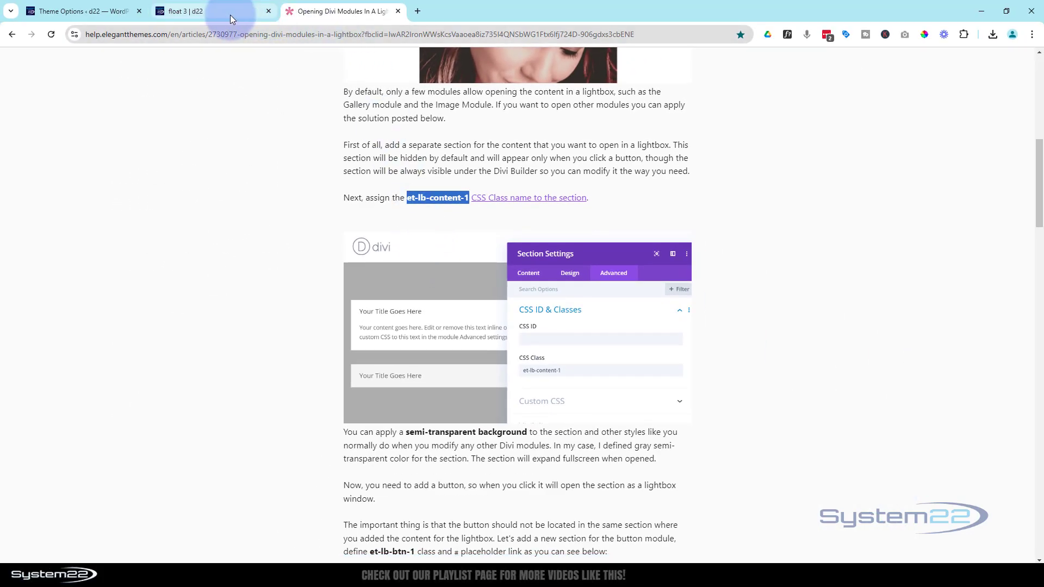
# - Open the settings of the dark icon-link section on the float 3 page and paste et-lb-content-1 as its CSS class
pyautogui.click(230, 14)
pyautogui.scroll(5, 348, 365)
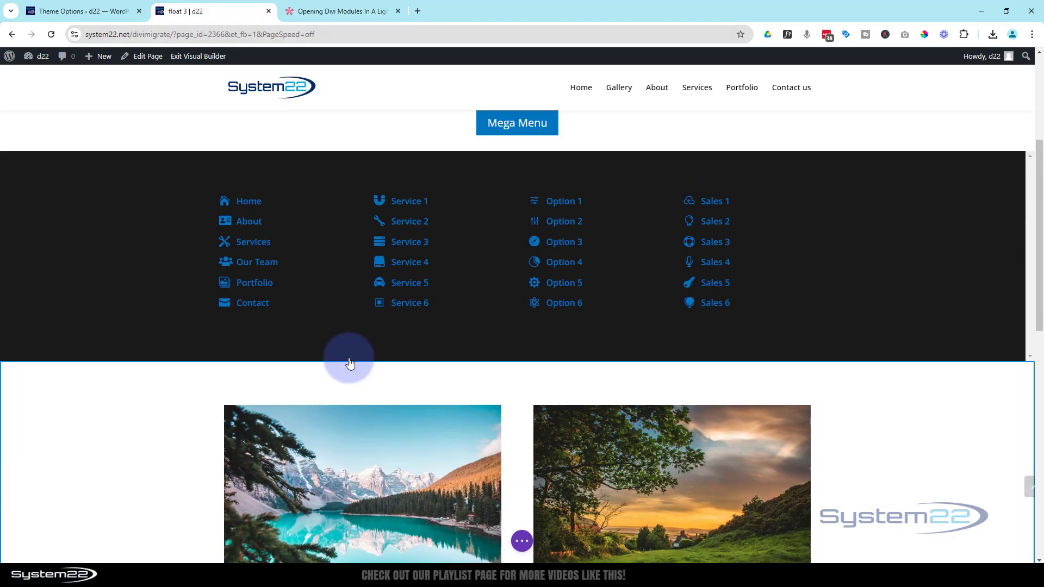
pyautogui.scroll(2, 350, 364)
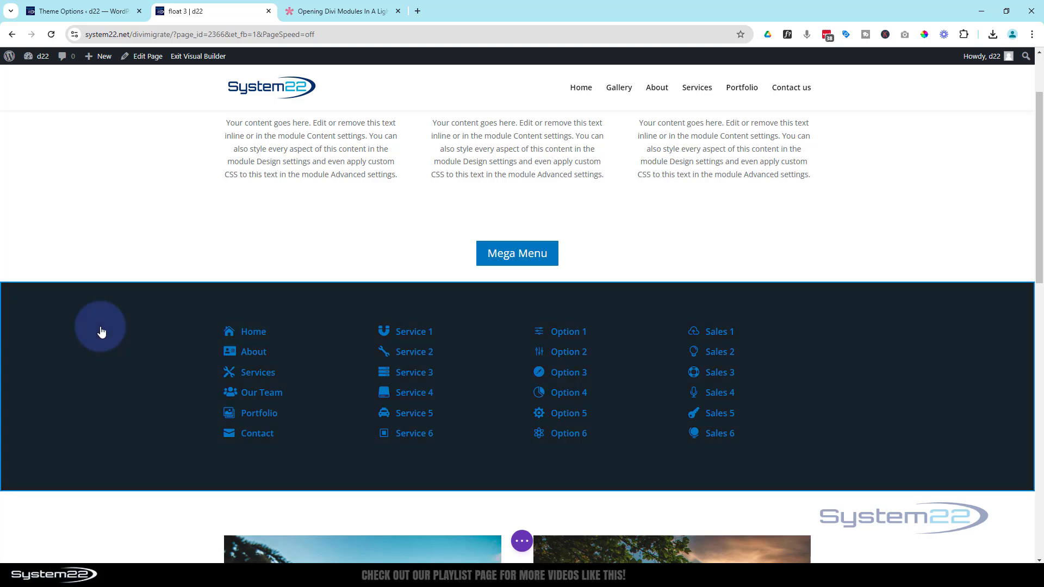
pyautogui.click(100, 328)
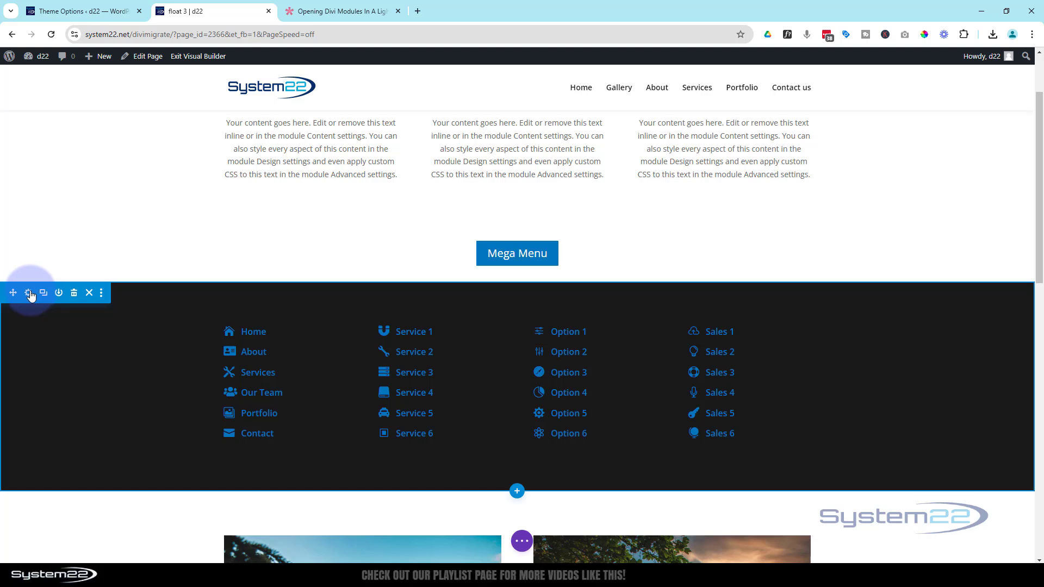
pyautogui.click(29, 293)
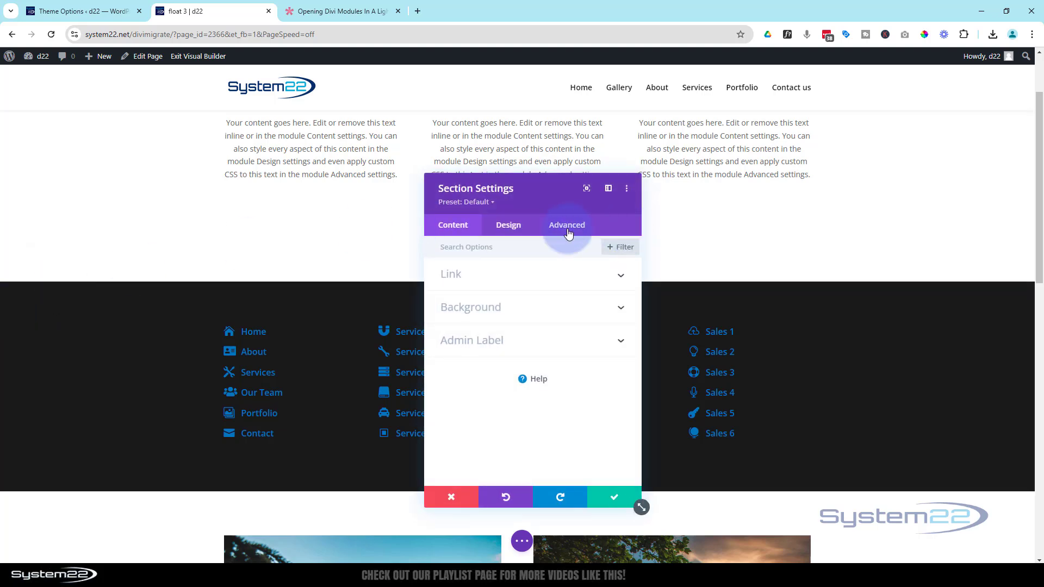
pyautogui.click(568, 233)
pyautogui.click(567, 279)
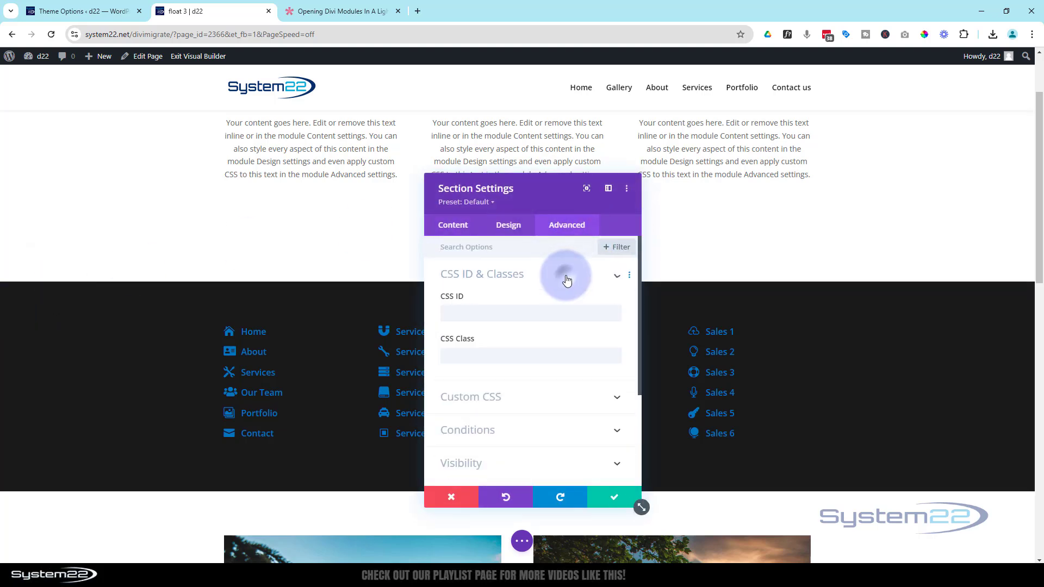
pyautogui.click(468, 355)
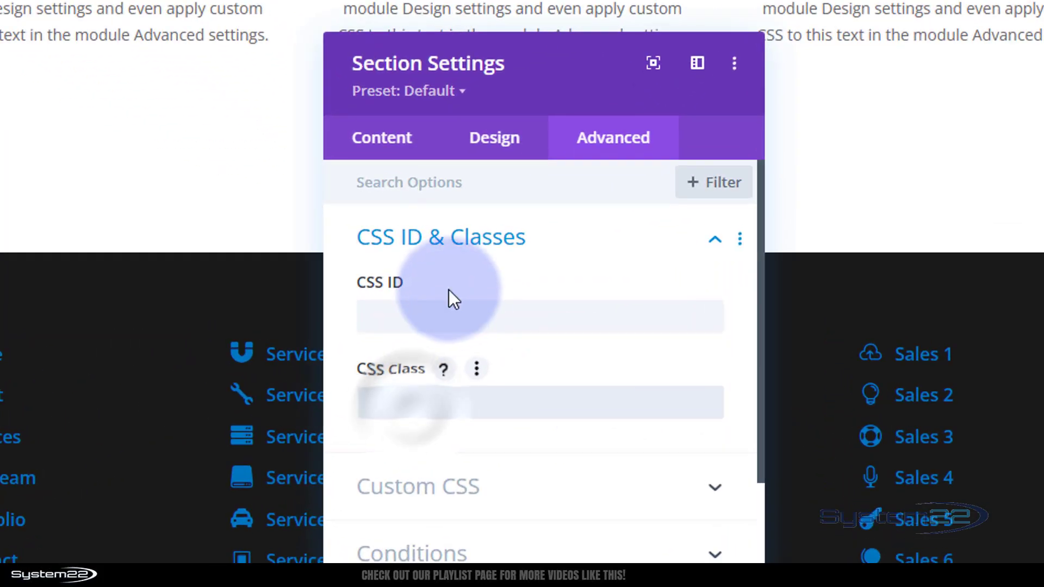
pyautogui.hotkey('ctrl', 'v')
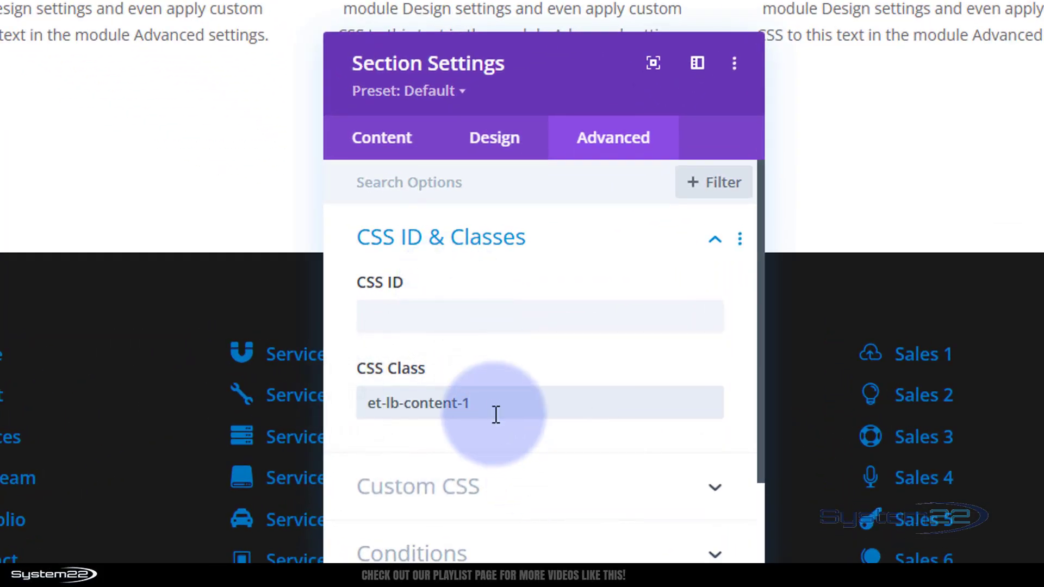
# - Change the number in the section's CSS class to 4, giving et-lb-content-4, and save the section settings
pyautogui.doubleClick(465, 403)
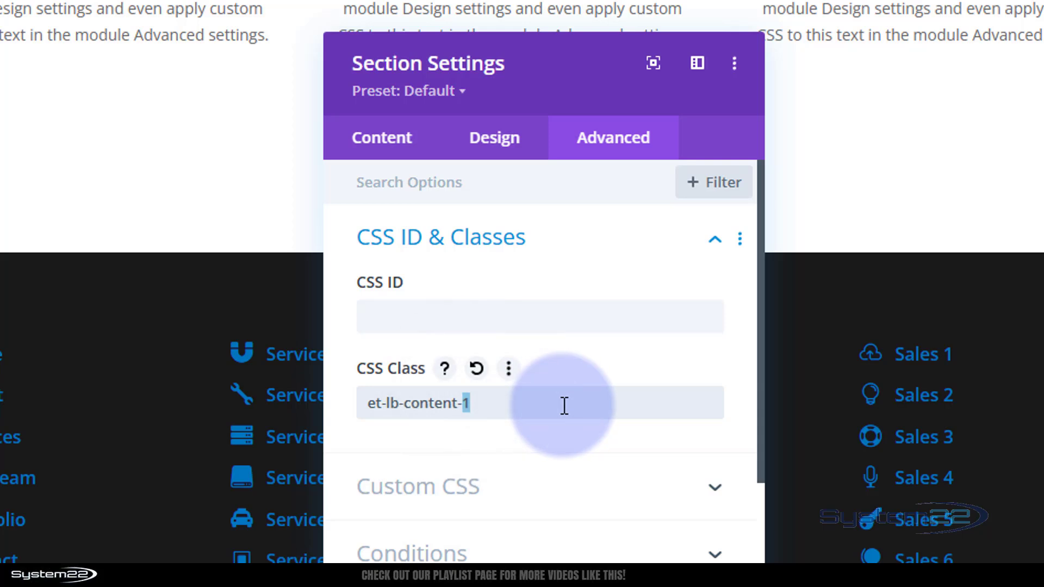
pyautogui.write('4')
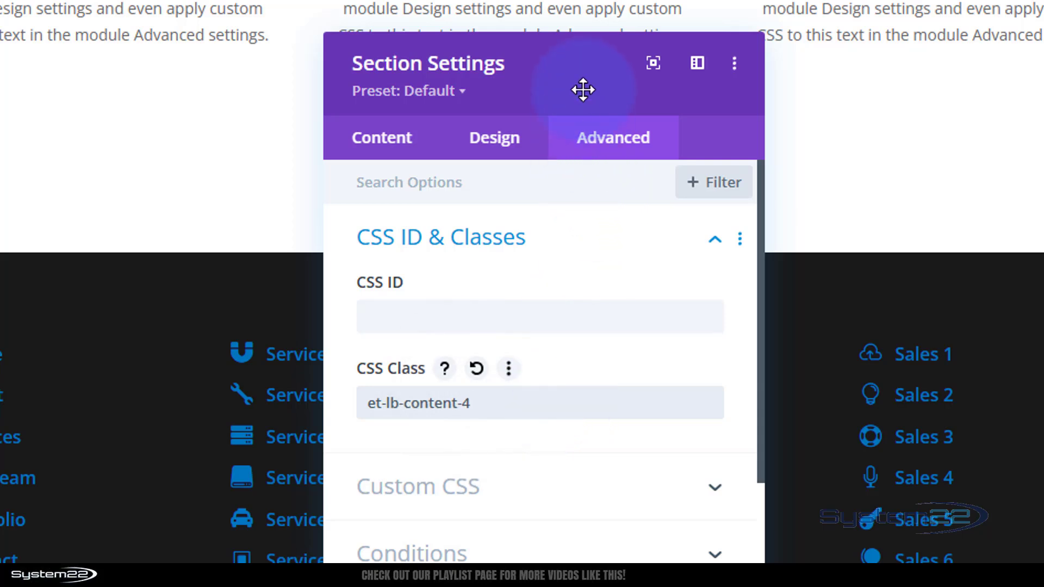
pyautogui.moveTo(583, 89); pyautogui.dragTo(1024, 363)
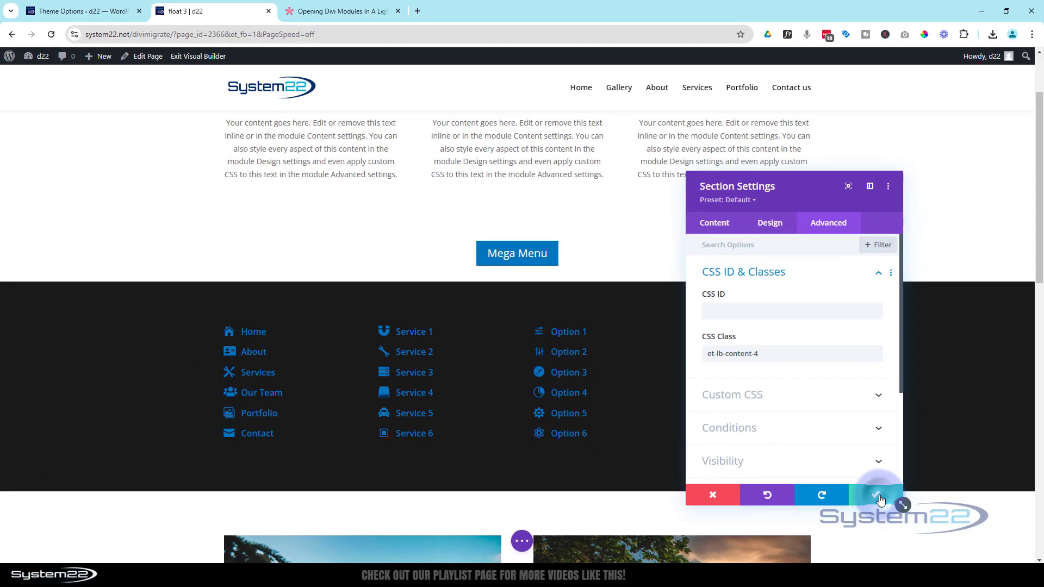
pyautogui.click(880, 500)
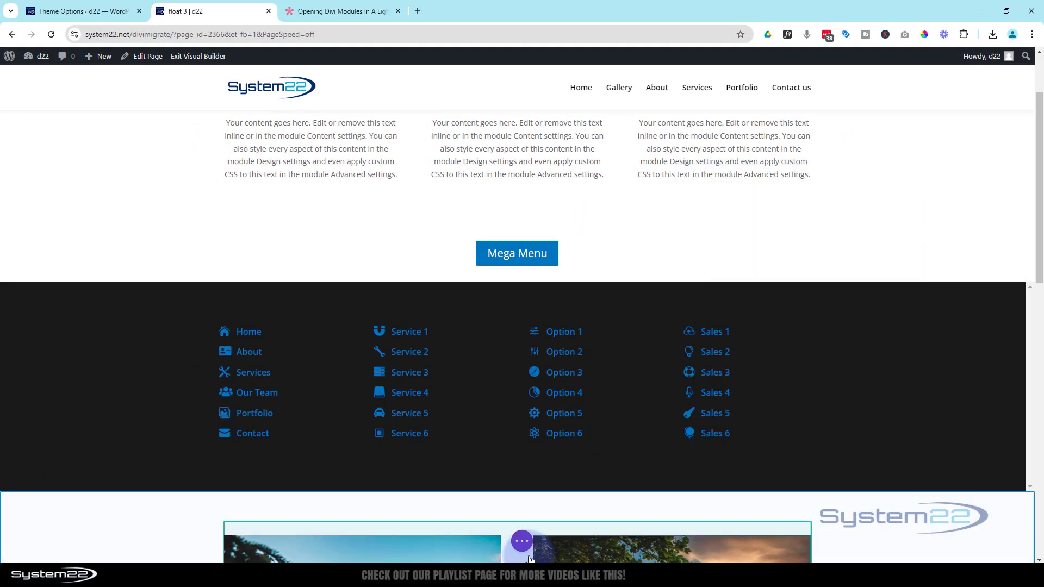
# - Save the float 3 page as a draft and exit the Visual Builder
pyautogui.moveTo(522, 546)
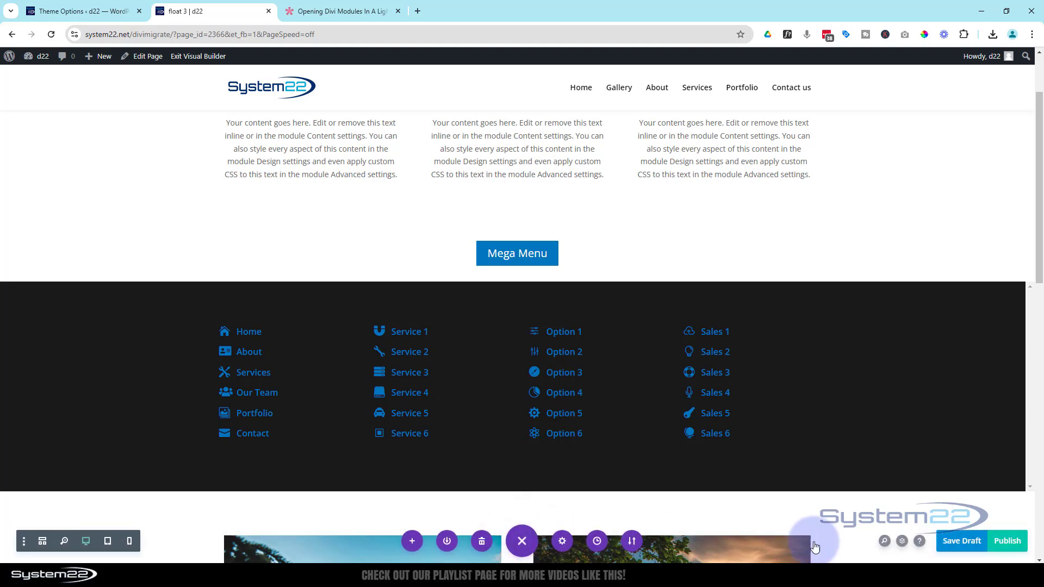
pyautogui.click(960, 541)
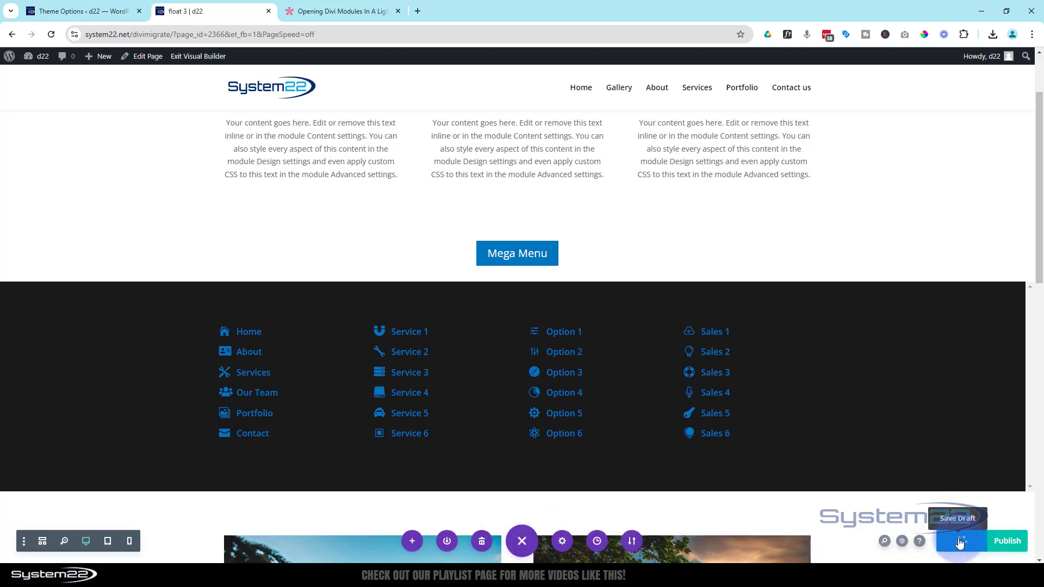
pyautogui.click(203, 57)
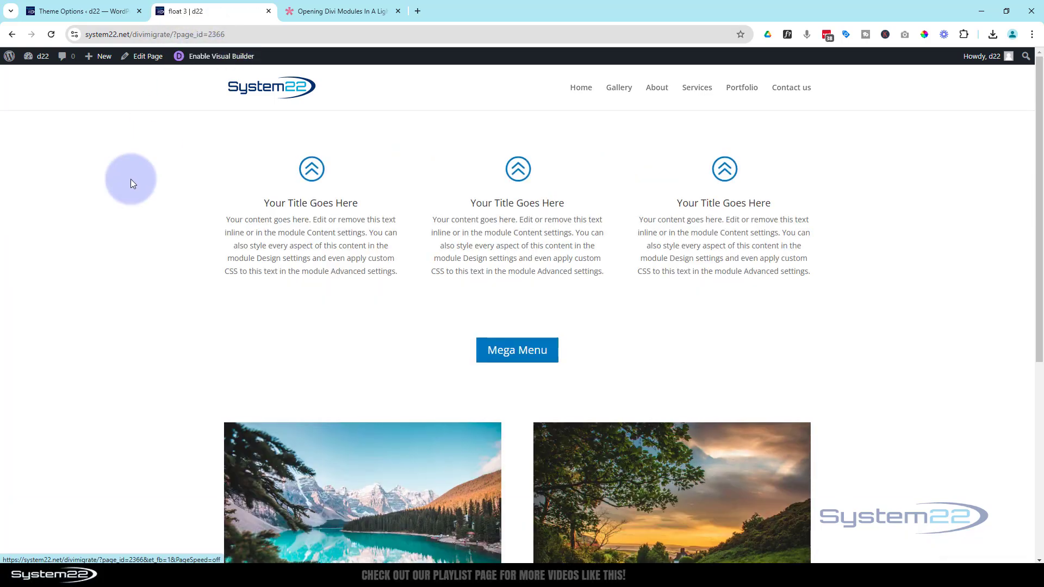
# - Test the Mega Menu button on the live page by opening, closing and reopening its lightbox
pyautogui.click(510, 355)
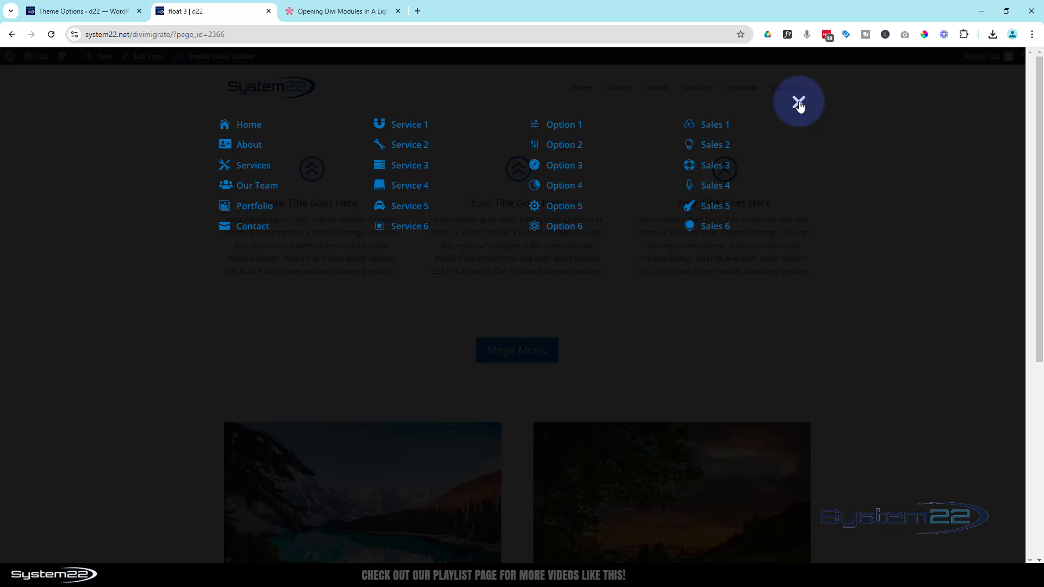
pyautogui.click(799, 103)
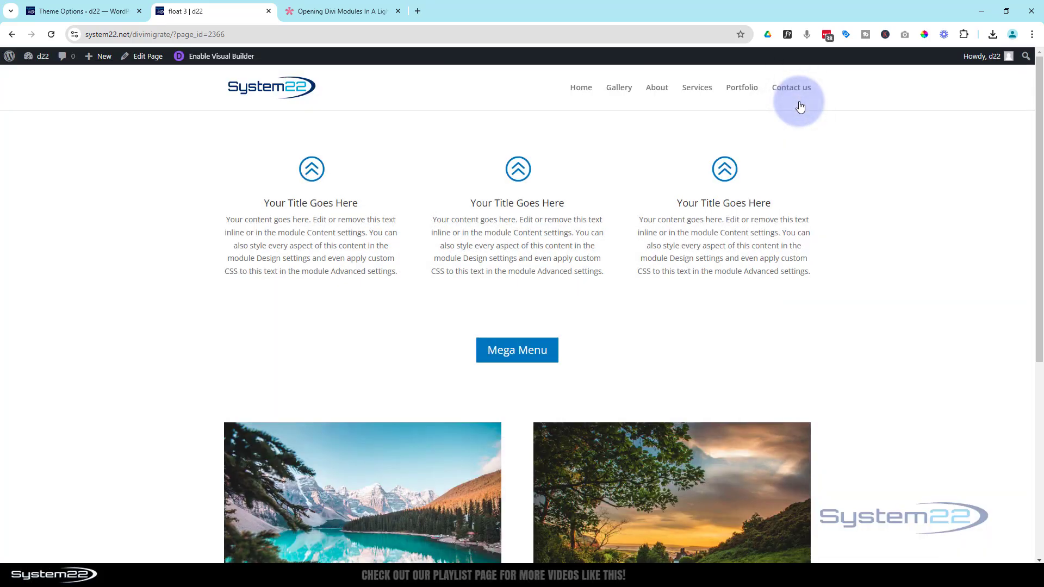
pyautogui.click(507, 352)
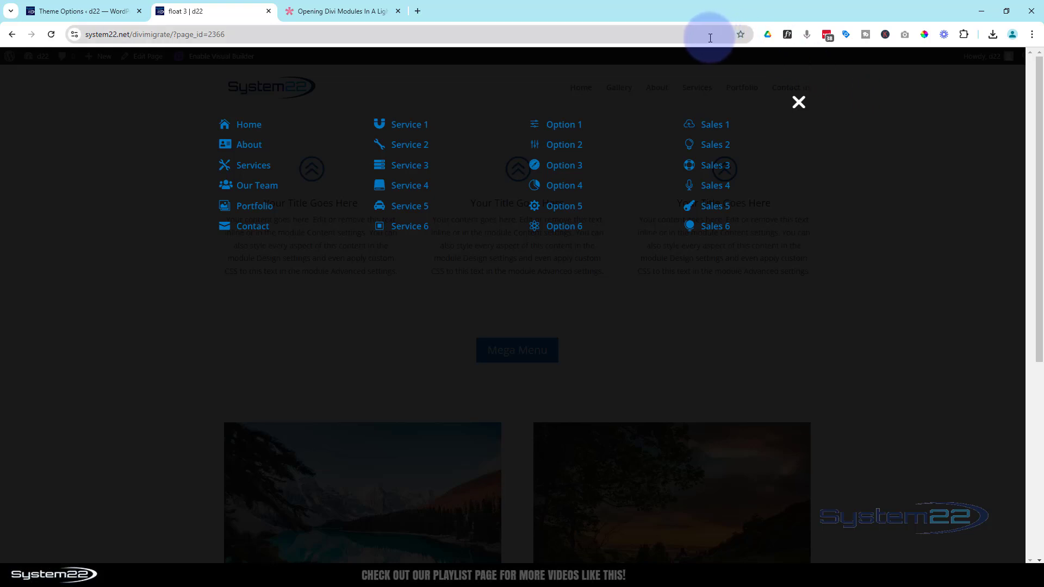
# - Set the lightbox closing icon's color to blue in the Custom CSS of the general Divi Theme Options and save the changes
pyautogui.click(77, 12)
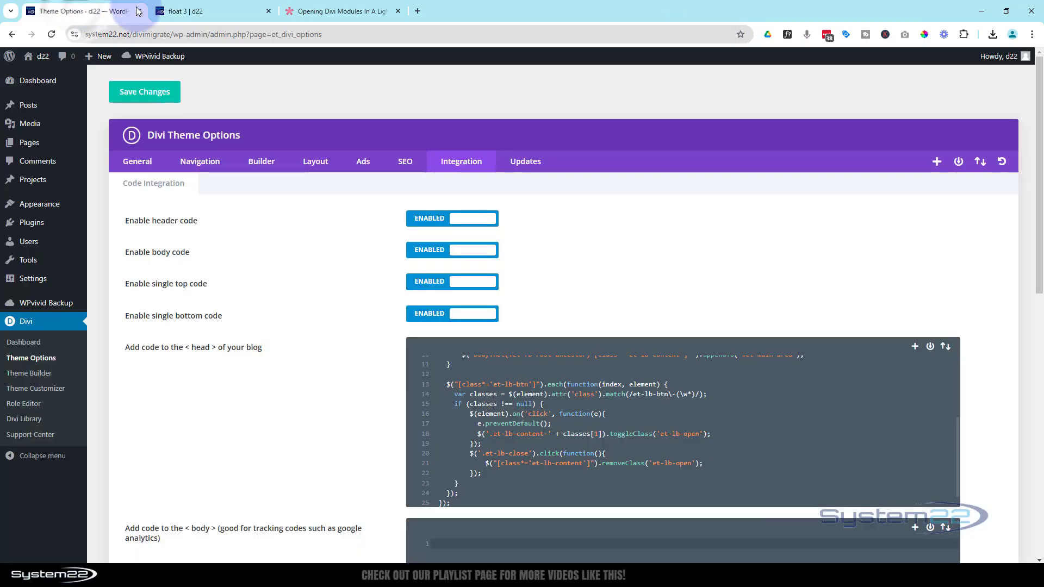
pyautogui.click(138, 161)
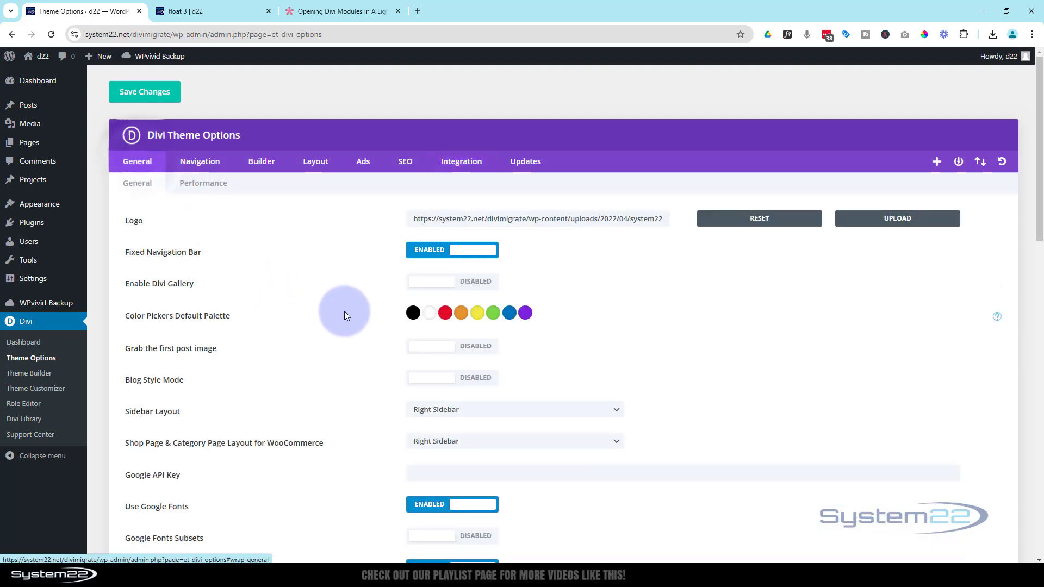
pyautogui.scroll(-10, 344, 315)
pyautogui.scroll(-5, 345, 312)
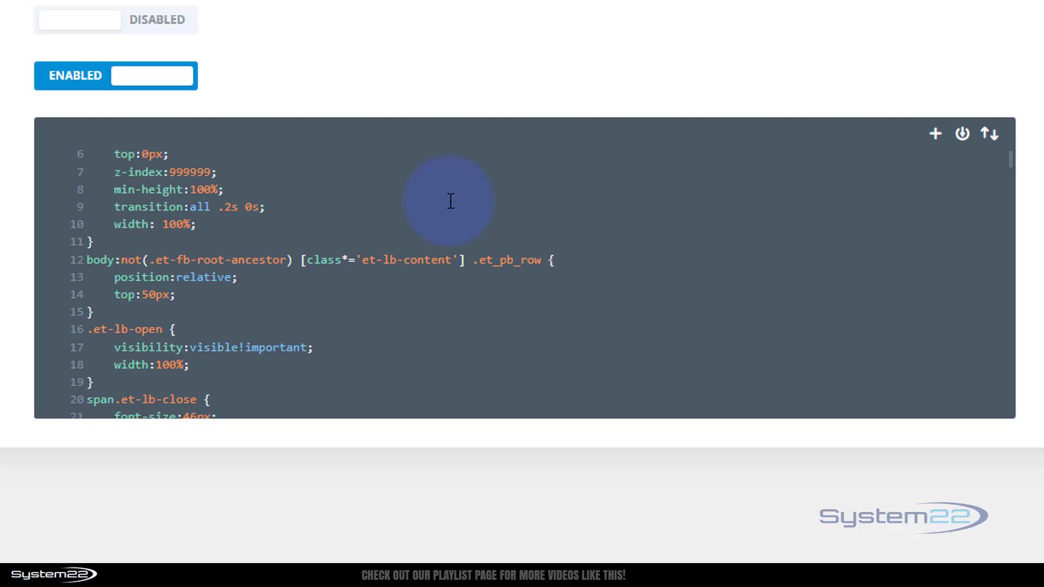
pyautogui.scroll(-5, 449, 199)
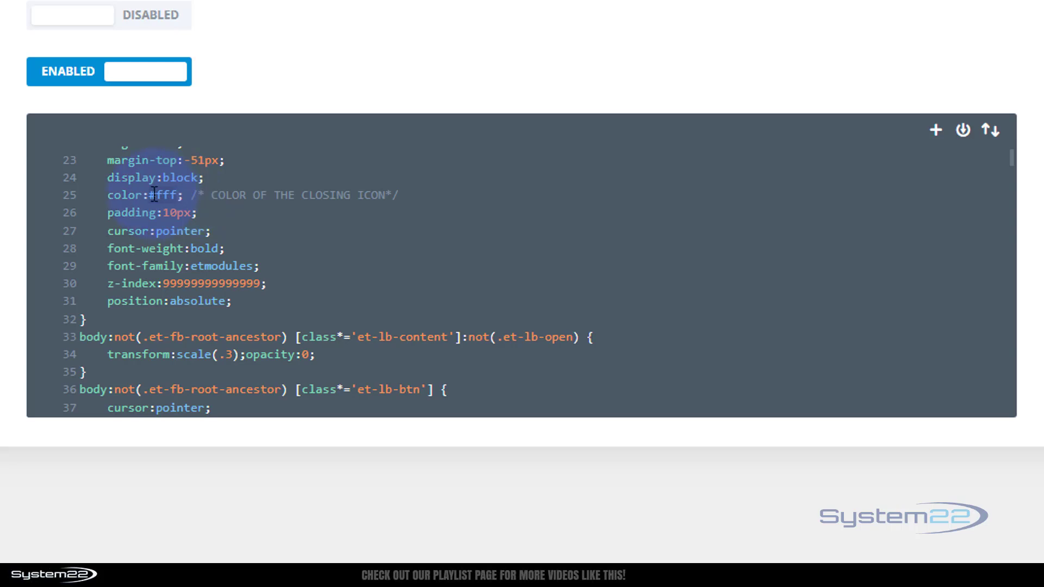
pyautogui.write('blue')
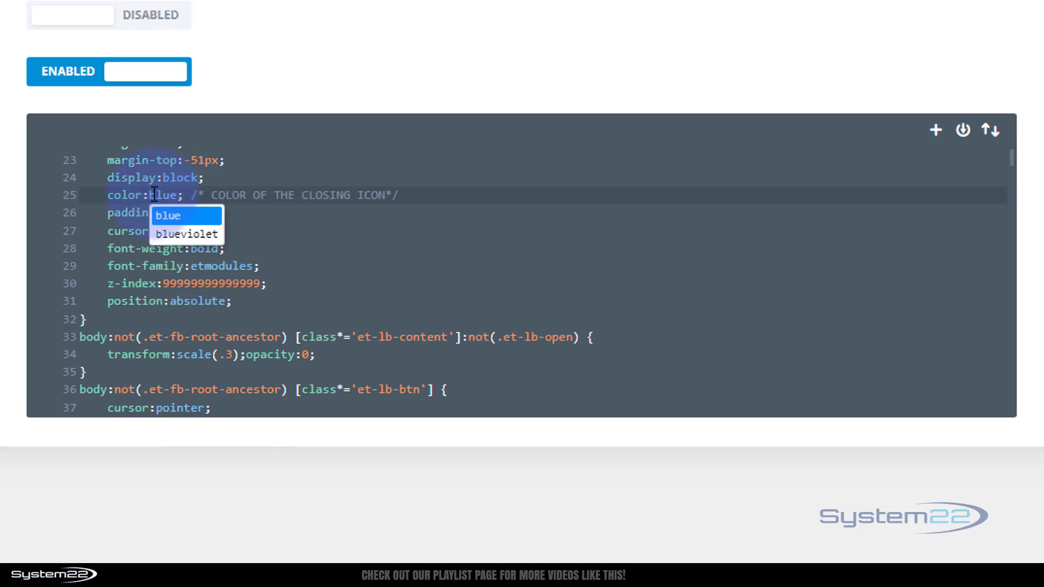
pyautogui.click(511, 197)
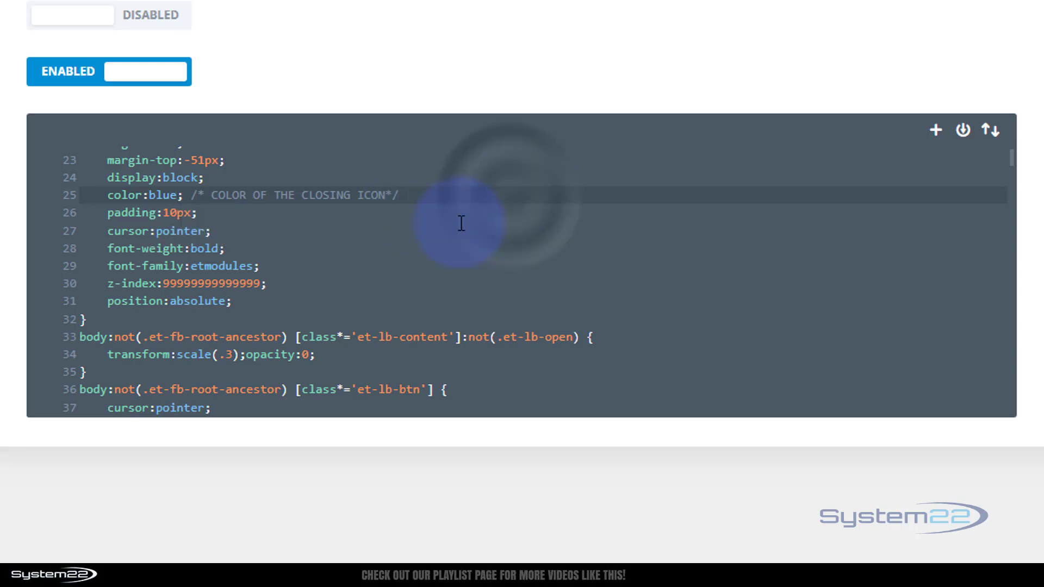
pyautogui.scroll(2, 368, 243)
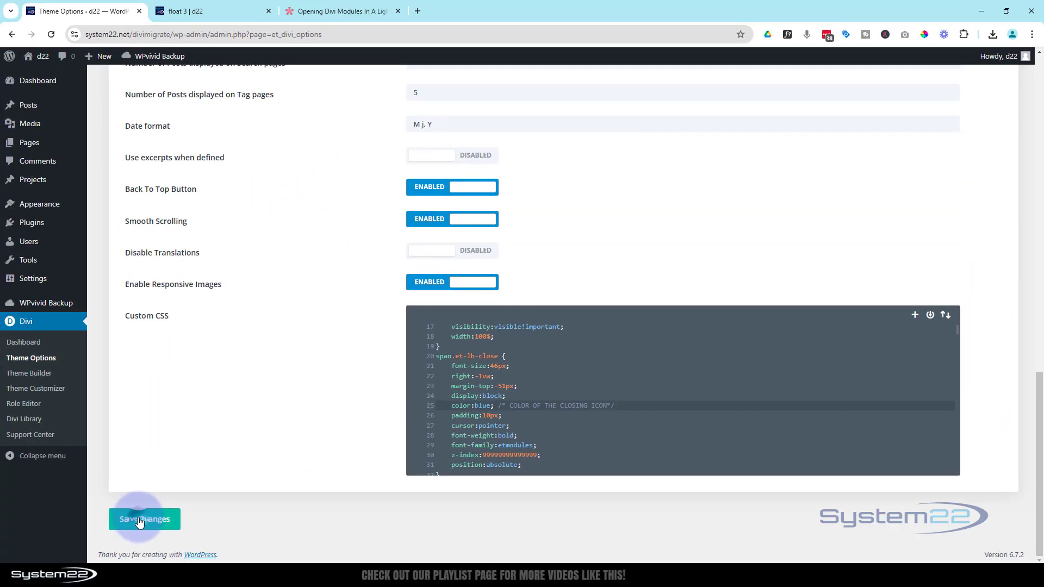
pyautogui.click(140, 521)
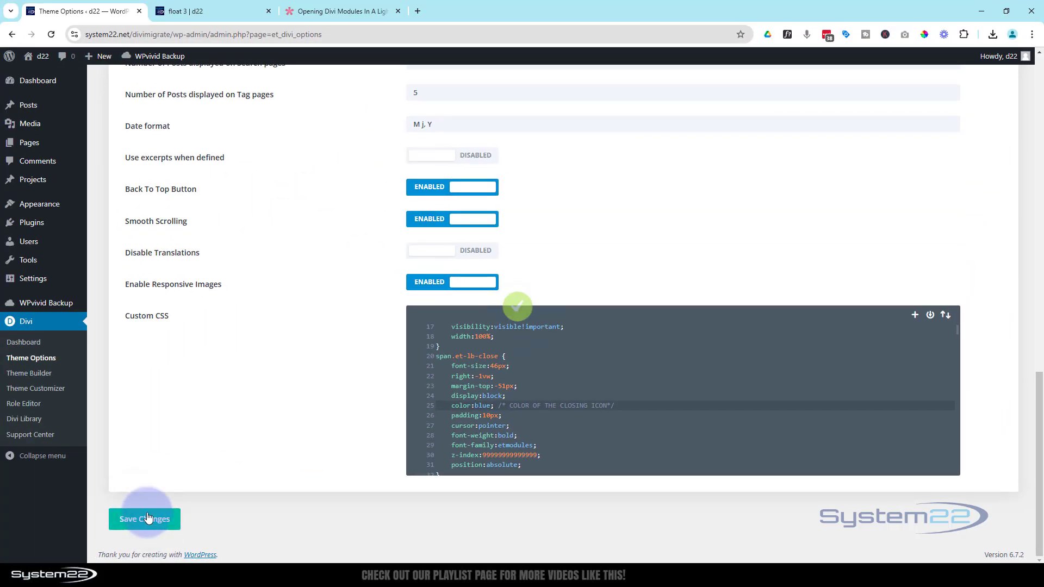
# - Return to the float 3 page and check the closing icon's color by opening and closing the Mega Menu lightbox
pyautogui.click(345, 11)
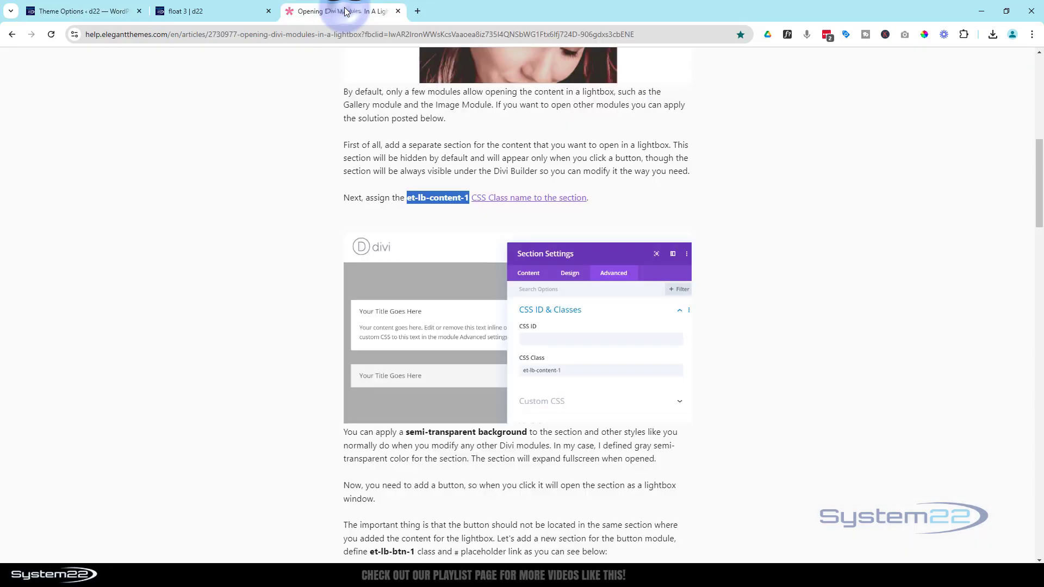
pyautogui.click(217, 11)
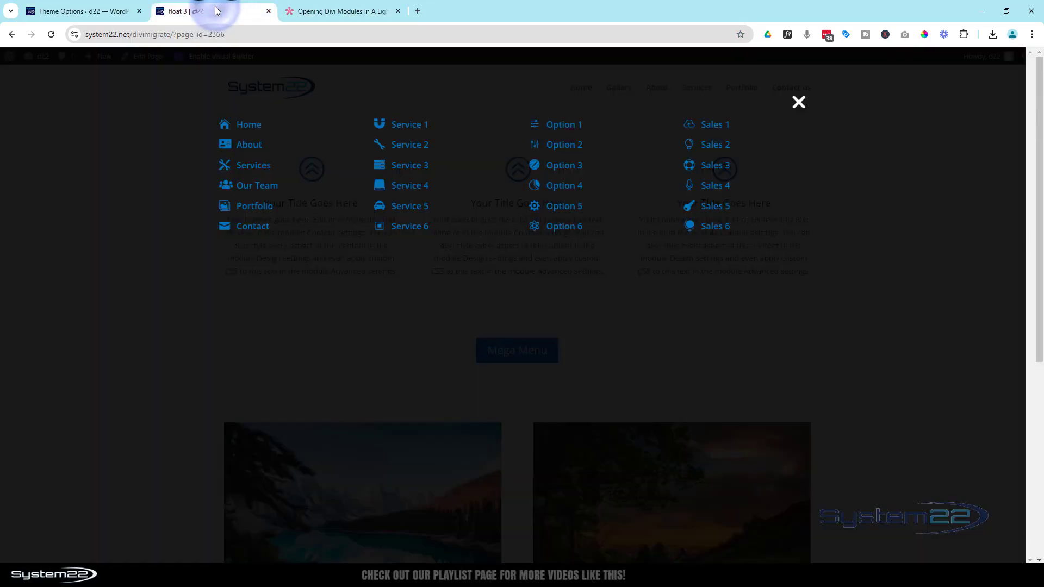
pyautogui.click(800, 102)
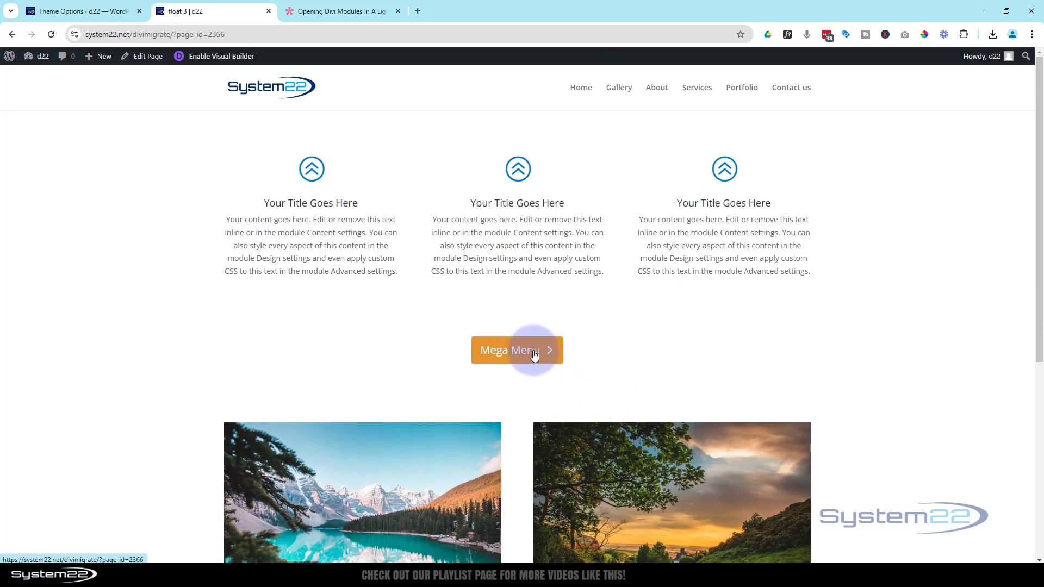
pyautogui.click(533, 353)
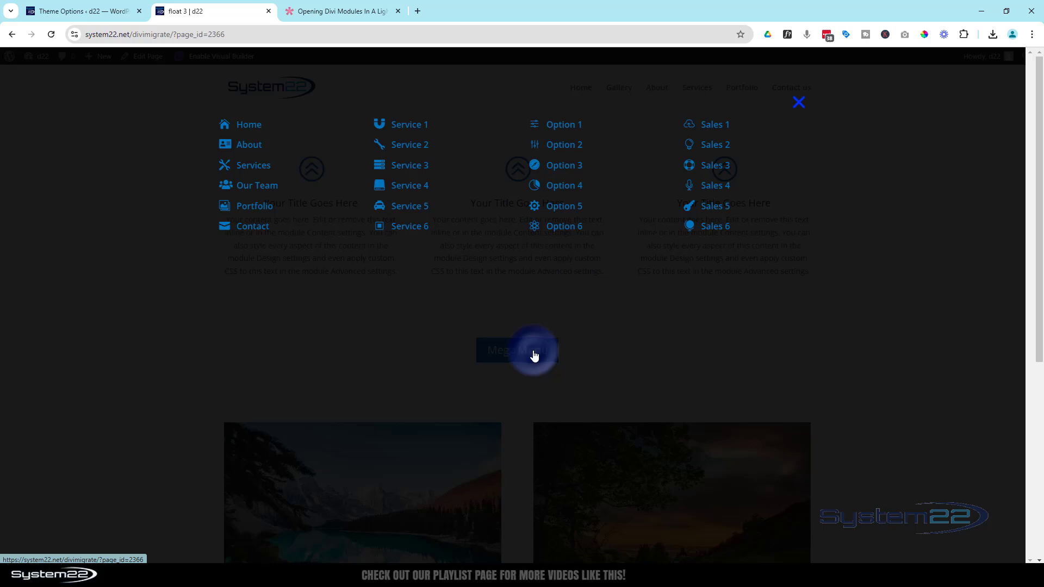
pyautogui.click(800, 105)
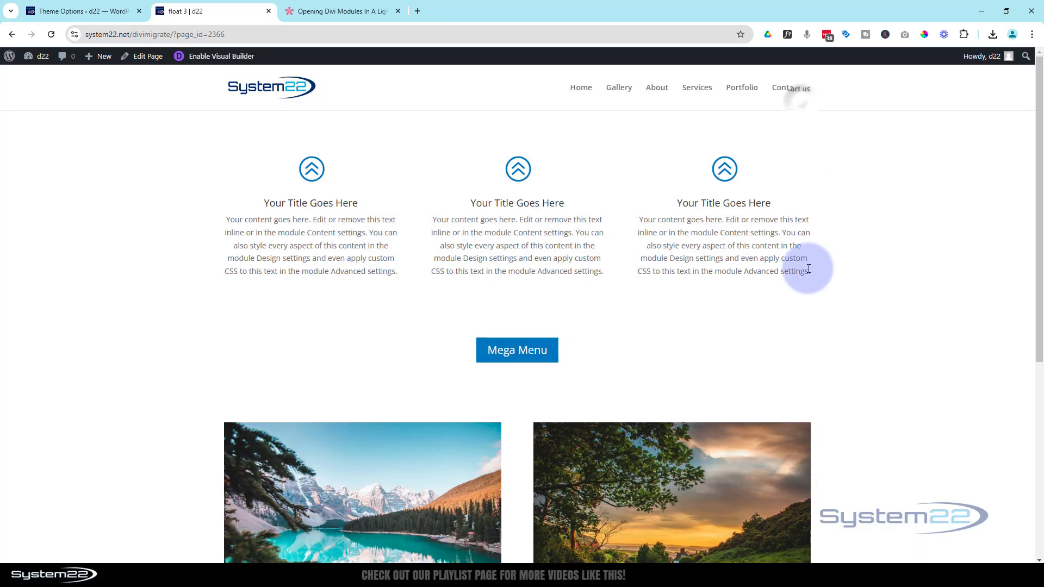
pyautogui.click(524, 355)
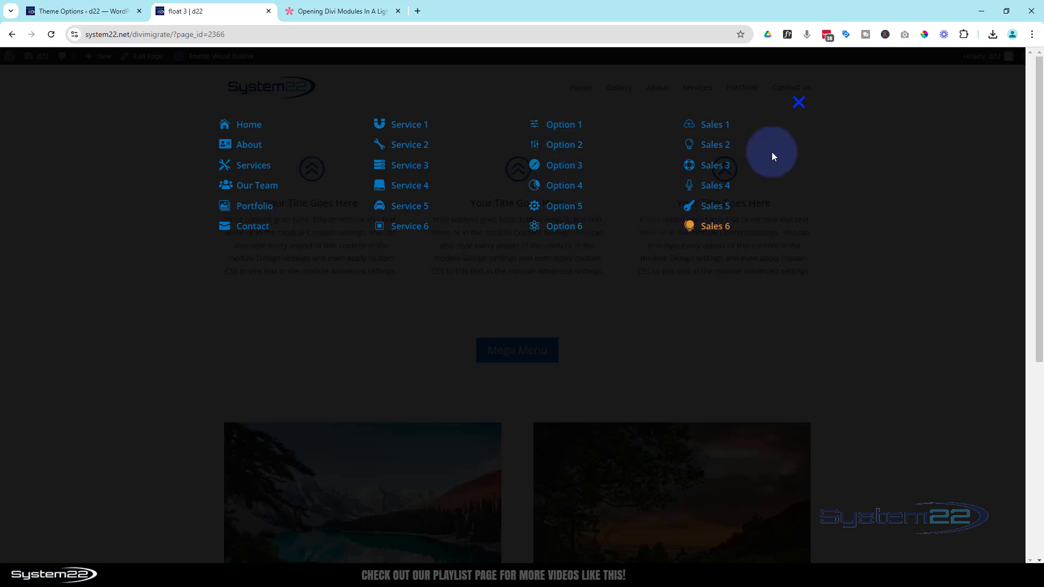
pyautogui.click(798, 103)
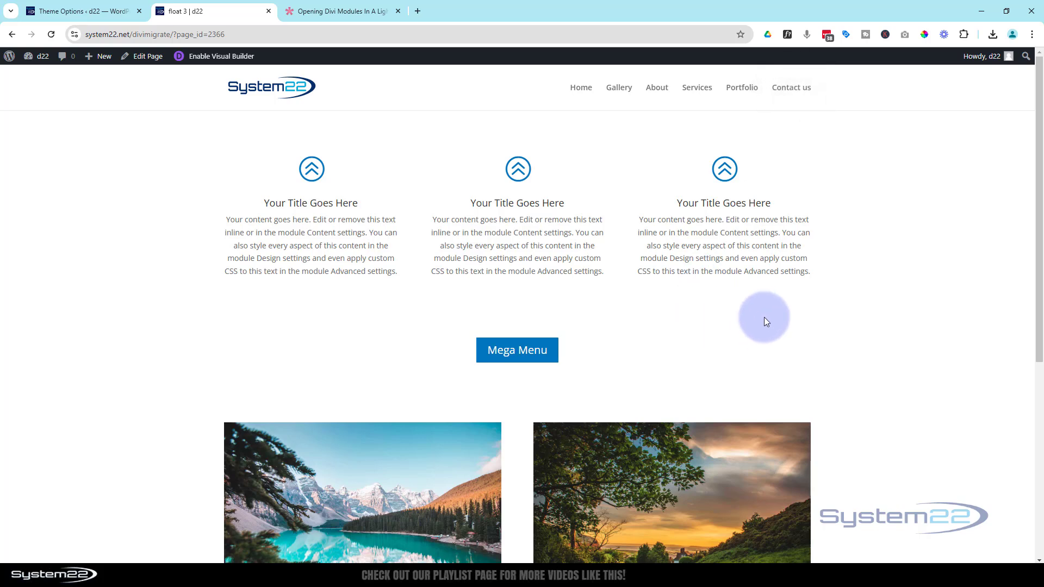
# - Check the closing icon's color on the footer's Contact lightbox by opening and closing the contact form
pyautogui.scroll(-6, 763, 308)
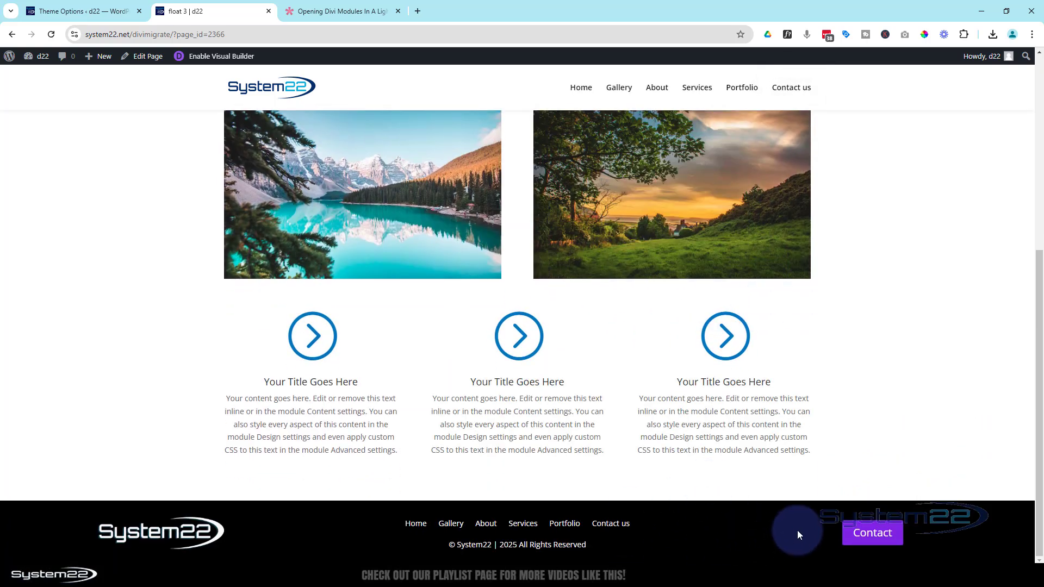
pyautogui.click(872, 533)
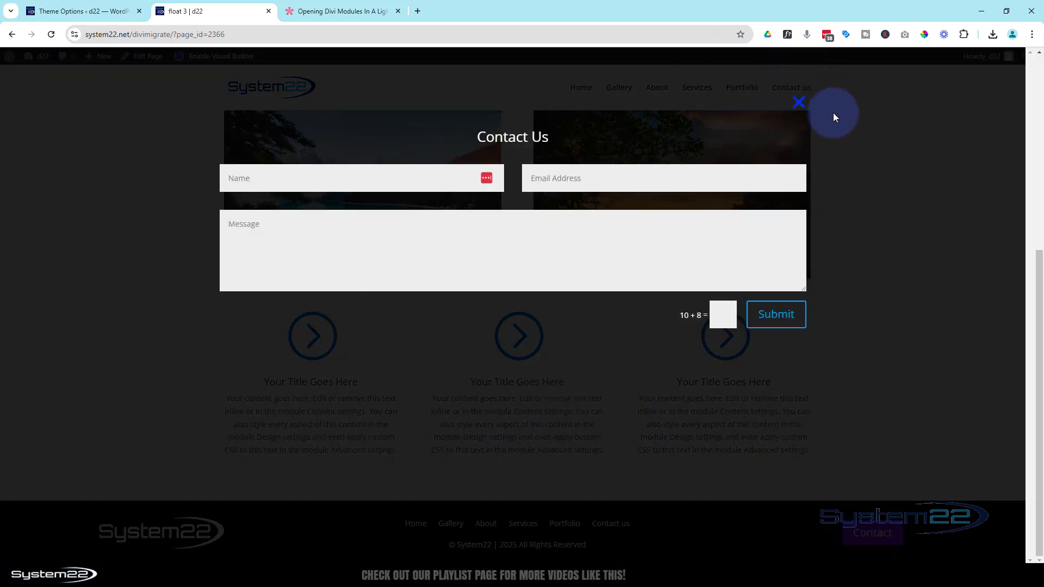
pyautogui.click(803, 102)
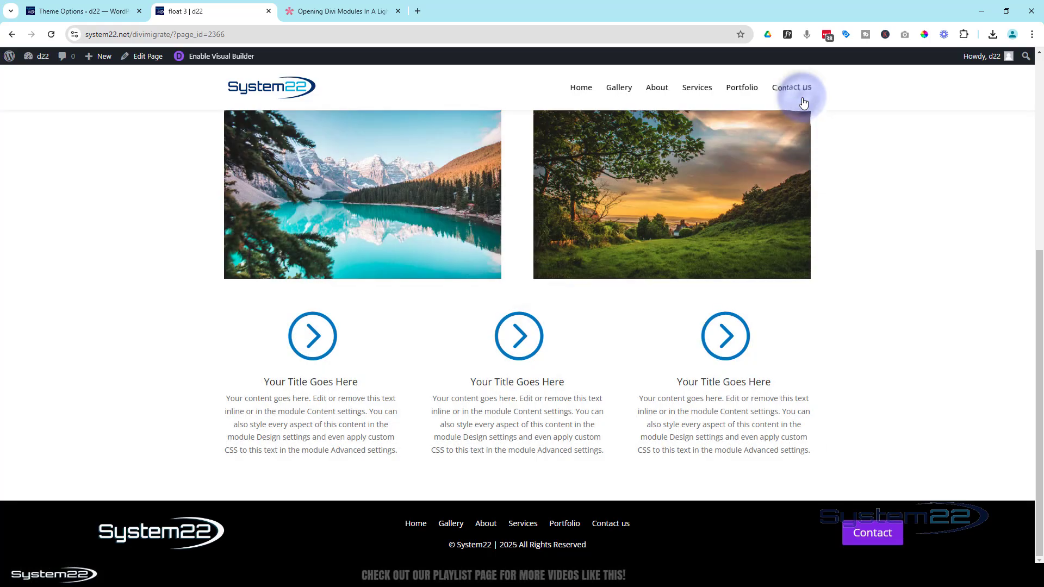
# - Open the Mega Menu lightbox on the float 3 page to view its icon links
pyautogui.scroll(3, 690, 466)
pyautogui.scroll(1, 690, 465)
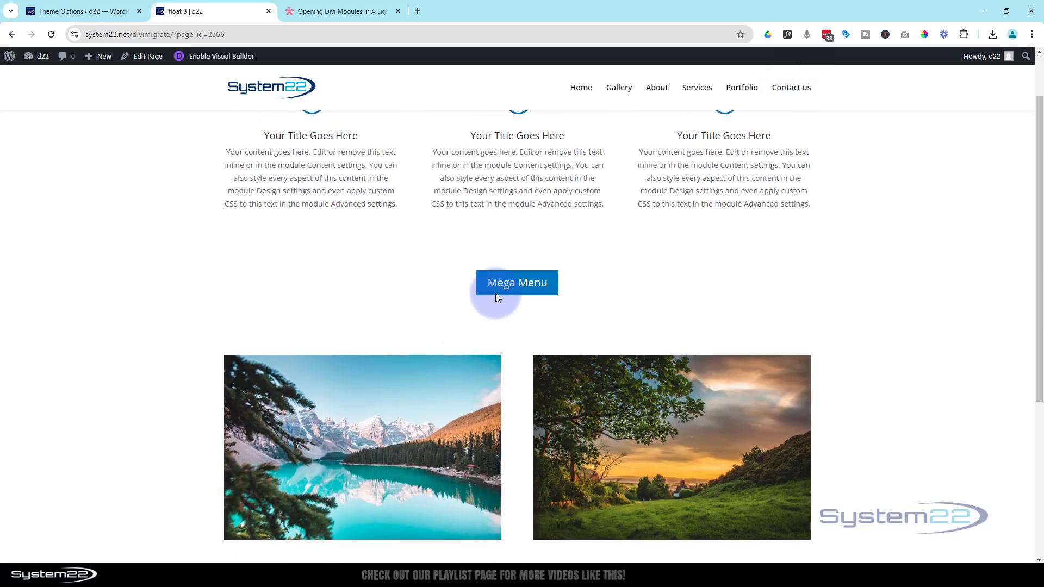
pyautogui.click(512, 288)
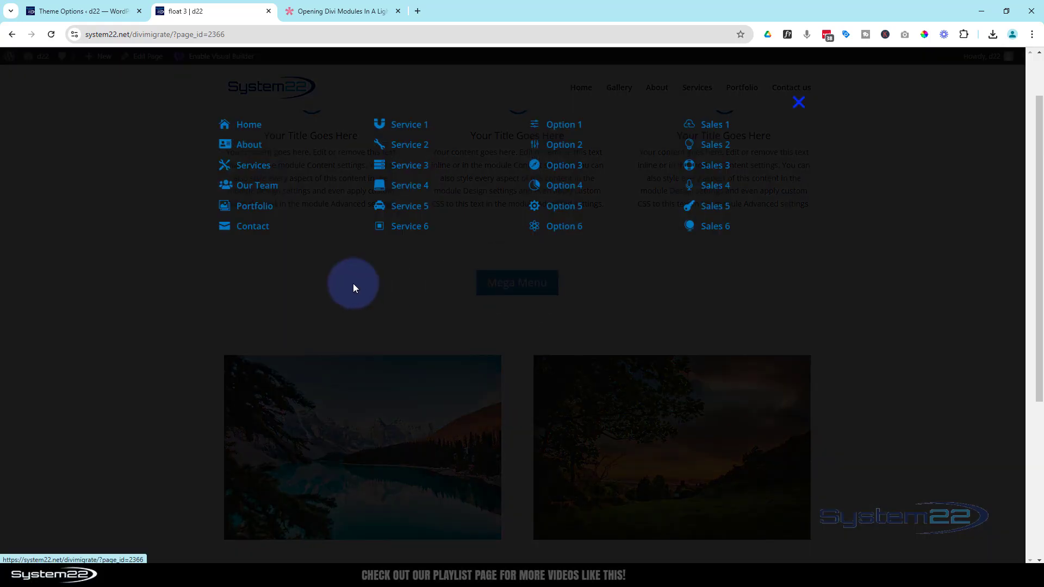
# - Review the section and button CSS class instructions in the Elegant Themes article on opening Divi modules in a lightbox
pyautogui.click(345, 11)
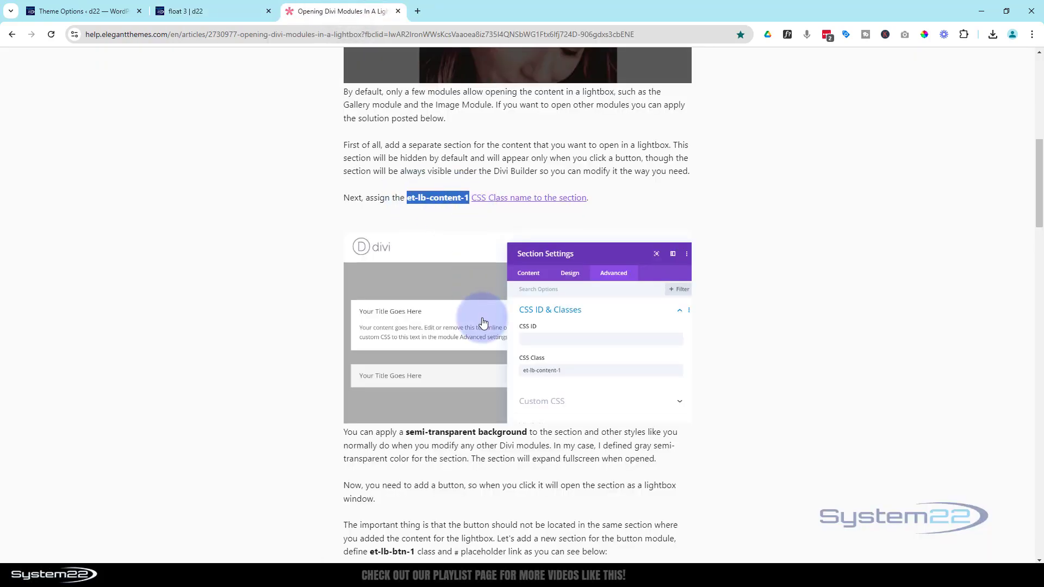
pyautogui.scroll(-6, 481, 326)
pyautogui.scroll(-2, 482, 407)
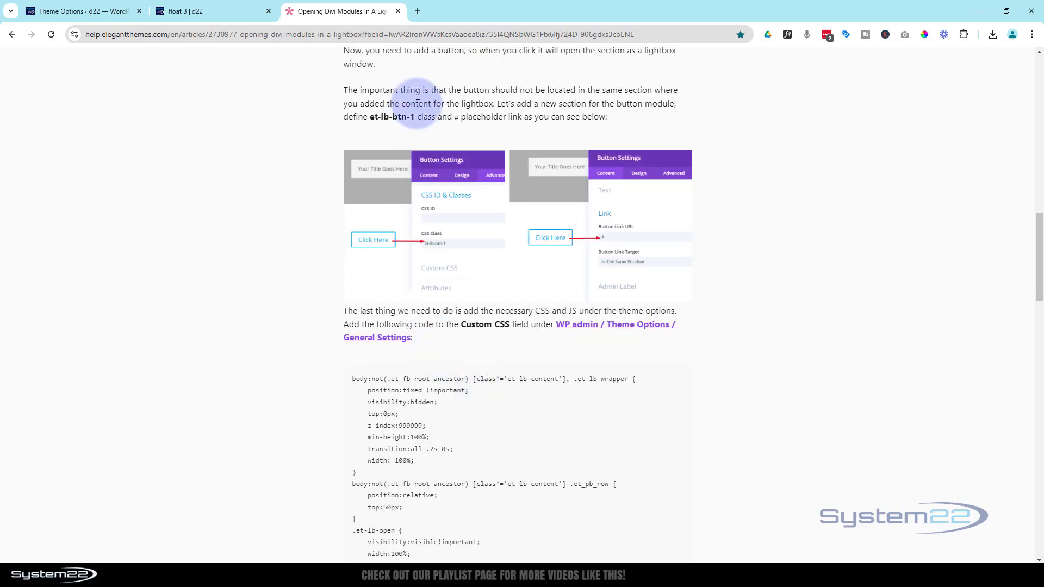
pyautogui.scroll(6, 415, 147)
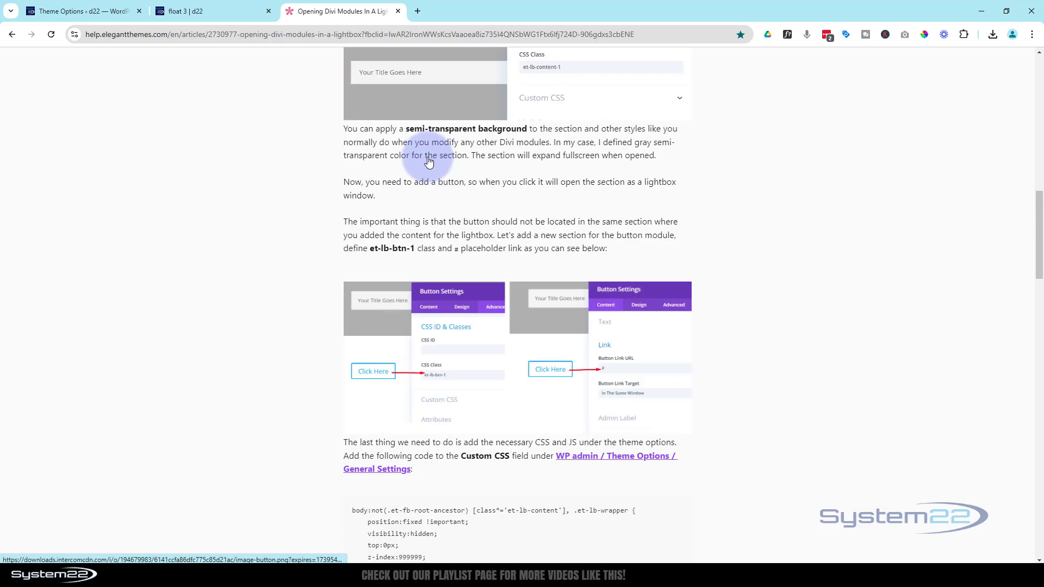
pyautogui.scroll(2, 429, 157)
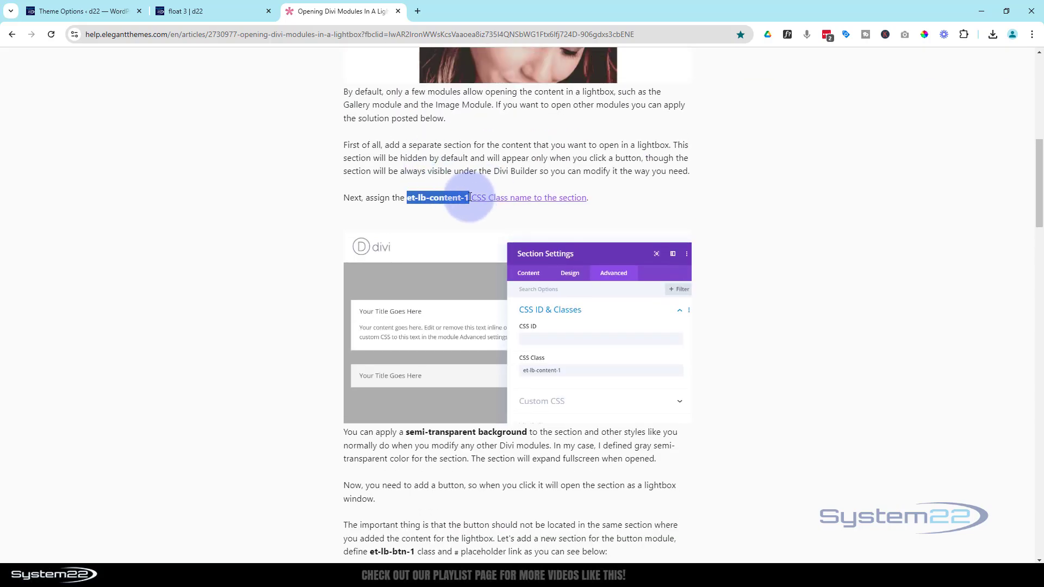
# - Return to the float 3 page, close the Mega Menu lightbox, and test it by opening and closing it twice more
pyautogui.click(205, 15)
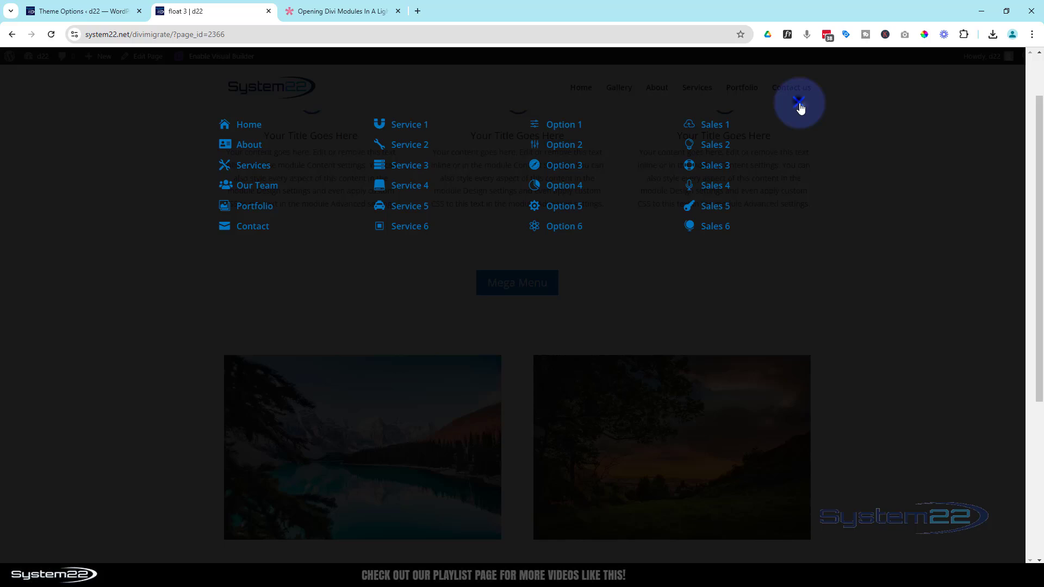
pyautogui.click(799, 106)
pyautogui.click(522, 284)
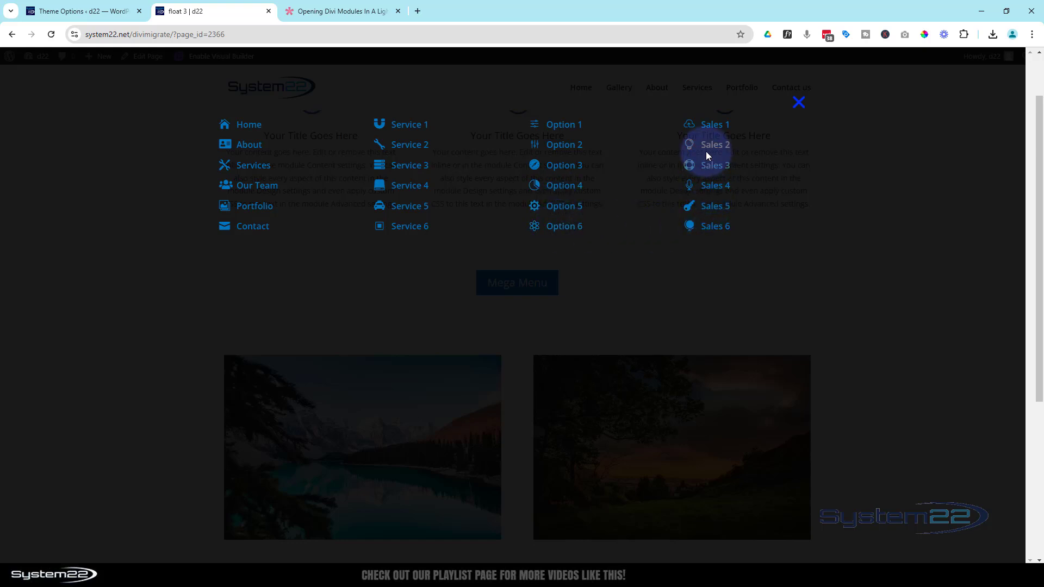
pyautogui.click(798, 105)
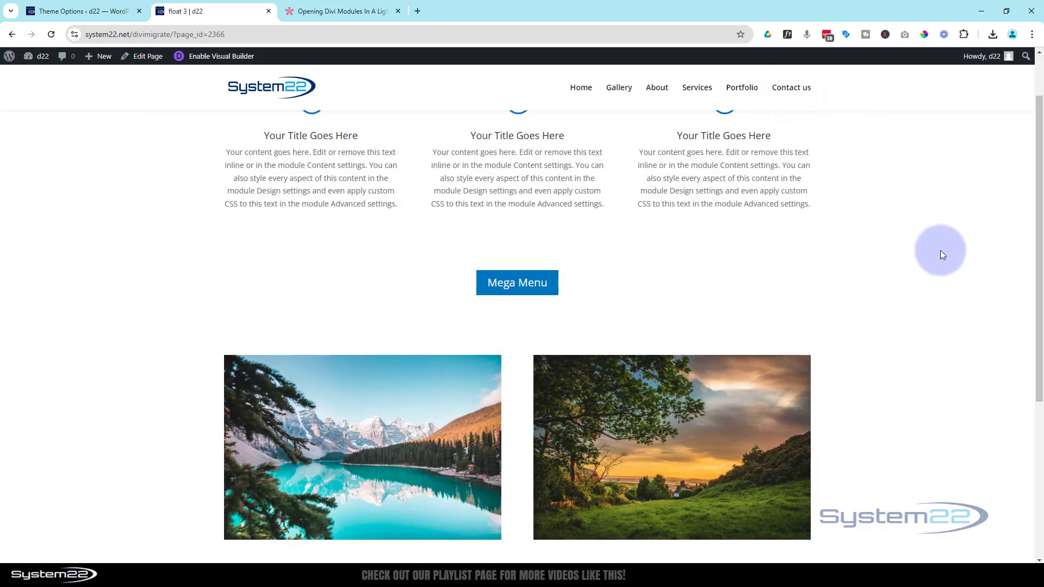
pyautogui.click(508, 288)
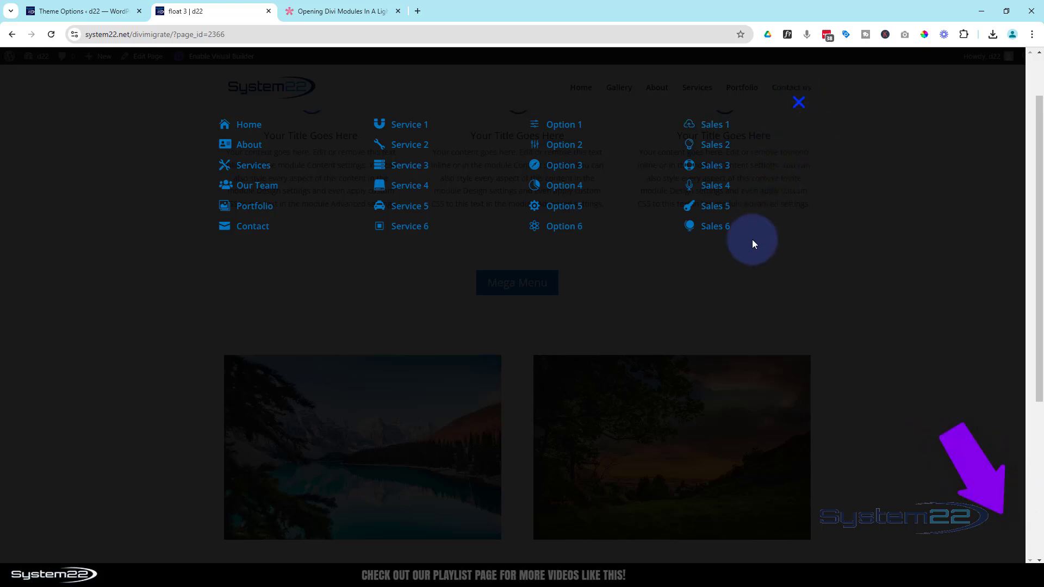
pyautogui.click(797, 105)
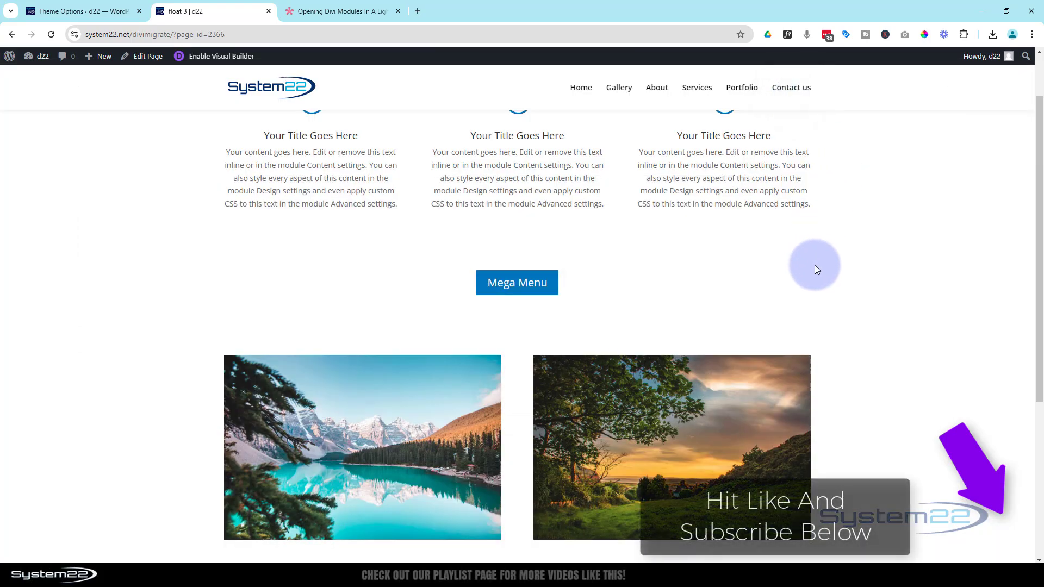
# - Test the footer's Contact button again by opening and closing its contact form lightbox
pyautogui.scroll(-5, 836, 266)
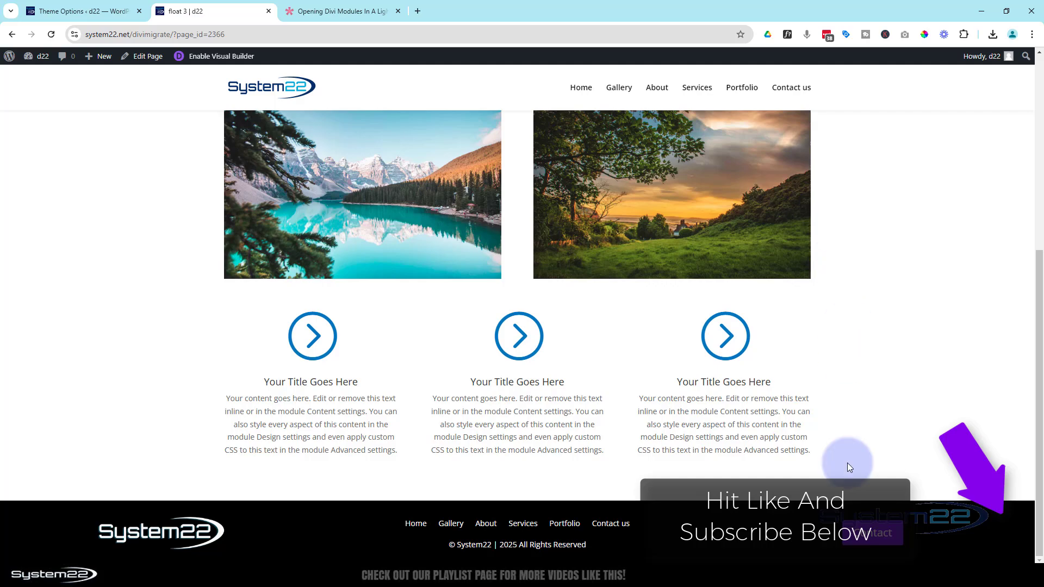
pyautogui.click(880, 542)
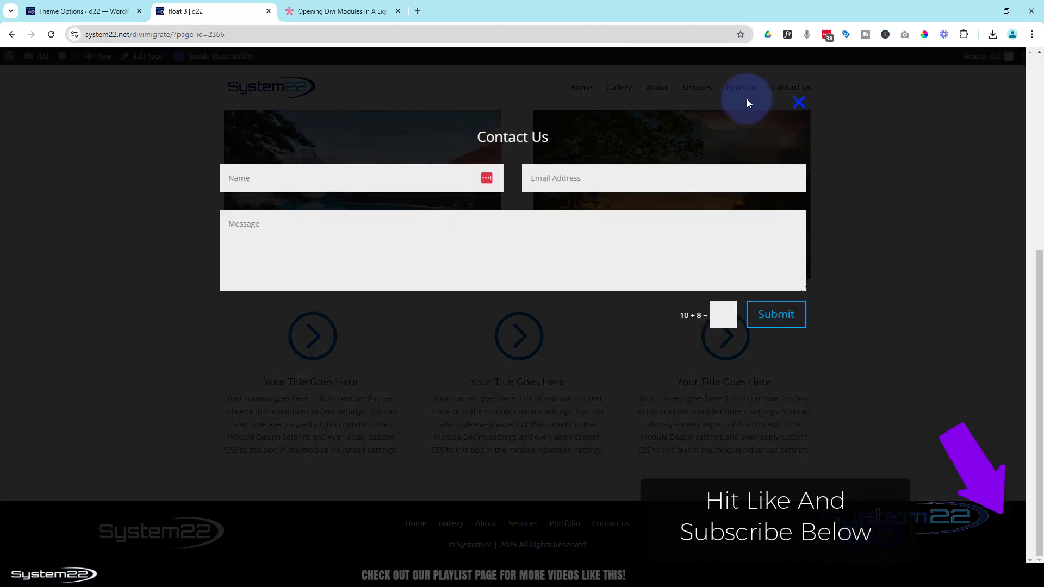
pyautogui.click(799, 103)
# - Test the Mega Menu button a final time by opening and closing its lightbox of icon links
pyautogui.scroll(5, 615, 302)
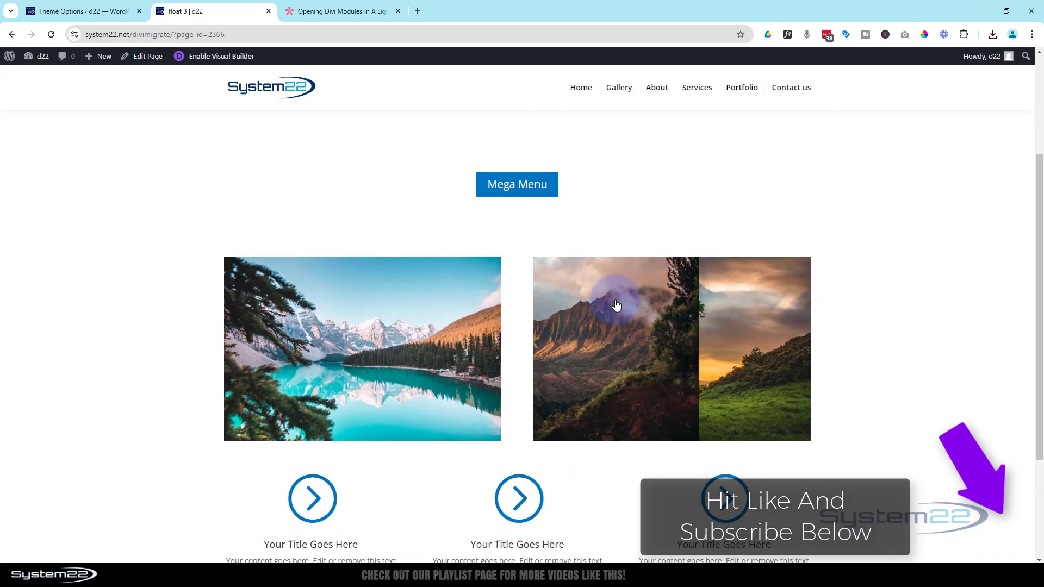
pyautogui.scroll(1, 617, 296)
pyautogui.click(528, 328)
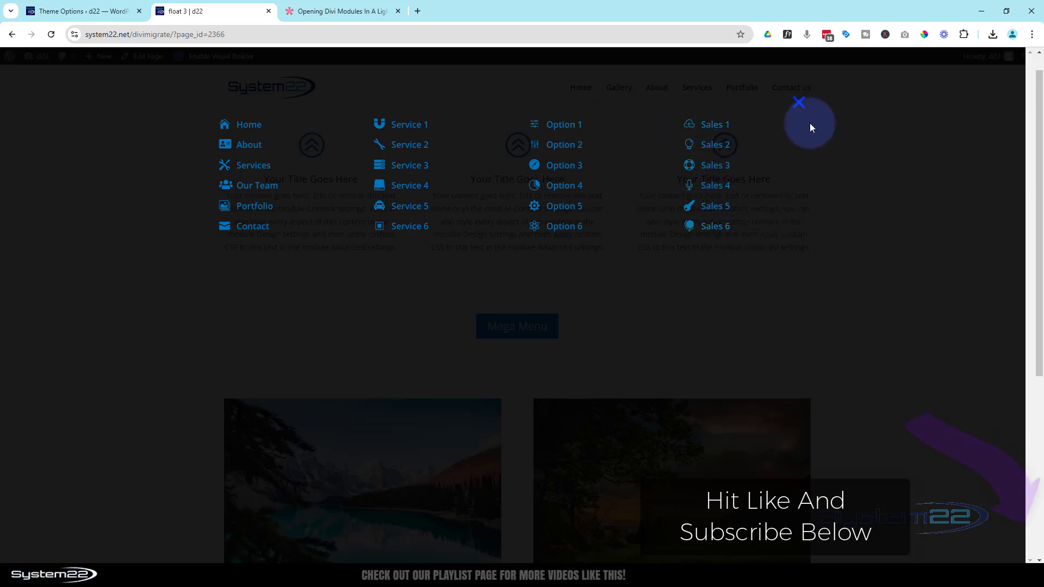
pyautogui.click(800, 104)
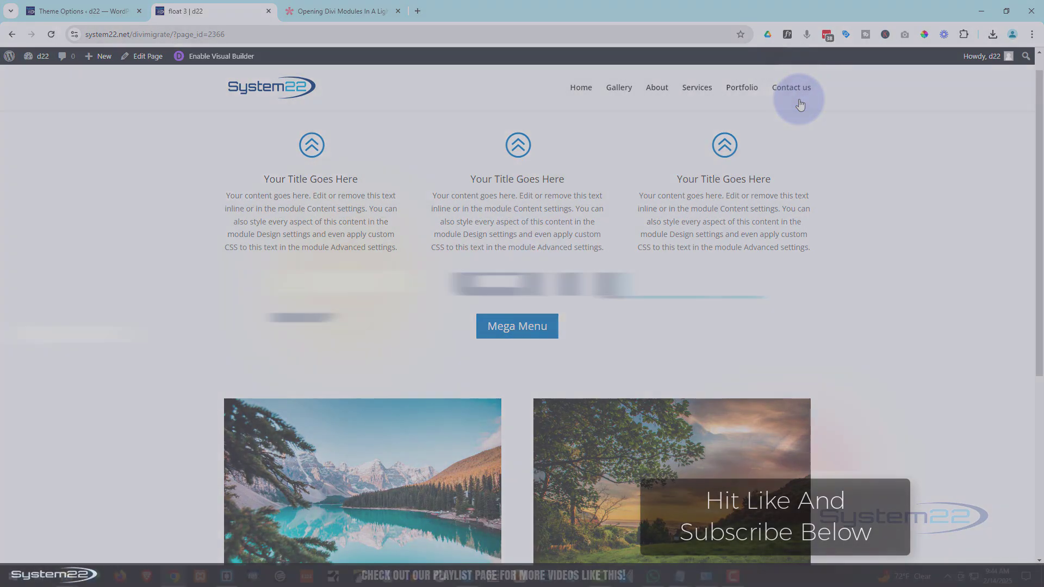